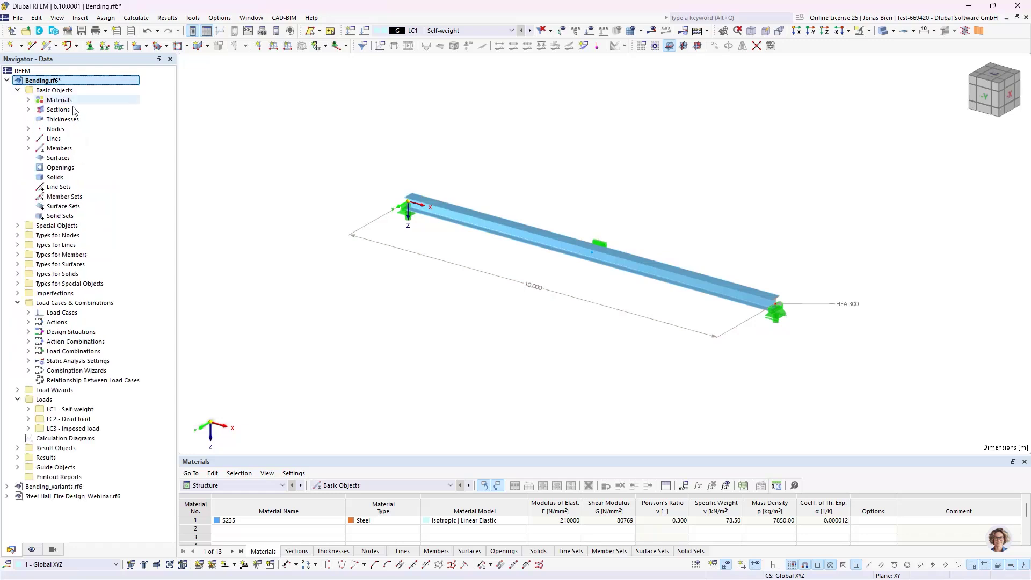
Review the model's material and display the loads of load cases LC2 Dead load and LC3 Imposed load
{"action": "left_click", "coordinate": [29, 99]}
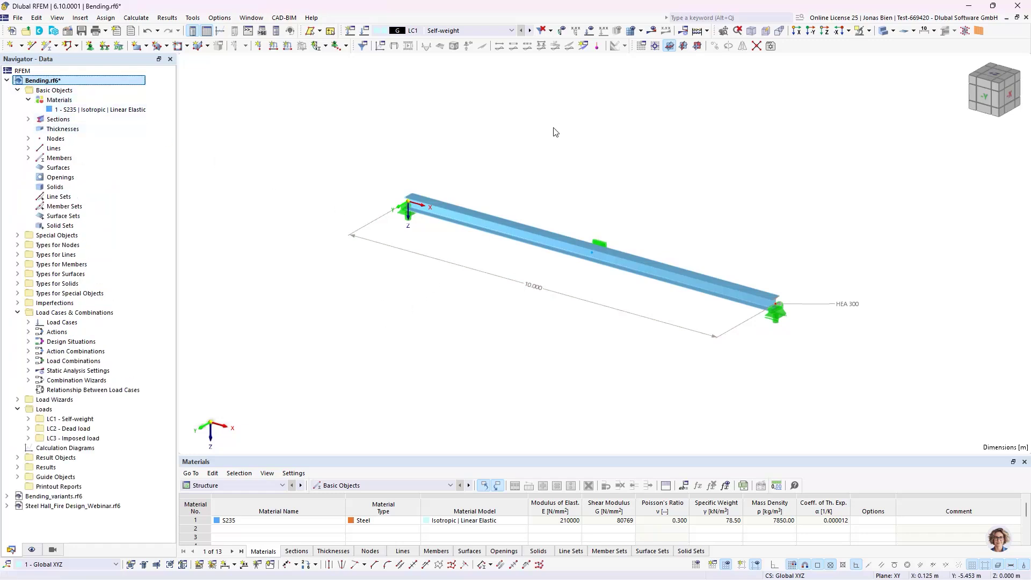
{"action": "left_click", "coordinate": [495, 35]}
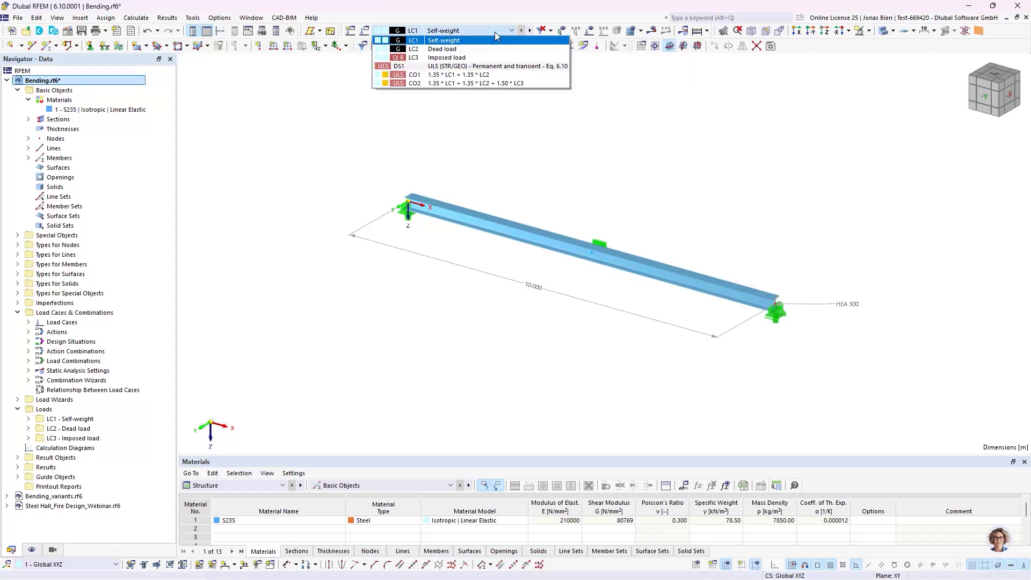
{"action": "left_click", "coordinate": [495, 30]}
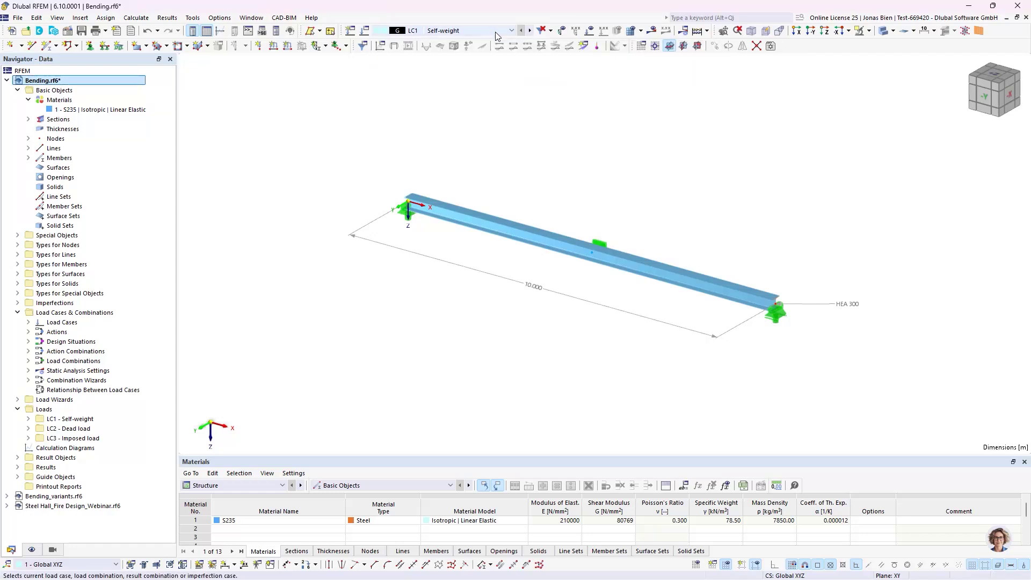
{"action": "left_click", "coordinate": [530, 31]}
{"action": "left_click", "coordinate": [589, 31]}
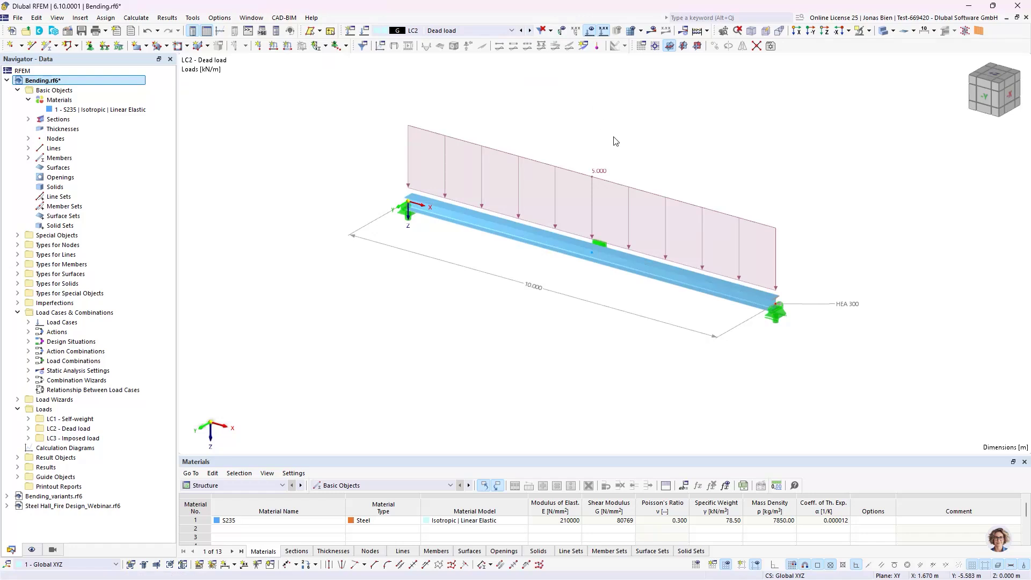
{"action": "left_click", "coordinate": [530, 31]}
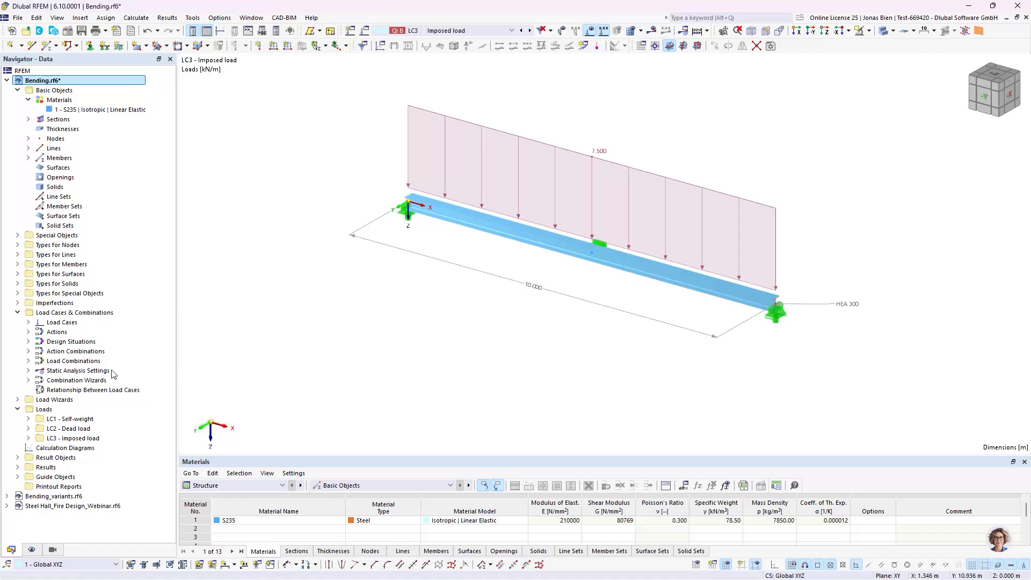
Examine the combination rules of design situation DS1 and its load combinations without changing them
{"action": "left_click", "coordinate": [28, 342]}
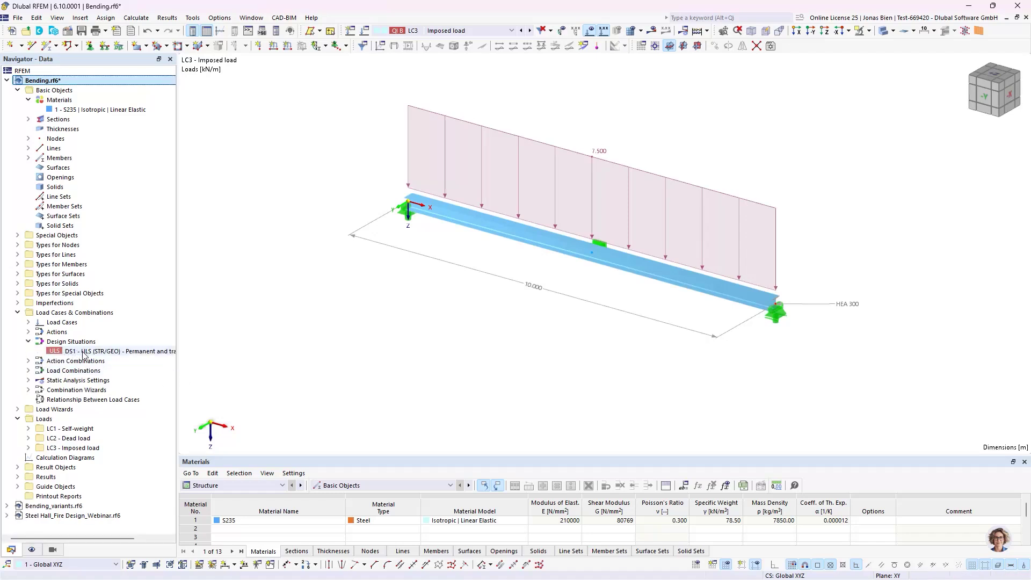
{"action": "left_click", "coordinate": [82, 352]}
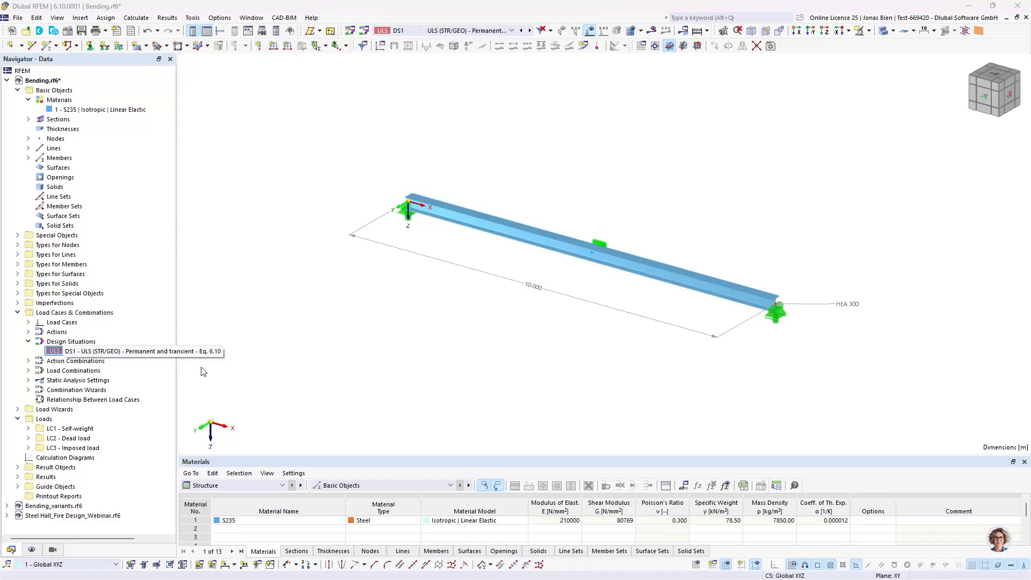
{"action": "double_click", "coordinate": [87, 352]}
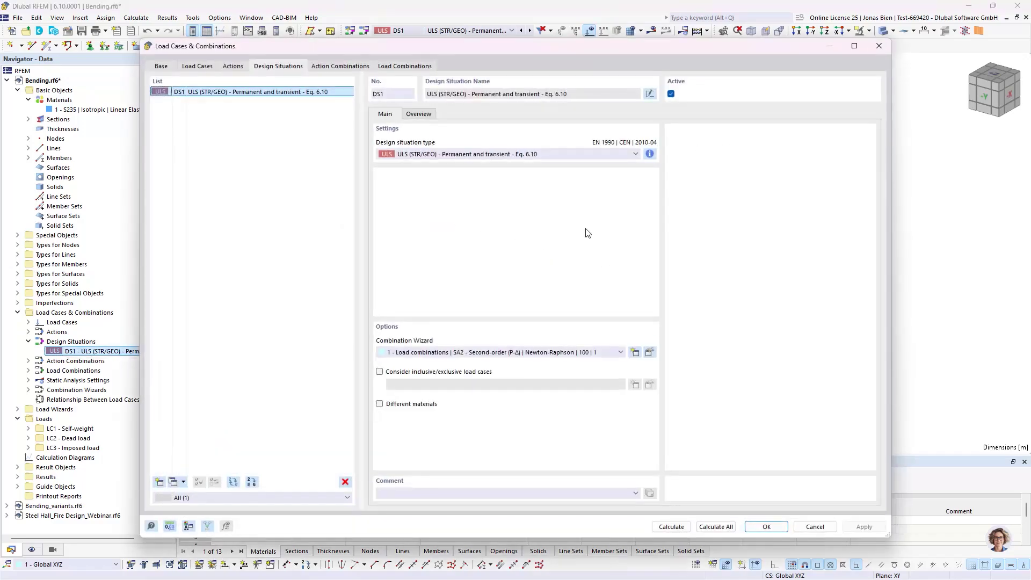
{"action": "left_click", "coordinate": [650, 155]}
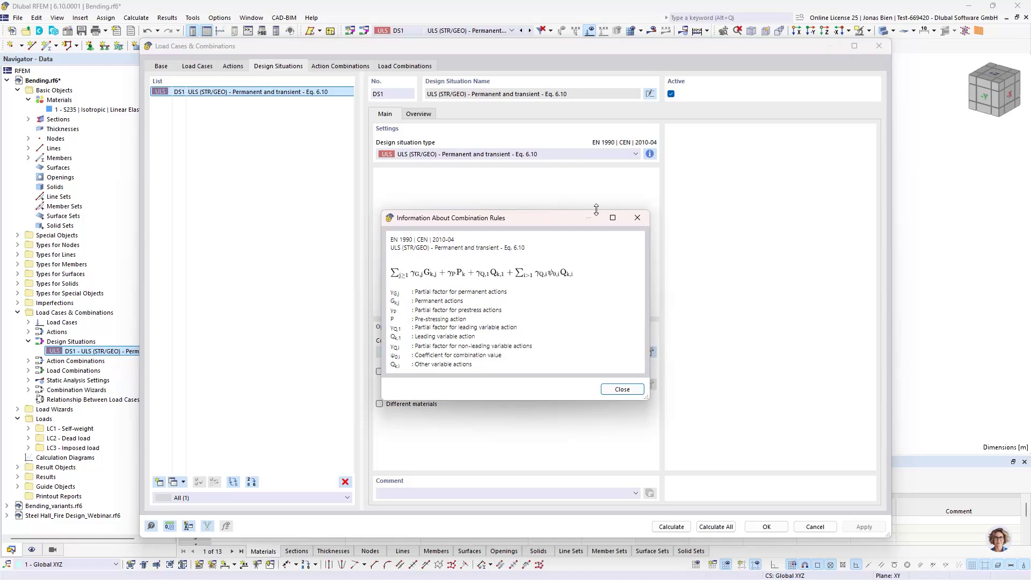
{"action": "left_click", "coordinate": [643, 218]}
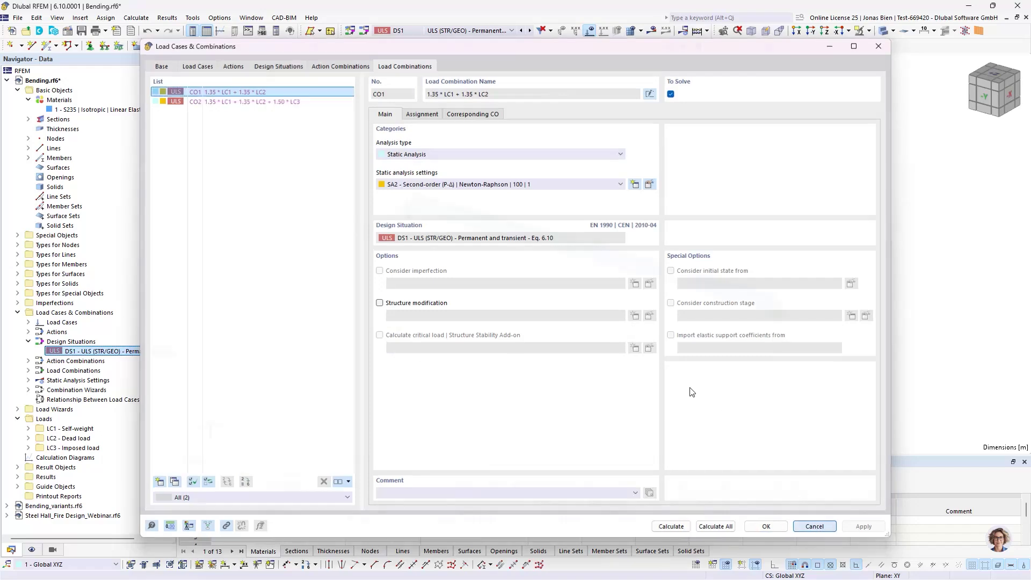
{"action": "left_click", "coordinate": [815, 526]}
Activate the Steel Design add-on in the model's base data and set the EN 1993 national annex to CEN | 2015-06
{"action": "right_click", "coordinate": [83, 81]}
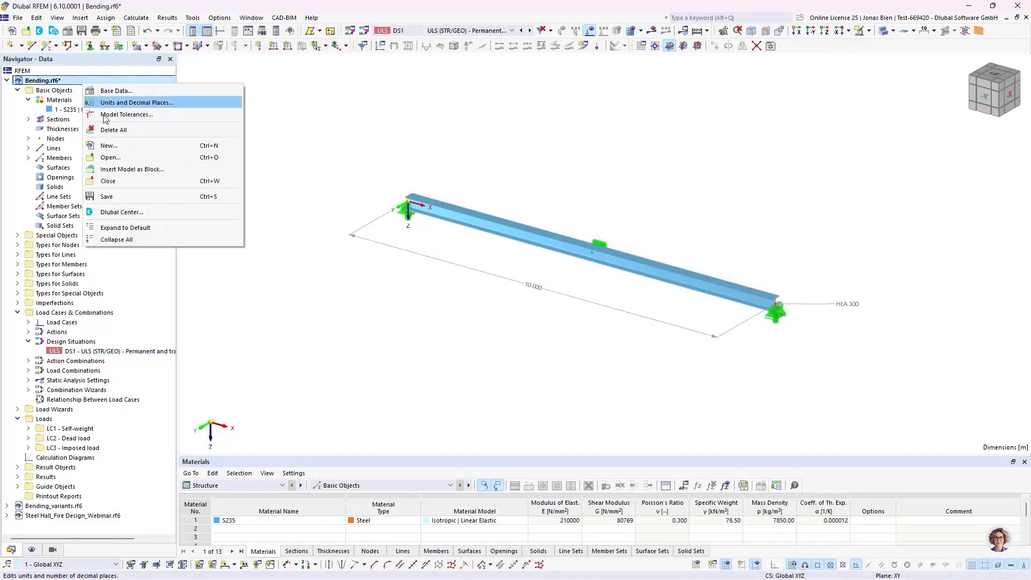
{"action": "left_click", "coordinate": [111, 92]}
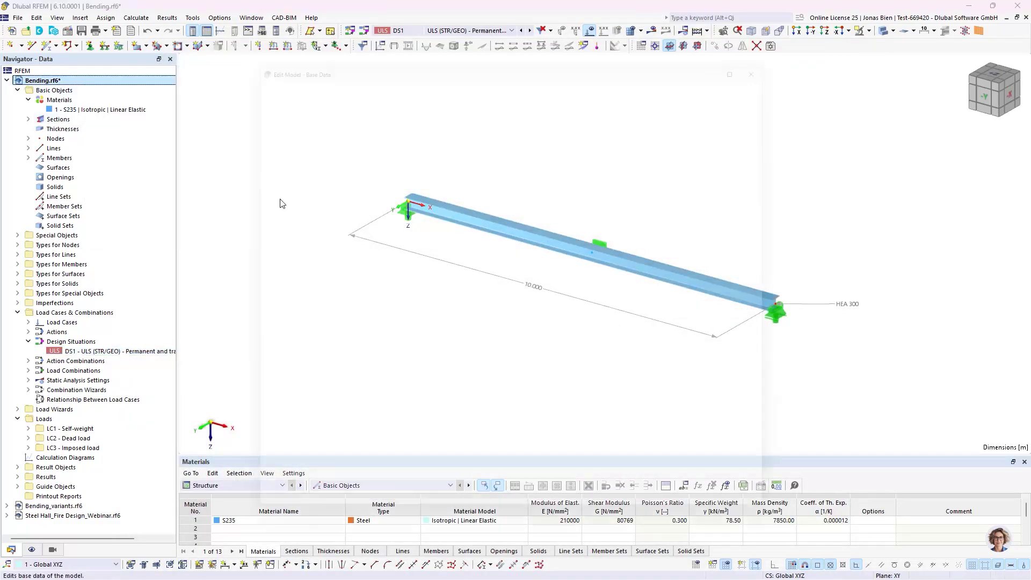
{"action": "left_click", "coordinate": [280, 66]}
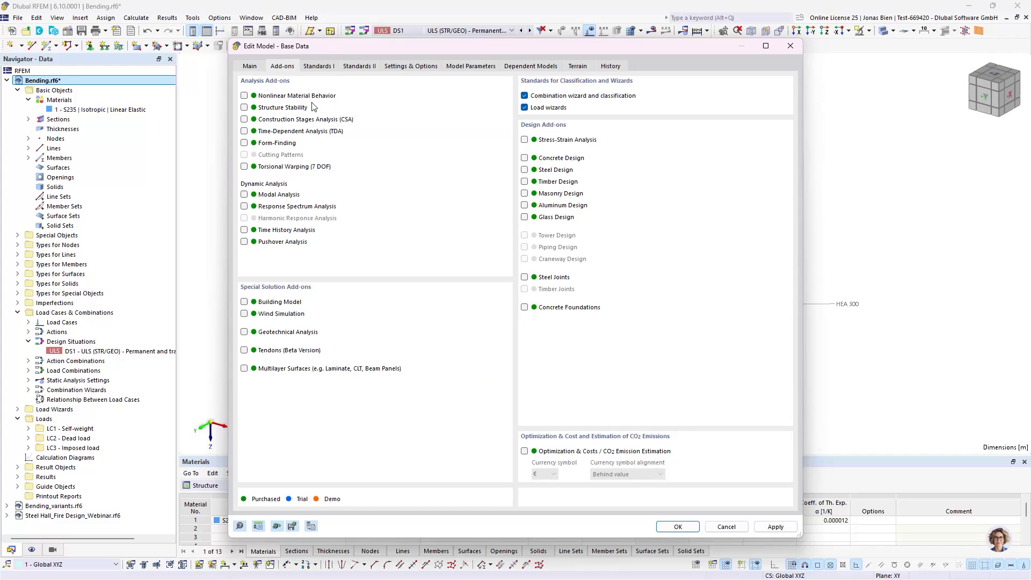
{"action": "left_click", "coordinate": [322, 69]}
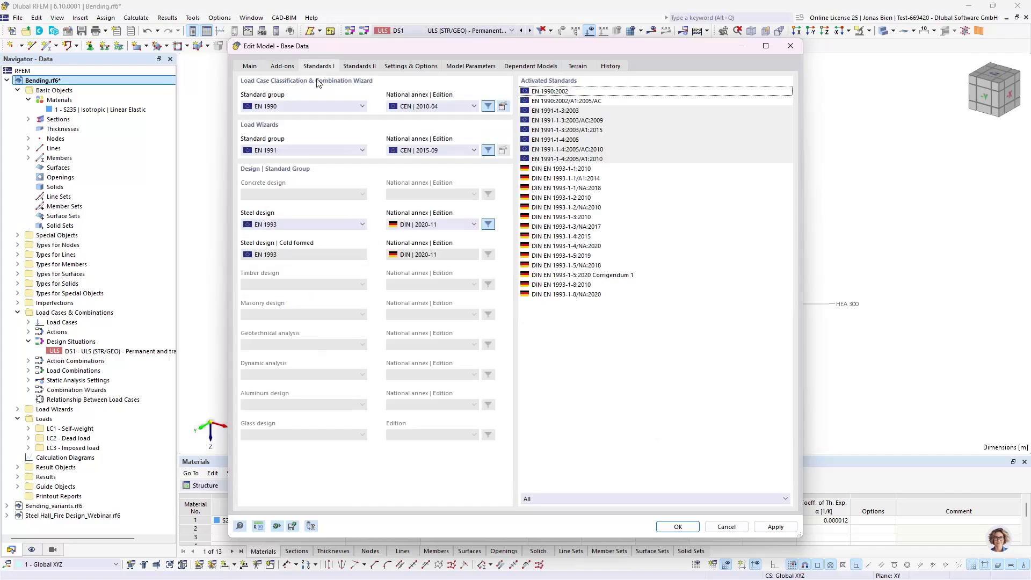
{"action": "left_click", "coordinate": [448, 224]}
{"action": "left_click", "coordinate": [430, 248]}
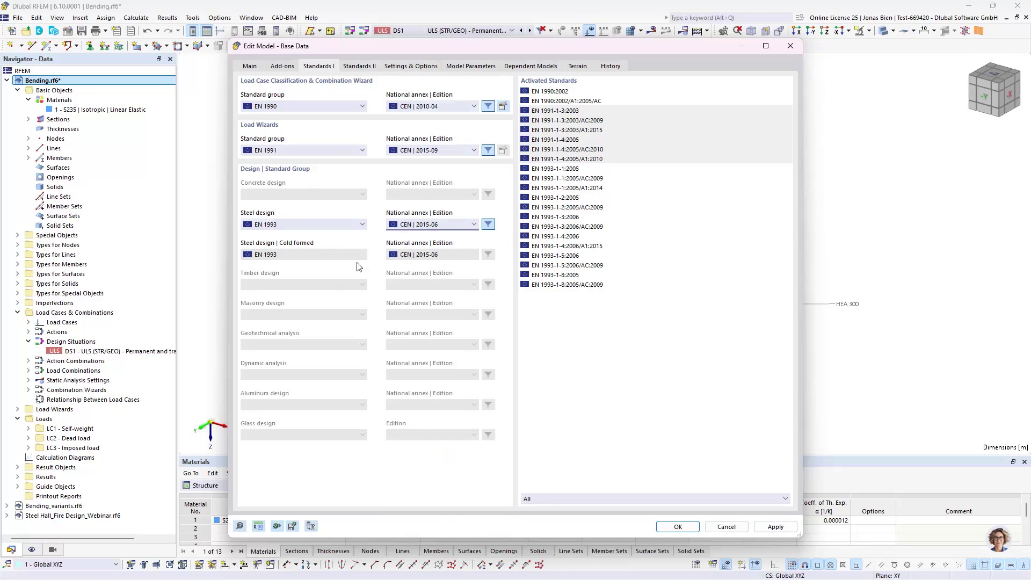
{"action": "left_click", "coordinate": [677, 527]}
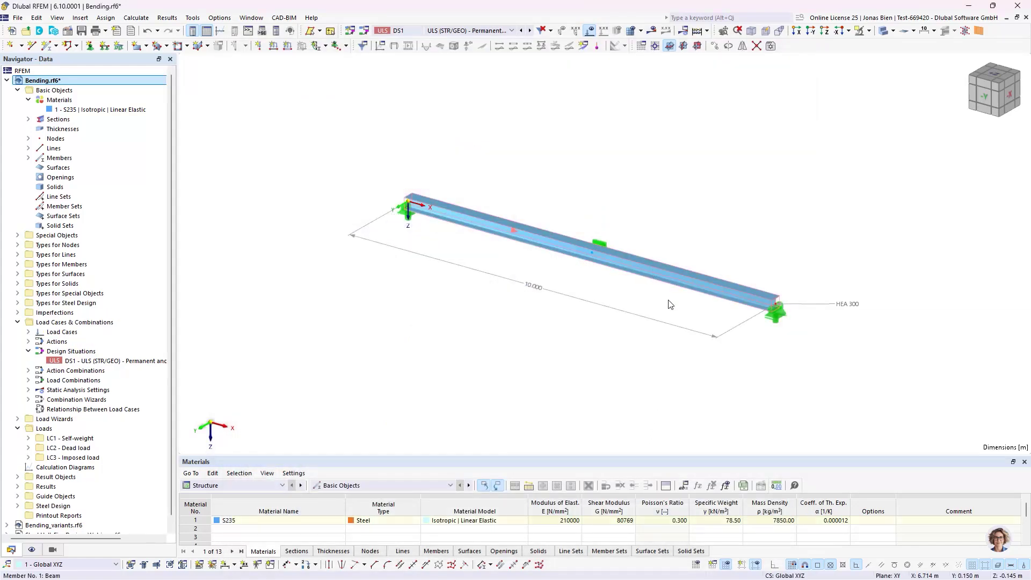
Open the beam member's design types and create new effective lengths for the equivalent member method
{"action": "double_click", "coordinate": [669, 302]}
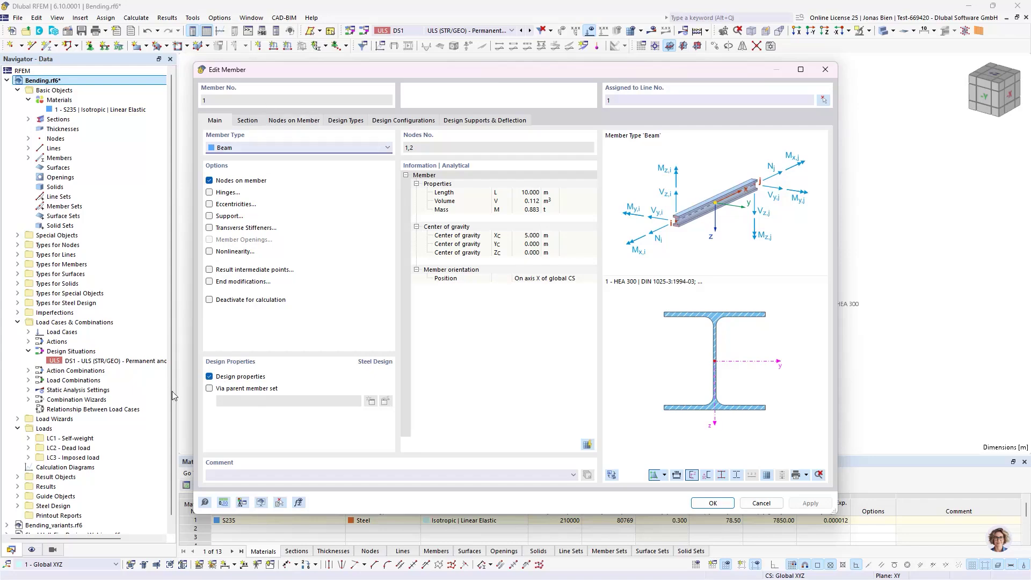
{"action": "left_click", "coordinate": [346, 121]}
{"action": "left_click_drag", "start_coordinate": [365, 68], "coordinate": [442, 104]}
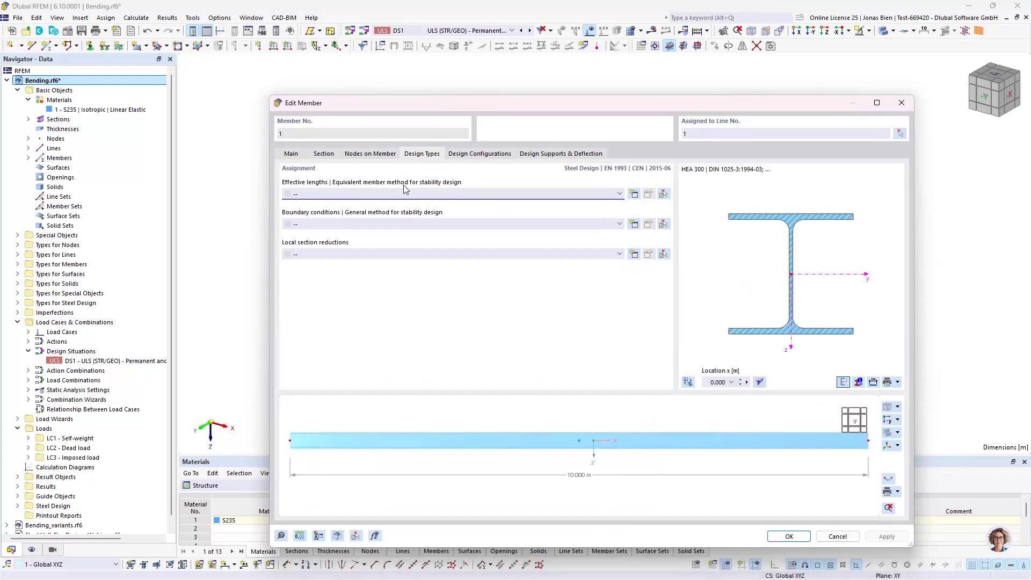
{"action": "left_click", "coordinate": [433, 196]}
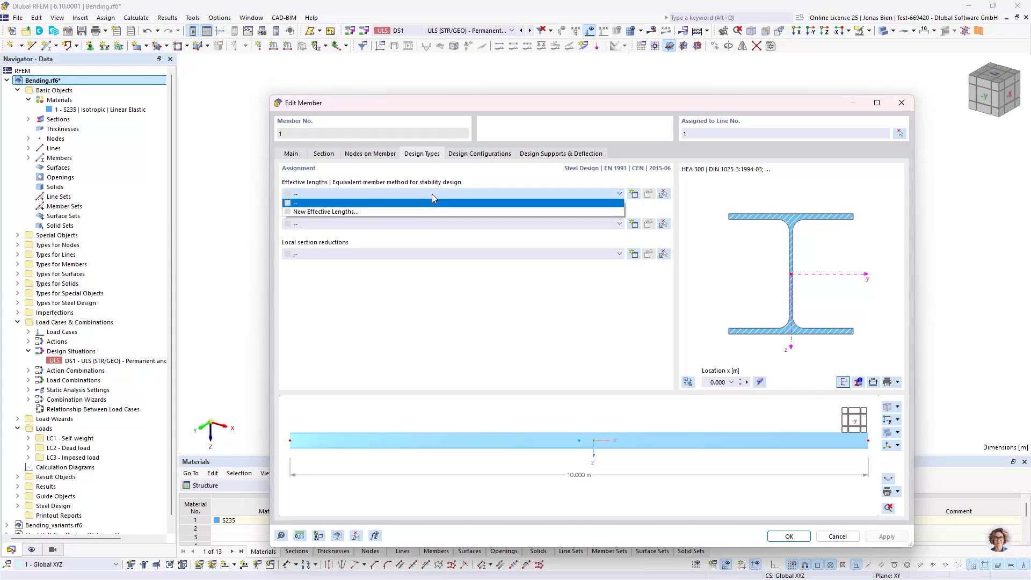
{"action": "left_click", "coordinate": [398, 210]}
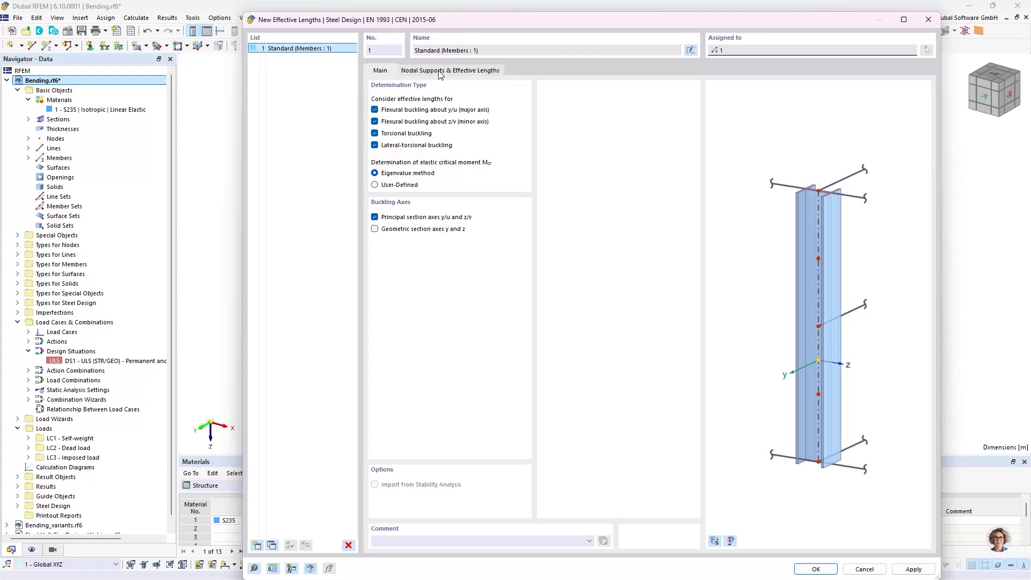
Add an intermediate nodal support fixed in y/u to the new effective lengths and apply them to the beam member
{"action": "left_click", "coordinate": [441, 72]}
{"action": "left_click", "coordinate": [442, 256]}
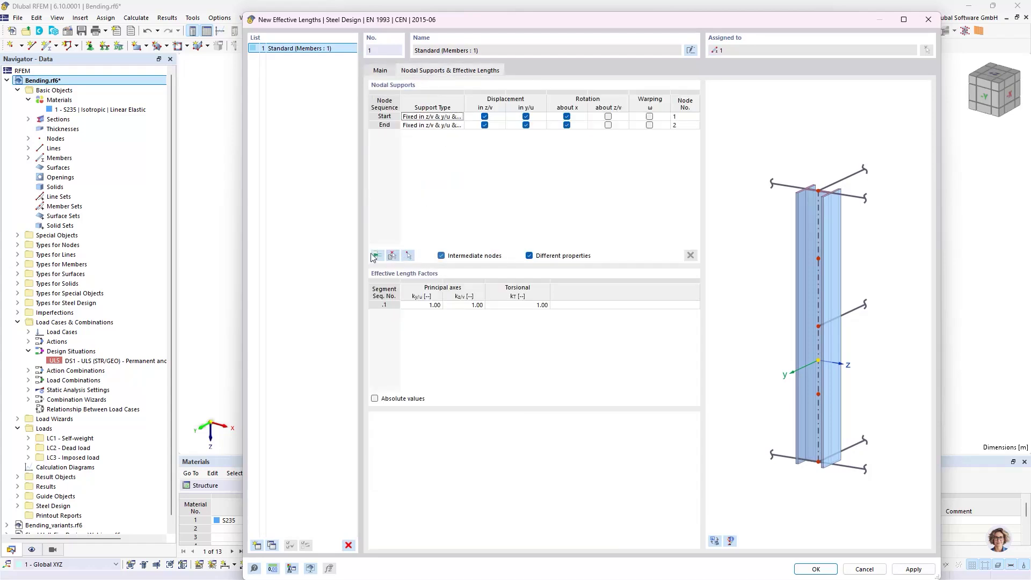
{"action": "left_click", "coordinate": [526, 126]}
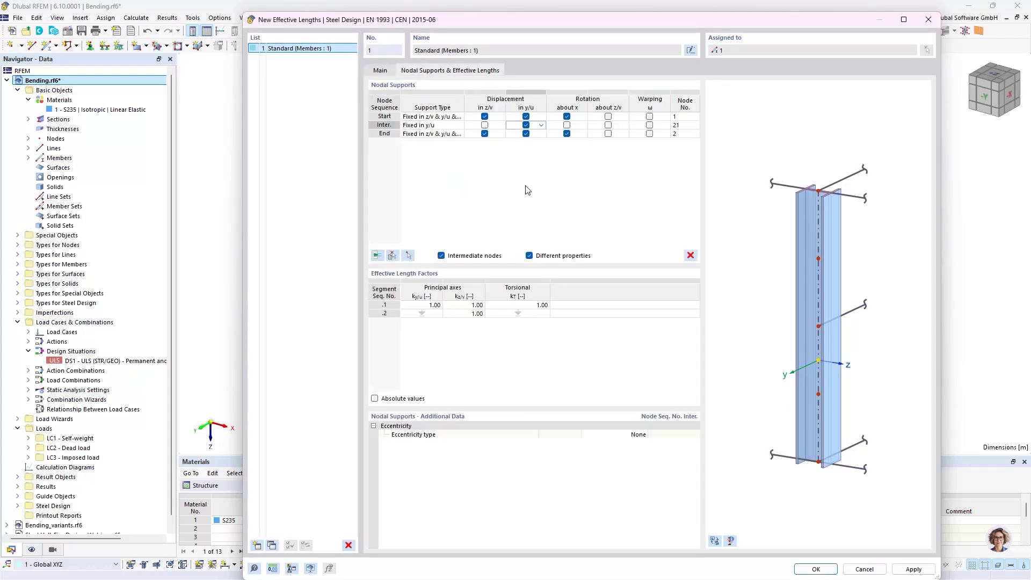
{"action": "left_click", "coordinate": [718, 540]}
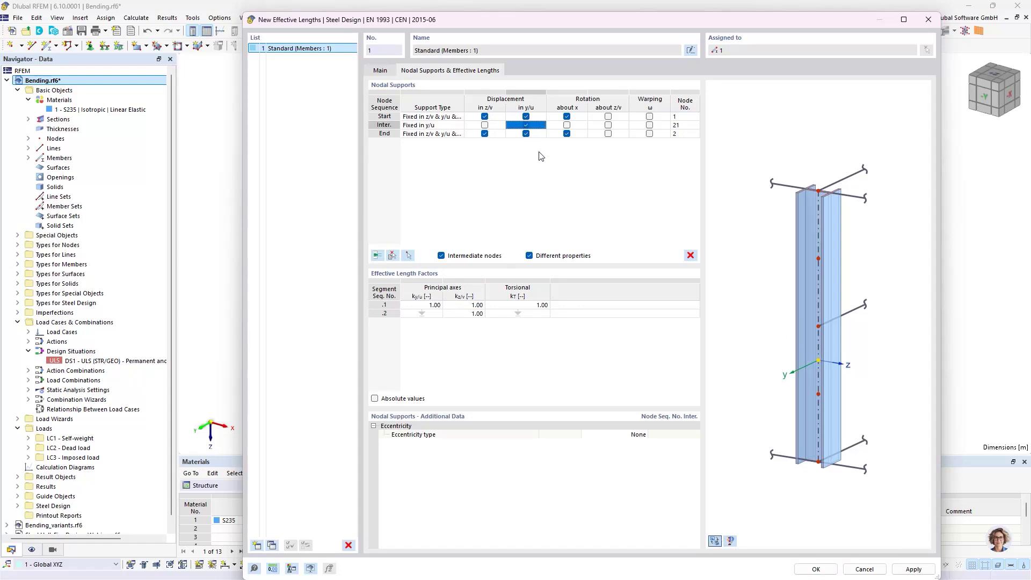
{"action": "scroll", "coordinate": [830, 307], "scroll_direction": "up", "scroll_amount": 3}
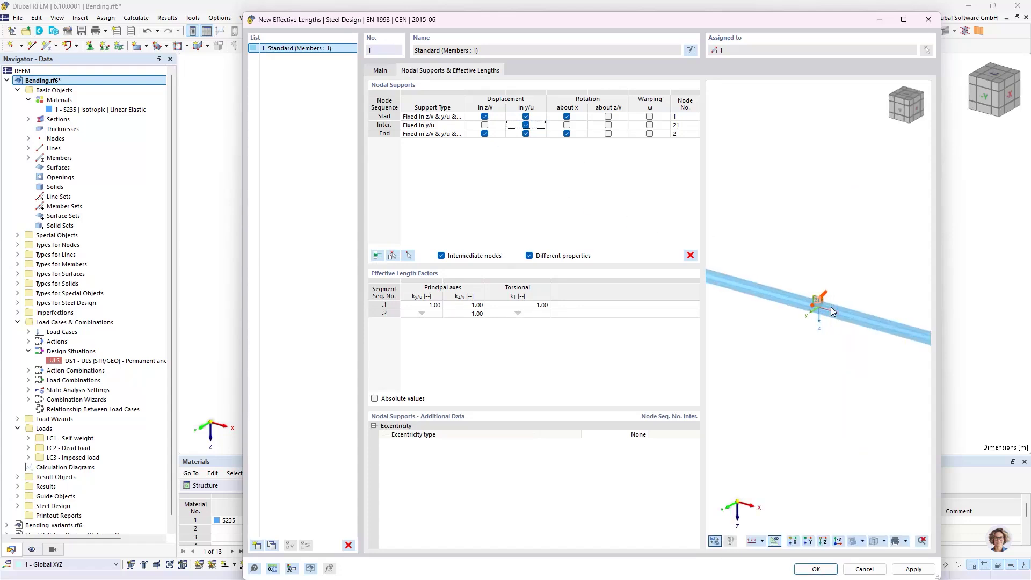
{"action": "scroll", "coordinate": [831, 307], "scroll_direction": "up", "scroll_amount": 1}
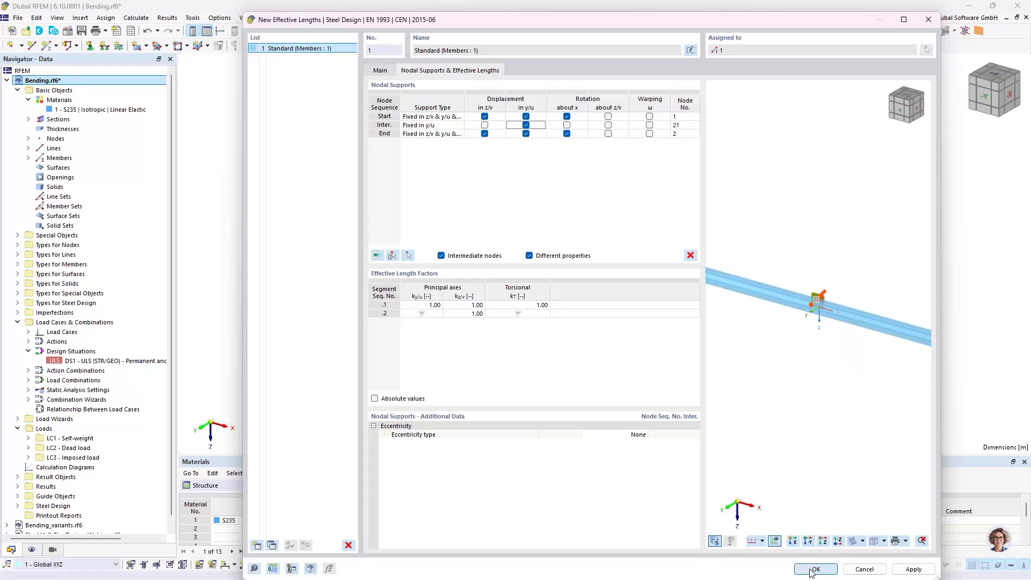
{"action": "left_click", "coordinate": [812, 570]}
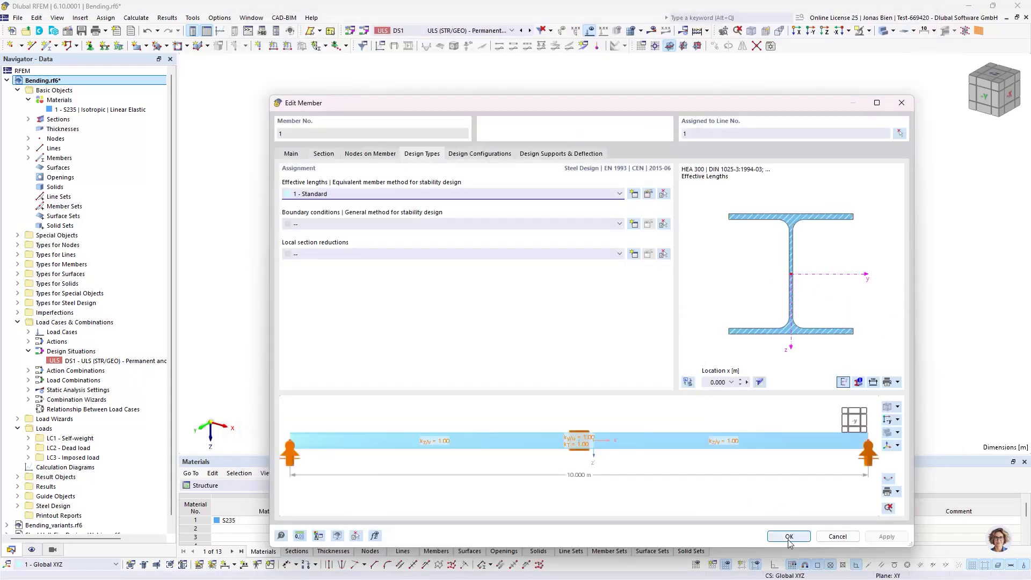
{"action": "left_click", "coordinate": [789, 536]}
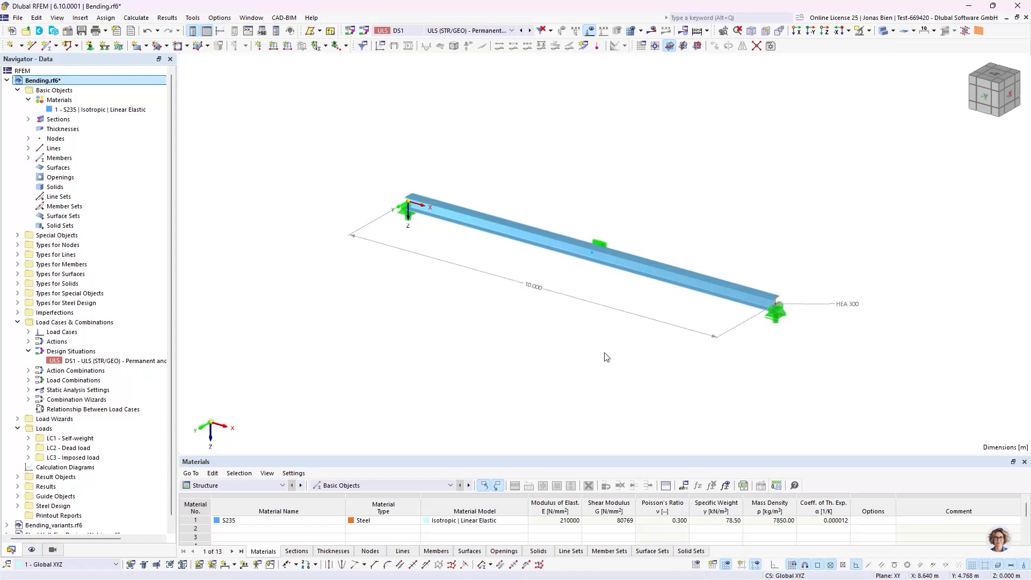
Review the effective lengths assigned to the beam in its design types
{"action": "double_click", "coordinate": [466, 231]}
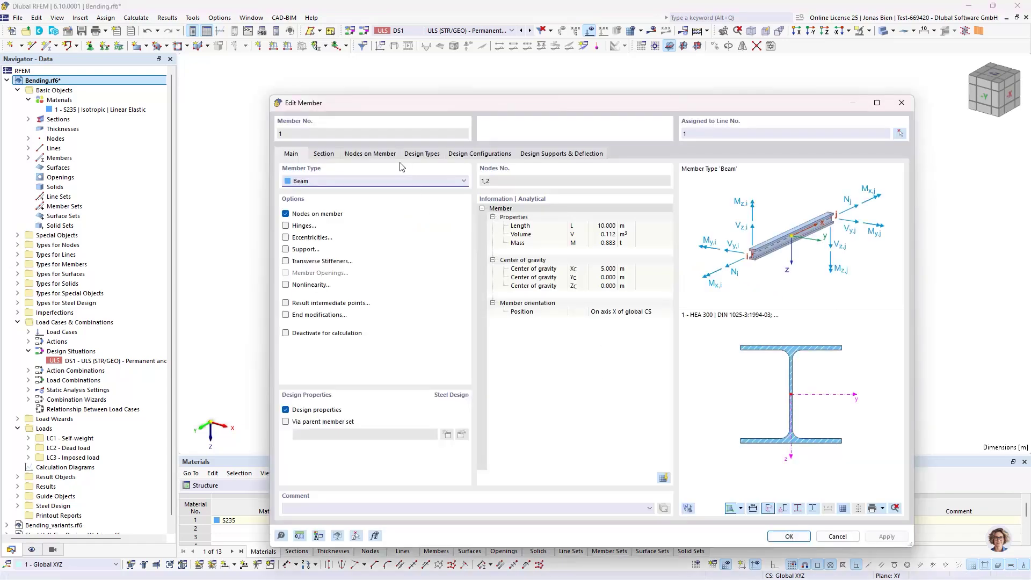
{"action": "left_click", "coordinate": [412, 157]}
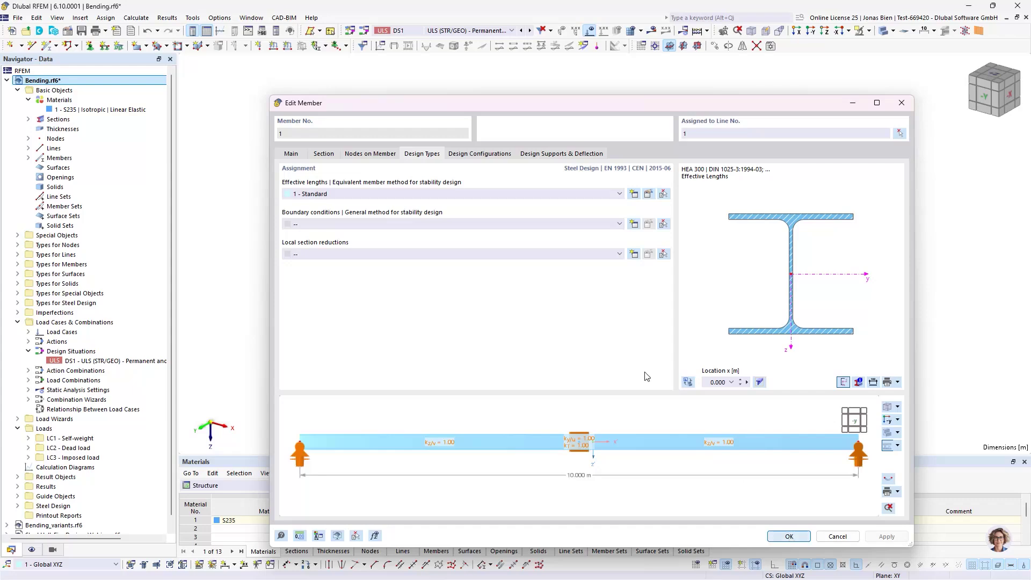
{"action": "key", "text": "Return"}
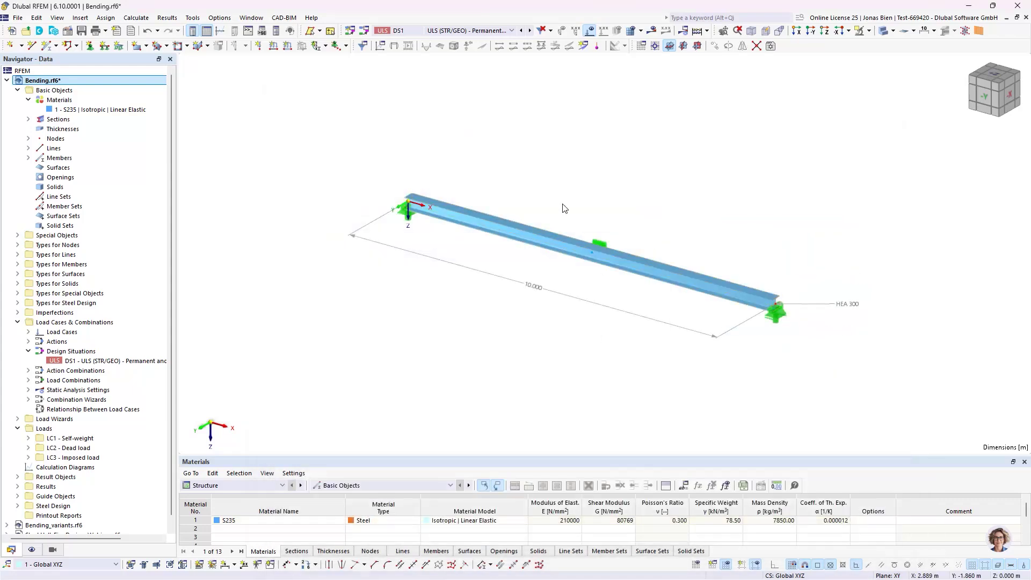
Show the Steel Design input data in an enlarged table, run the steel design calculation, and adjust the results table height
{"action": "left_click", "coordinate": [231, 485]}
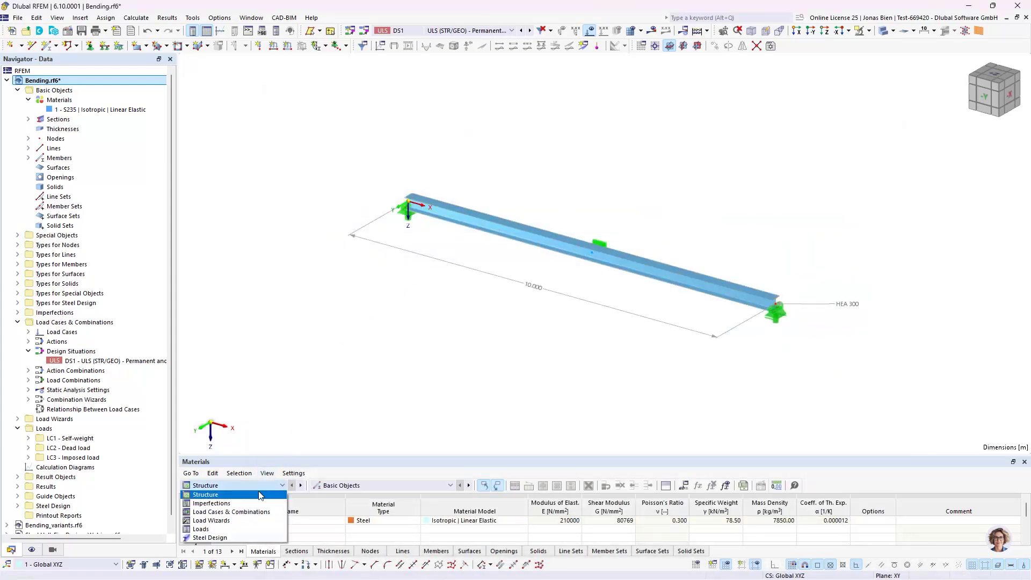
{"action": "left_click", "coordinate": [208, 538]}
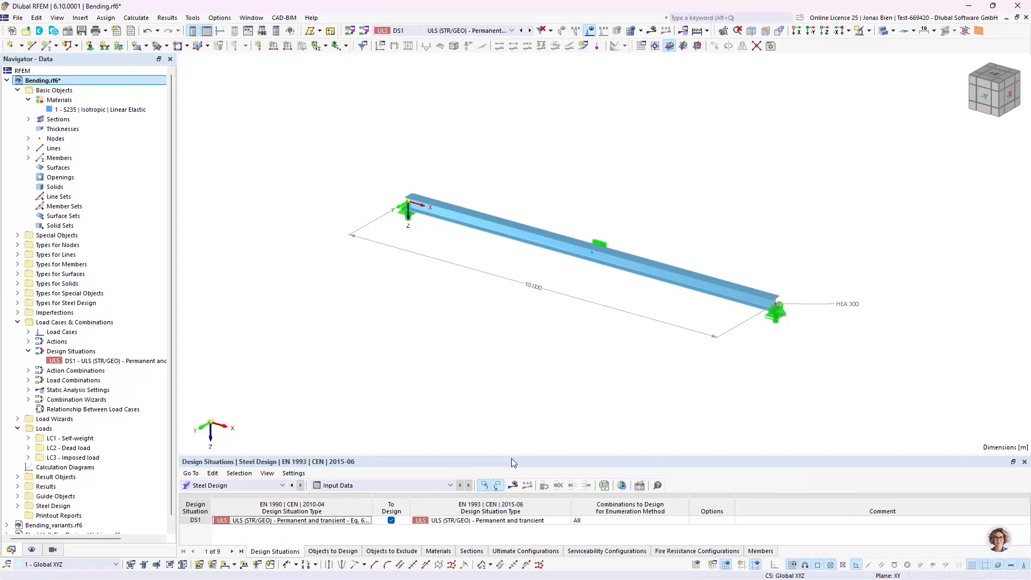
{"action": "left_click_drag", "start_coordinate": [511, 455], "coordinate": [506, 351]}
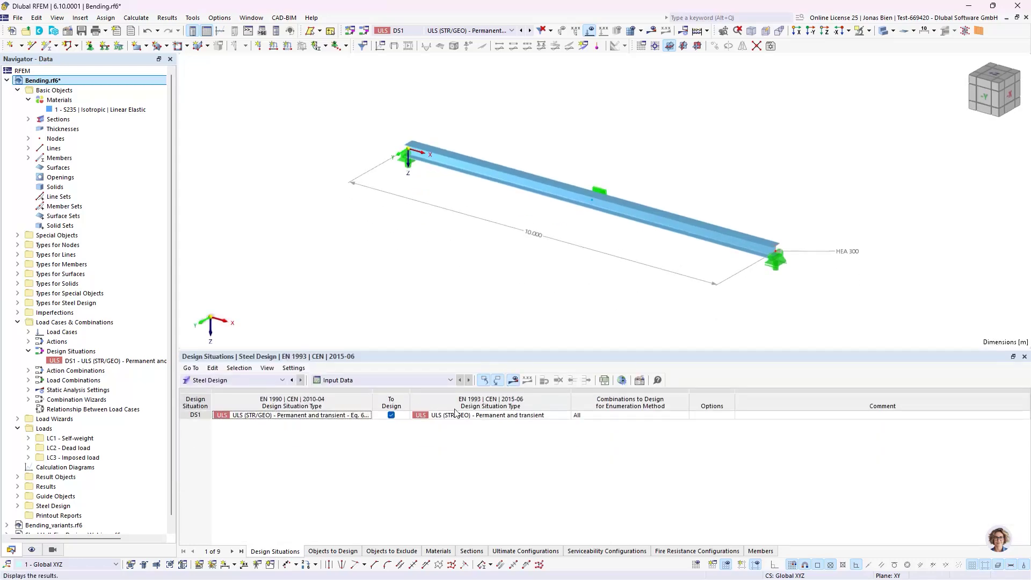
{"action": "key", "text": "F5"}
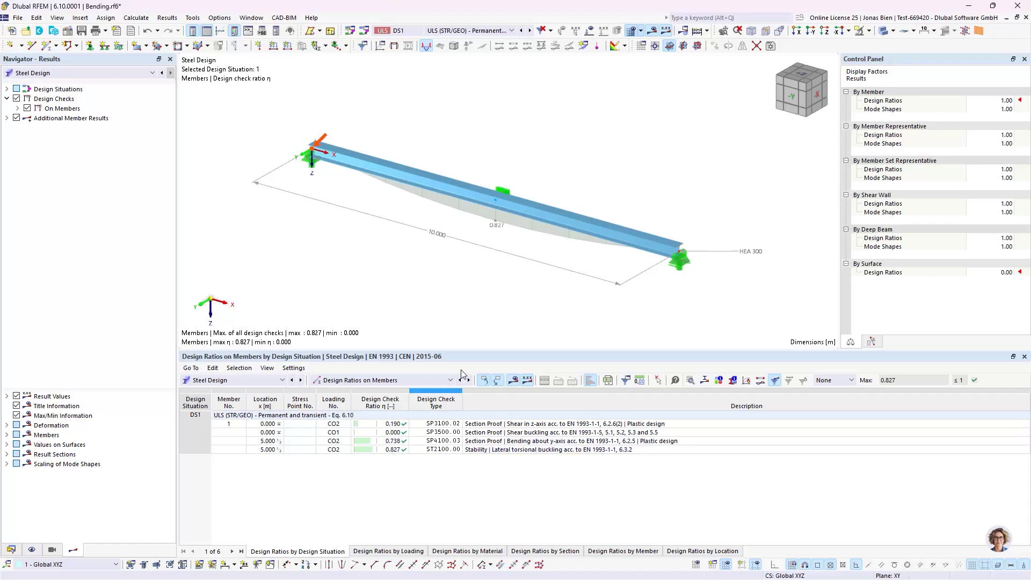
{"action": "left_click_drag", "start_coordinate": [505, 348], "coordinate": [504, 372]}
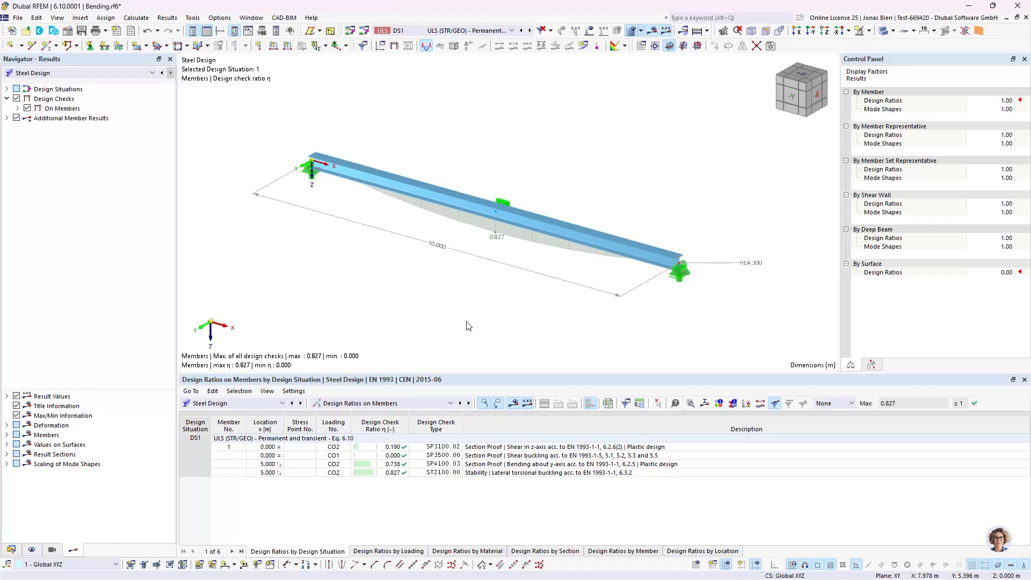
Add a new design situation for the steel design with the type ULS (STR/GEO) - Accidental - psi-2,1
{"action": "left_click", "coordinate": [16, 550]}
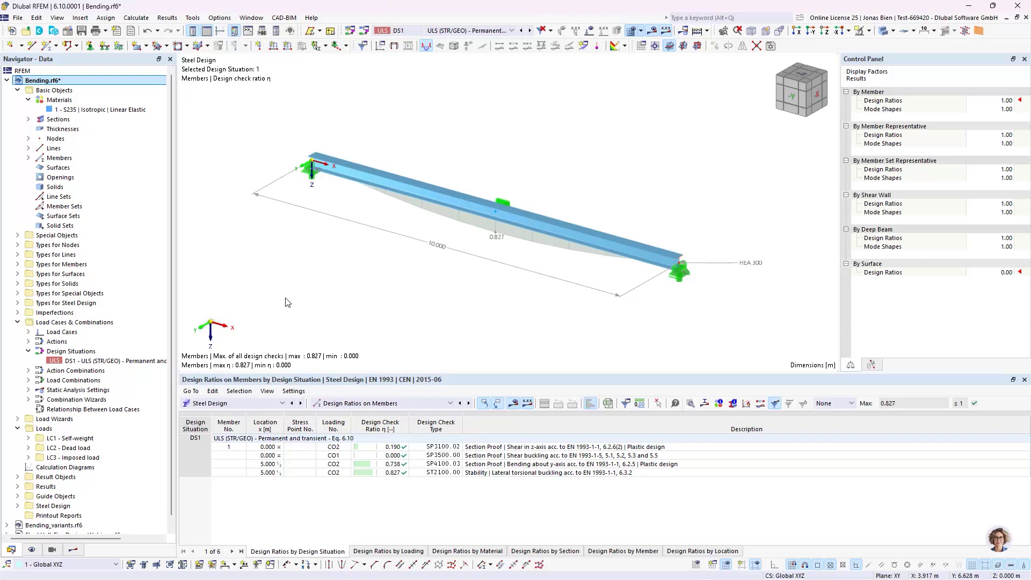
{"action": "double_click", "coordinate": [114, 362]}
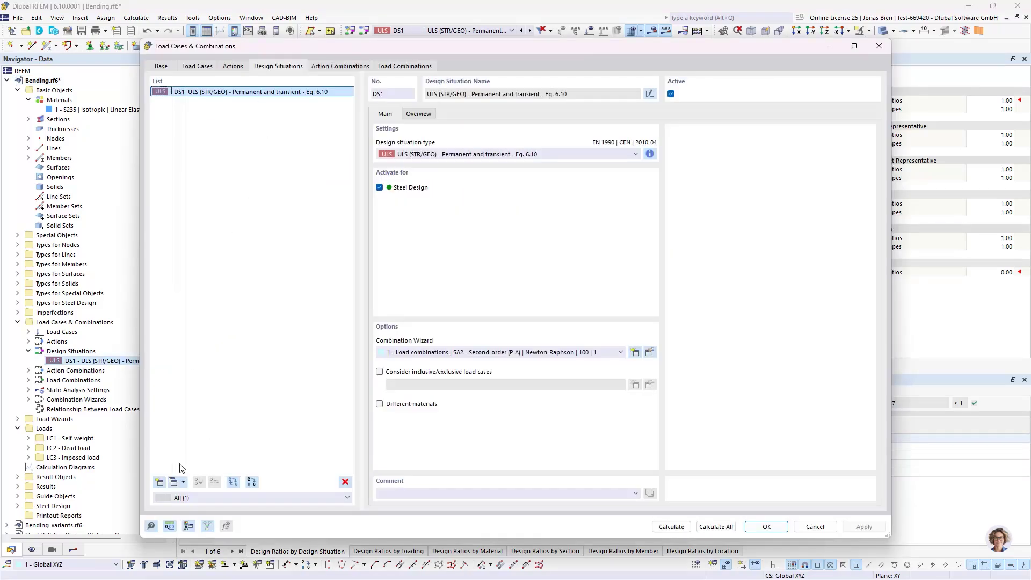
{"action": "left_click", "coordinate": [159, 482]}
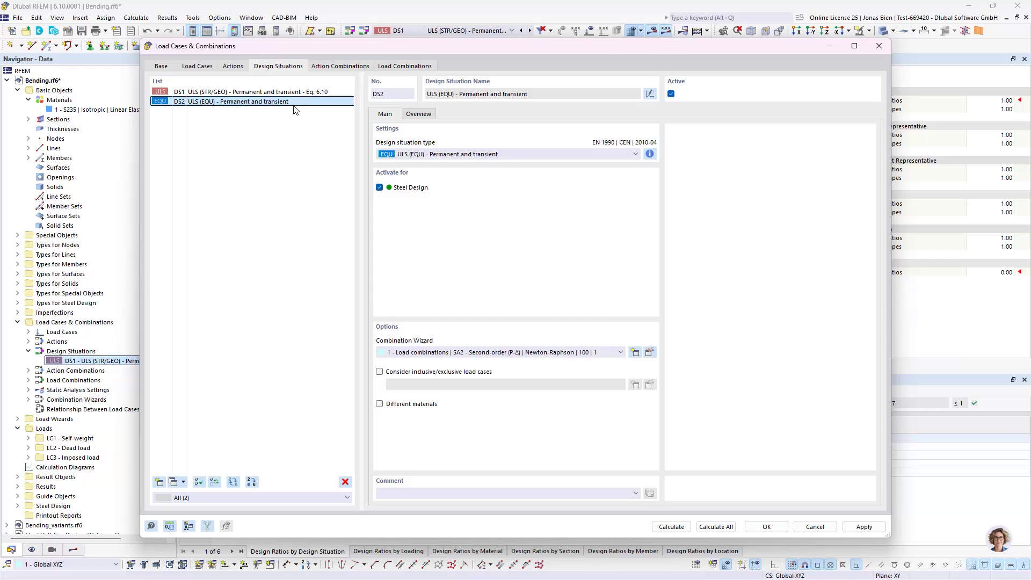
{"action": "left_click", "coordinate": [453, 156]}
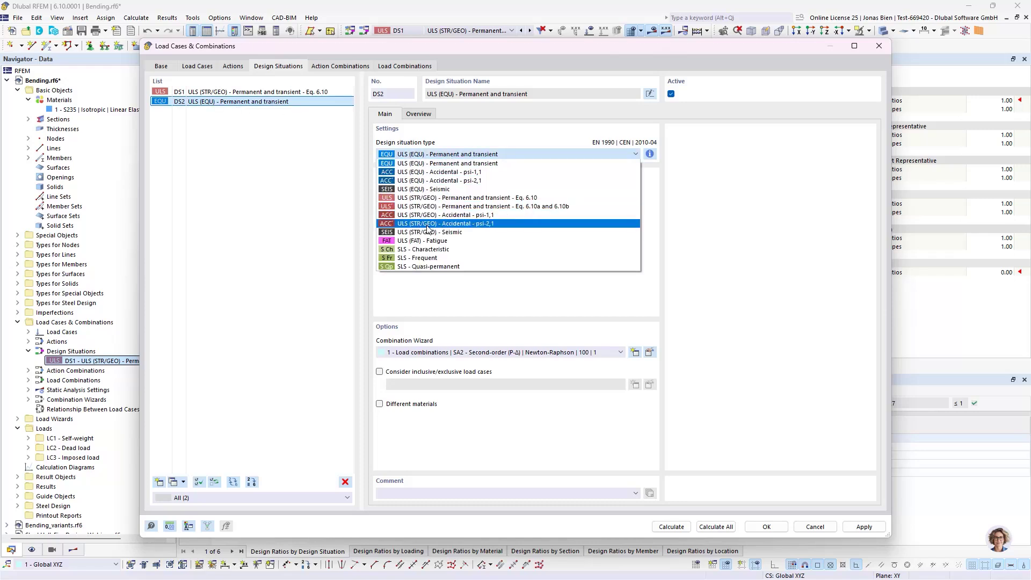
{"action": "left_click", "coordinate": [500, 224]}
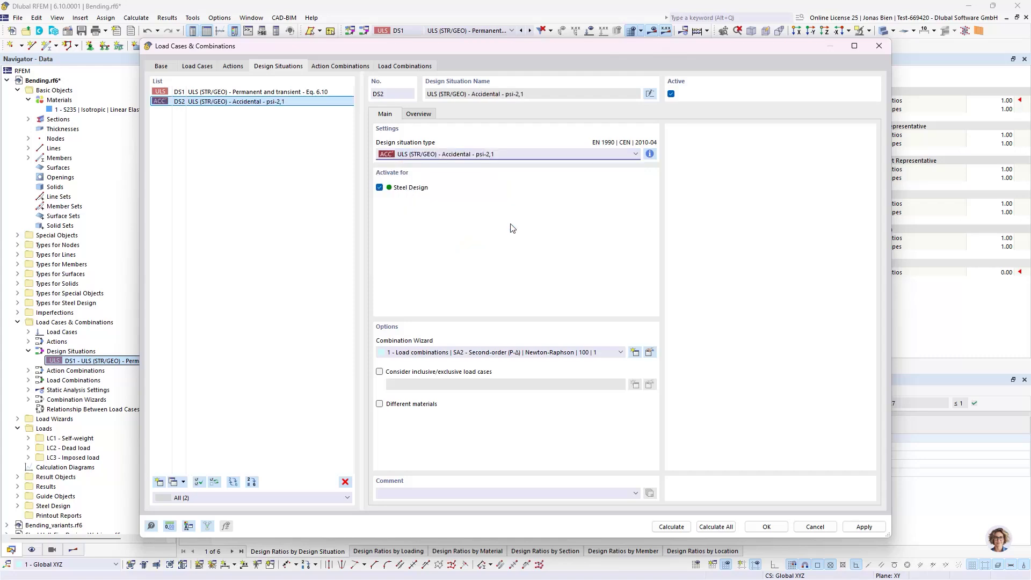
Review the combination rule of the accidental design situation and the load combinations
{"action": "left_click", "coordinate": [650, 155]}
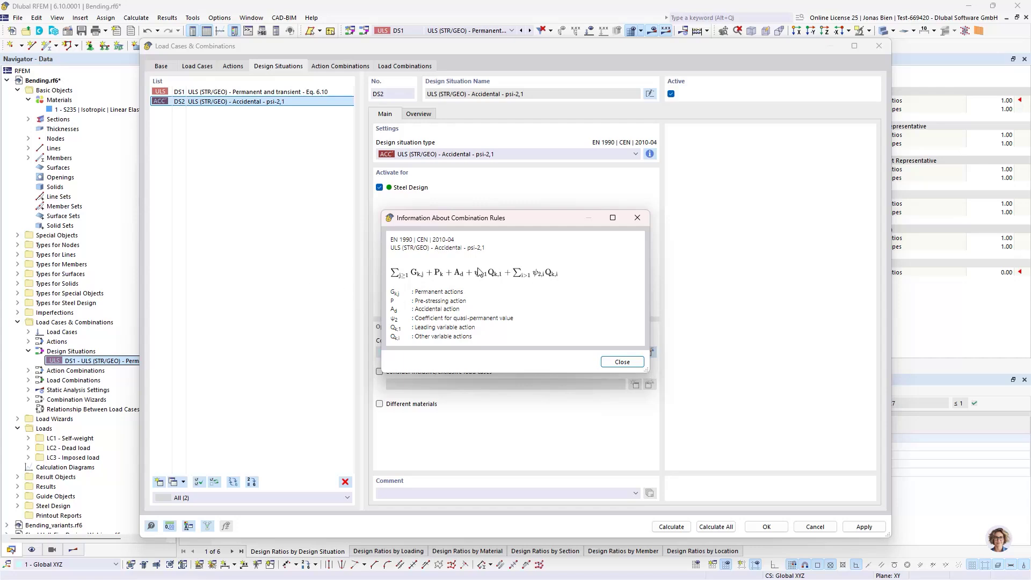
{"action": "left_click", "coordinate": [613, 362]}
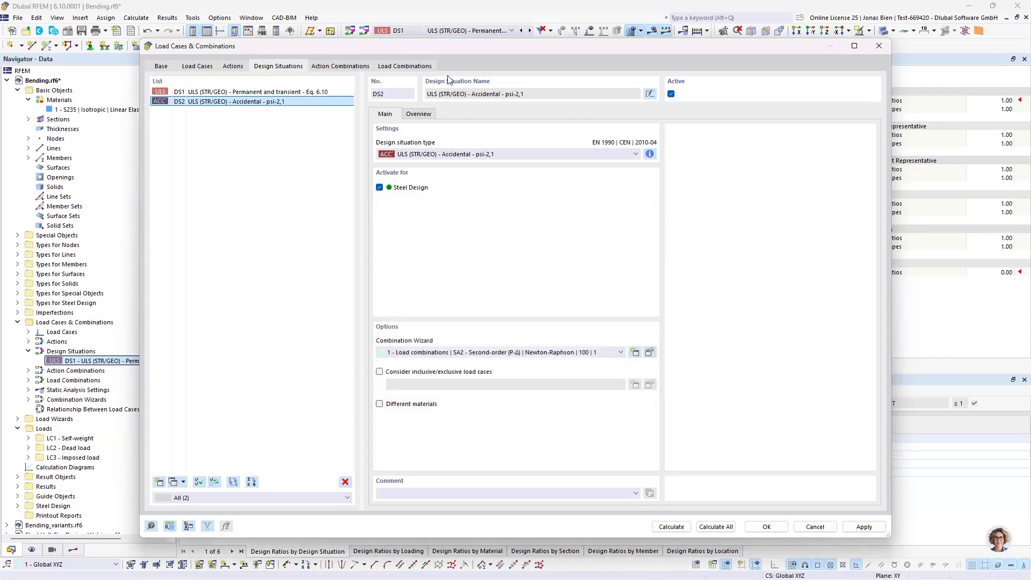
{"action": "left_click", "coordinate": [397, 66]}
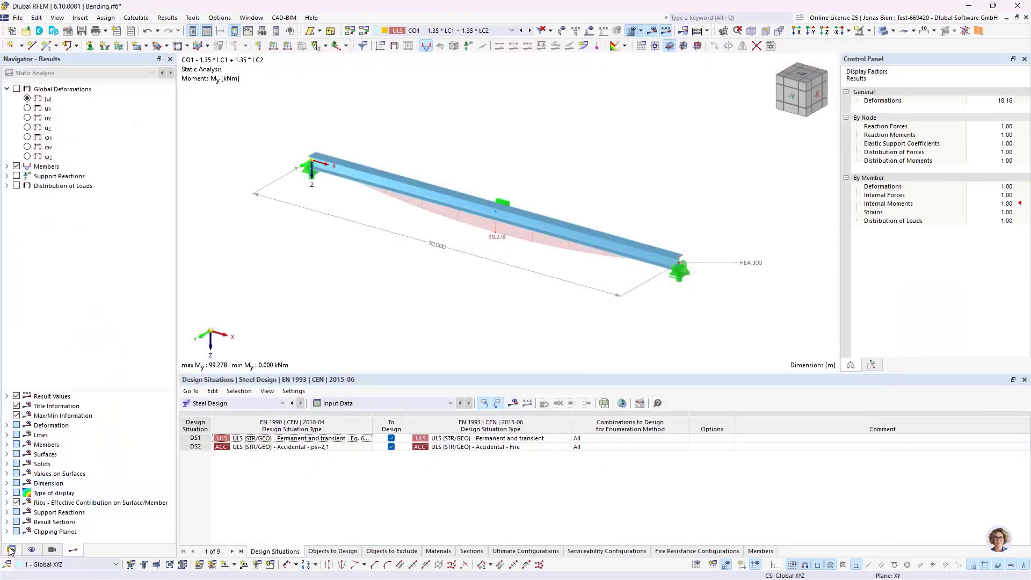
In the Steel Design input data, assign ULS (STR/GEO) - Accidental - Fire to DS2 and check the available load combinations
{"action": "left_click", "coordinate": [10, 549]}
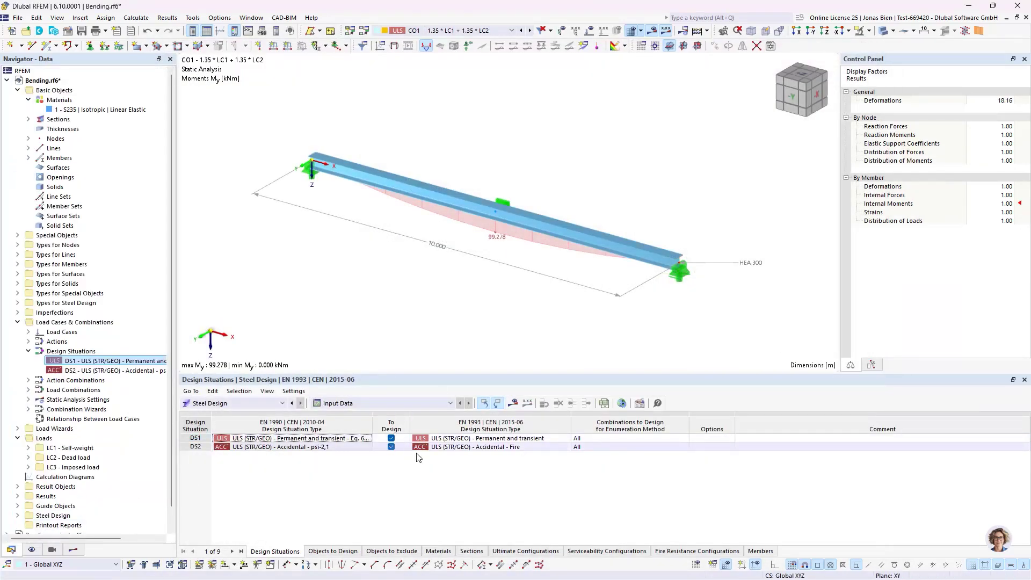
{"action": "left_click", "coordinate": [256, 404]}
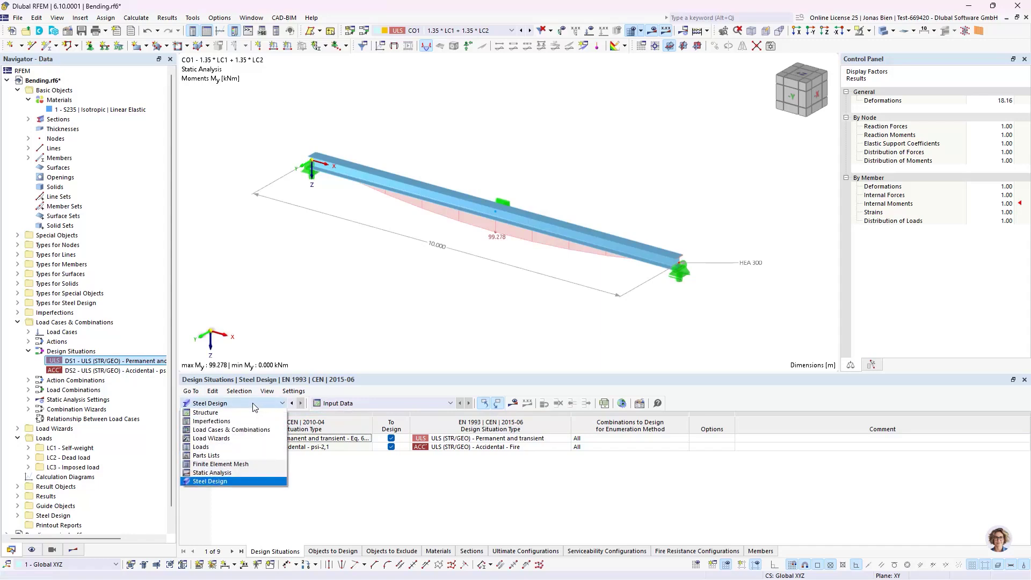
{"action": "left_click", "coordinate": [209, 481]}
{"action": "left_click", "coordinate": [331, 404]}
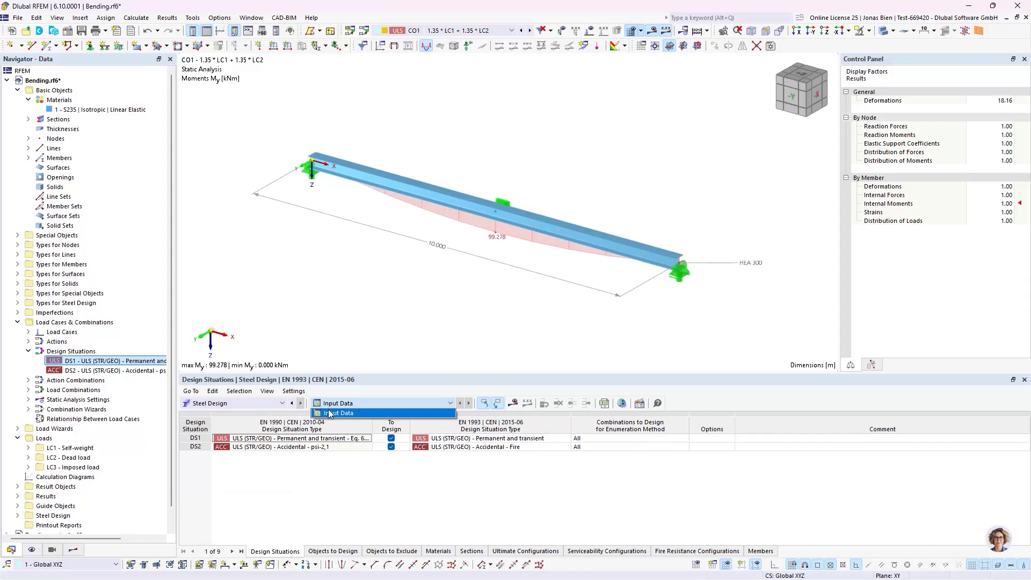
{"action": "left_click", "coordinate": [332, 413]}
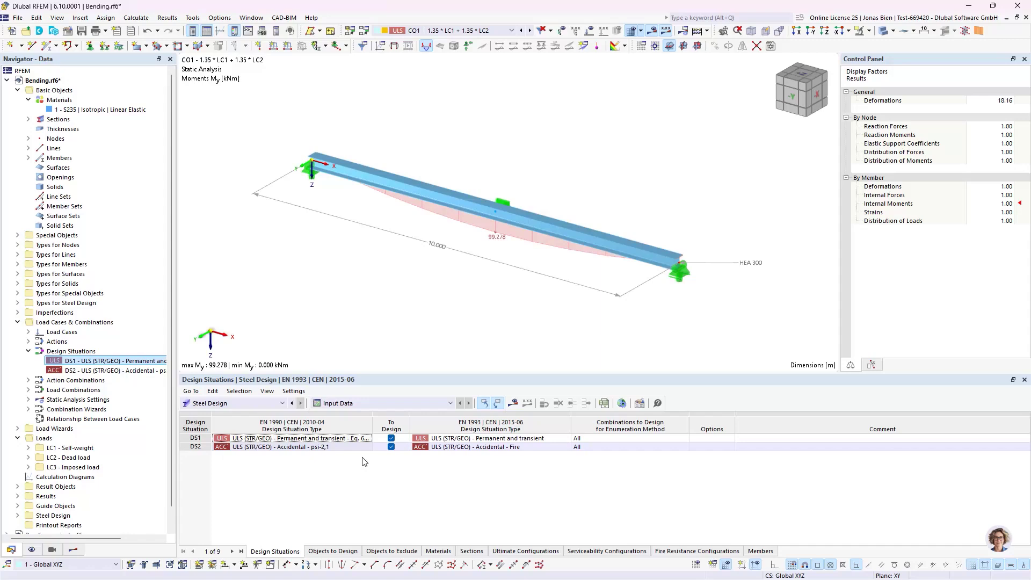
{"action": "left_click", "coordinate": [486, 448]}
{"action": "left_click", "coordinate": [530, 447]}
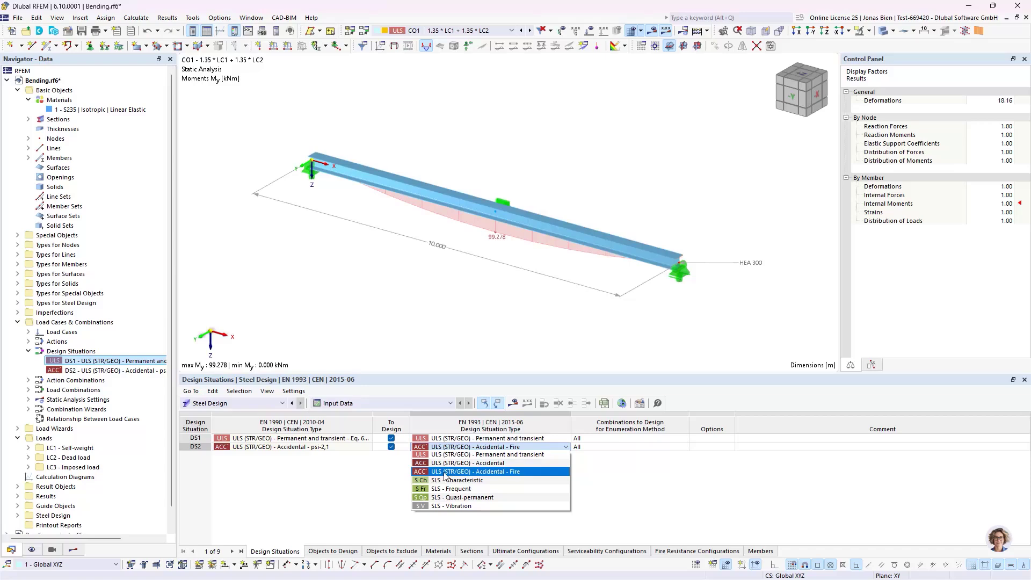
{"action": "left_click", "coordinate": [476, 472]}
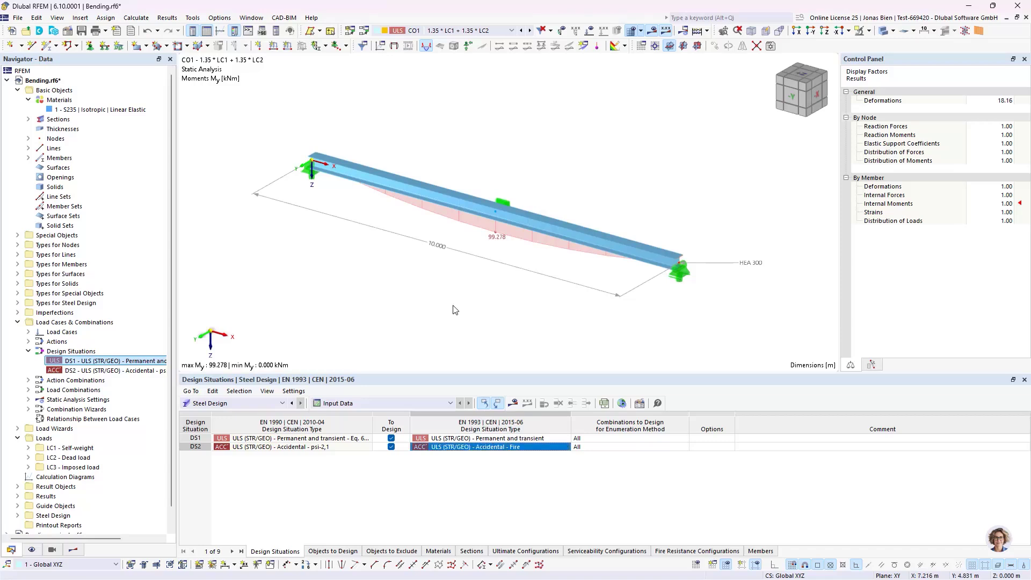
{"action": "left_click", "coordinate": [442, 32]}
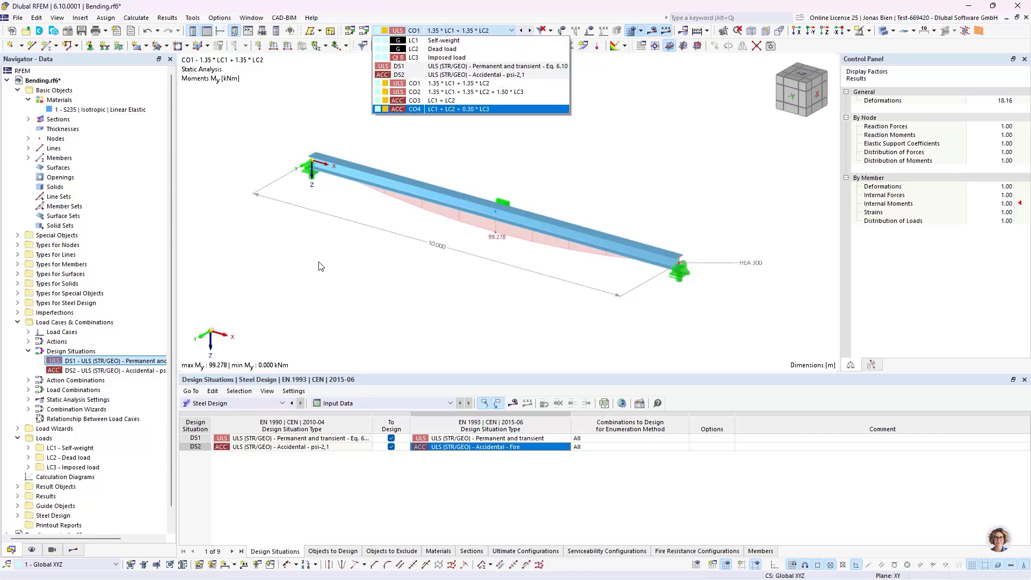
{"action": "left_click", "coordinate": [316, 293]}
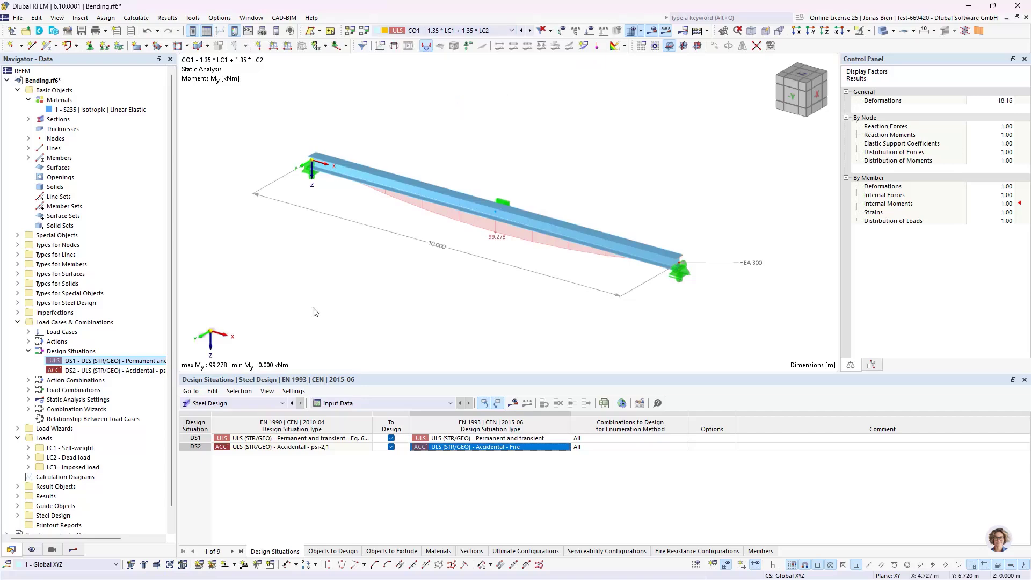
Edit the beam member's default fire resistance configuration and set the required time of fire resistance to 30 min
{"action": "double_click", "coordinate": [537, 228]}
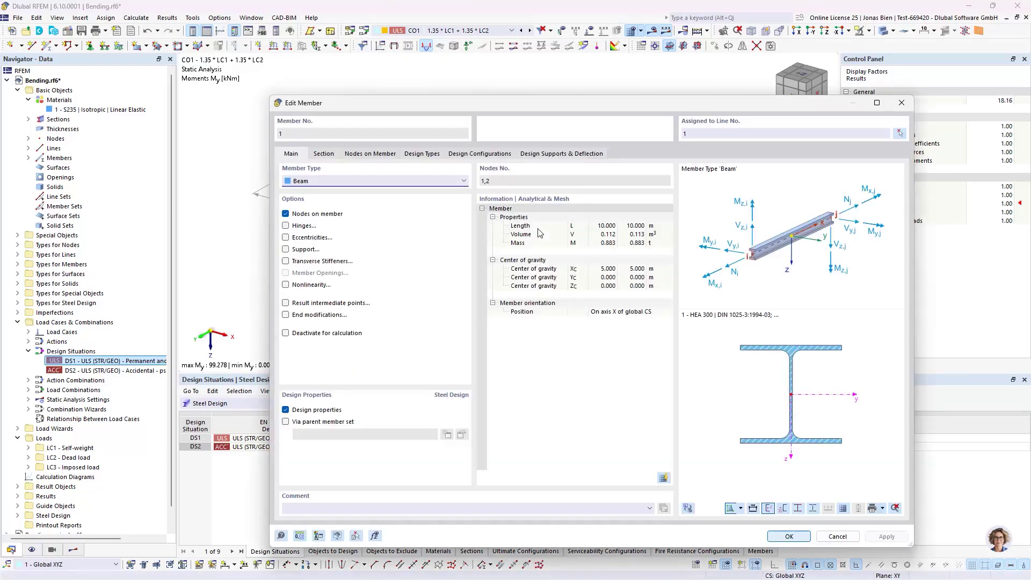
{"action": "left_click", "coordinate": [481, 155]}
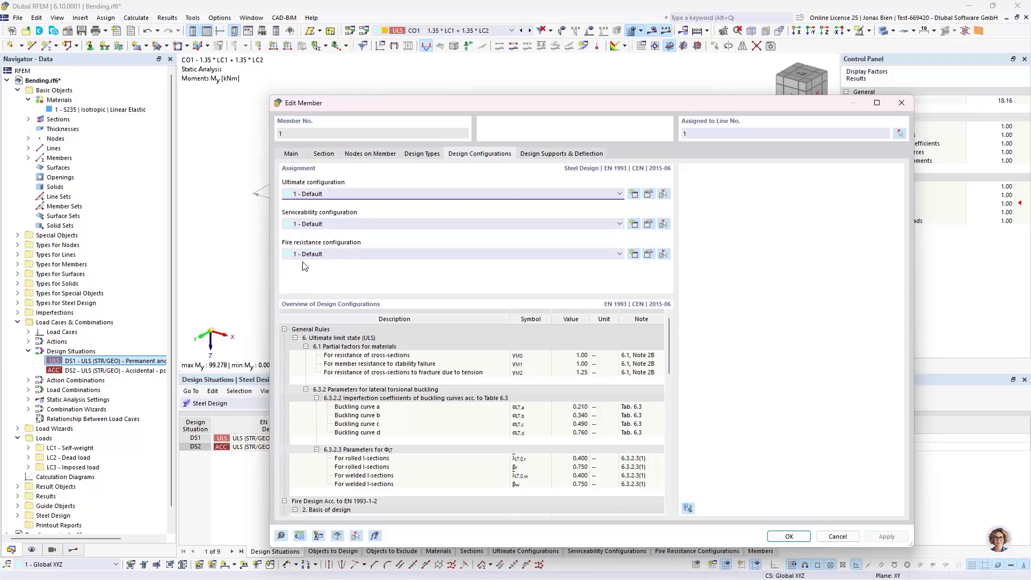
{"action": "left_click", "coordinate": [648, 254]}
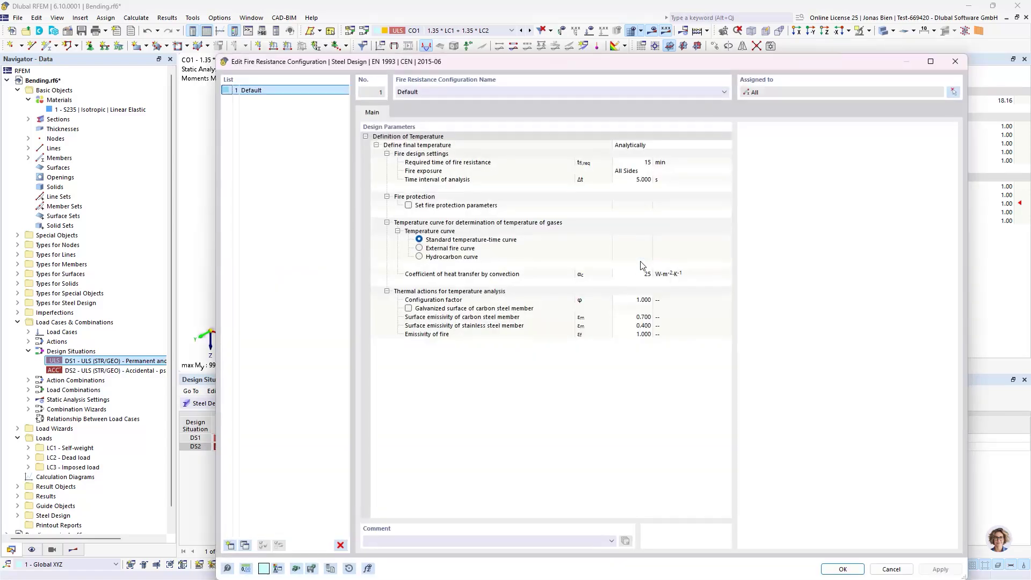
{"action": "left_click", "coordinate": [648, 166]}
{"action": "left_click", "coordinate": [640, 163]}
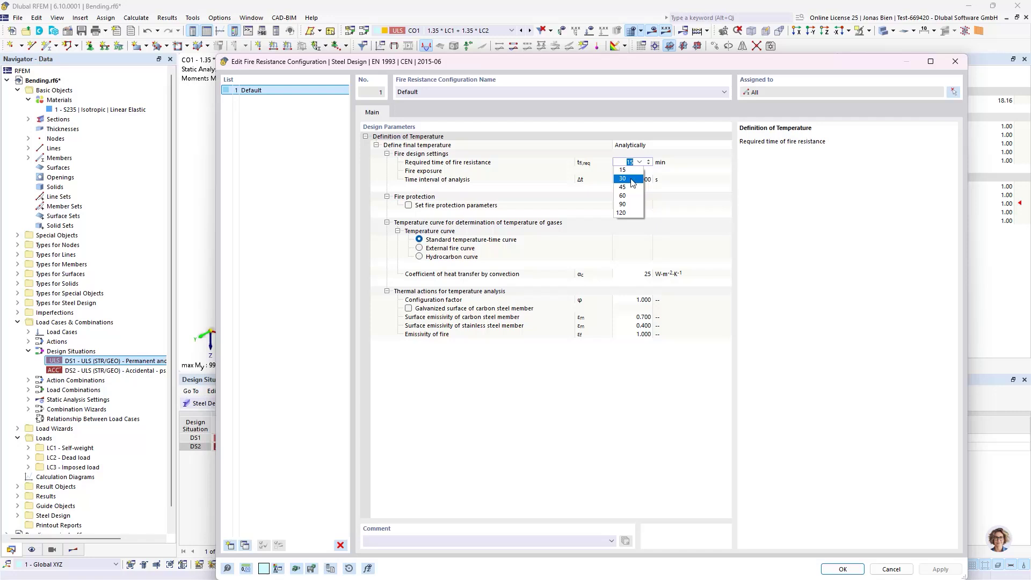
{"action": "left_click", "coordinate": [628, 181]}
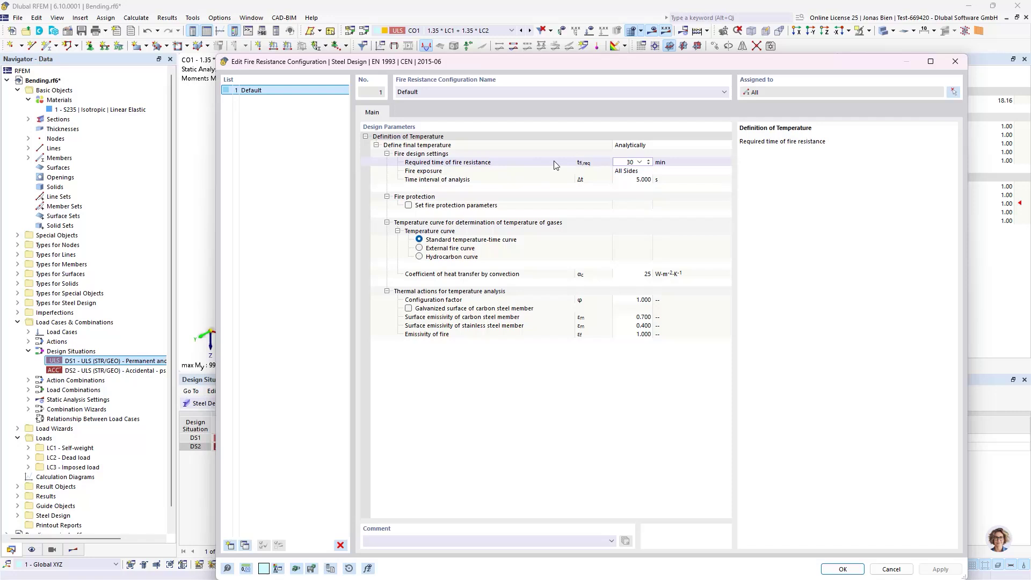
{"action": "left_click", "coordinate": [553, 163]}
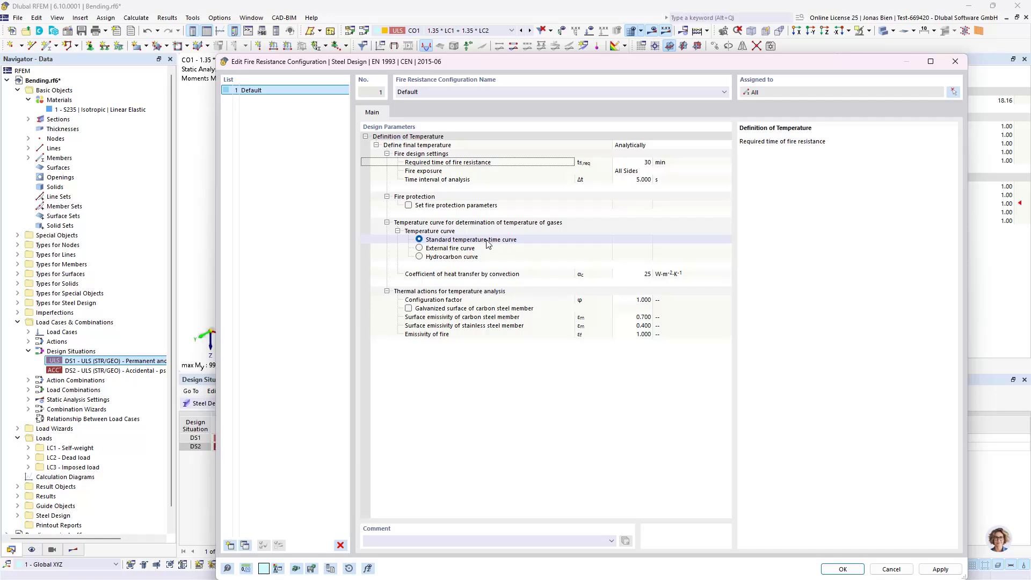
Try the manual definition of the final temperature and return to the analytical one
{"action": "left_click", "coordinate": [653, 145]}
{"action": "left_click", "coordinate": [638, 145]}
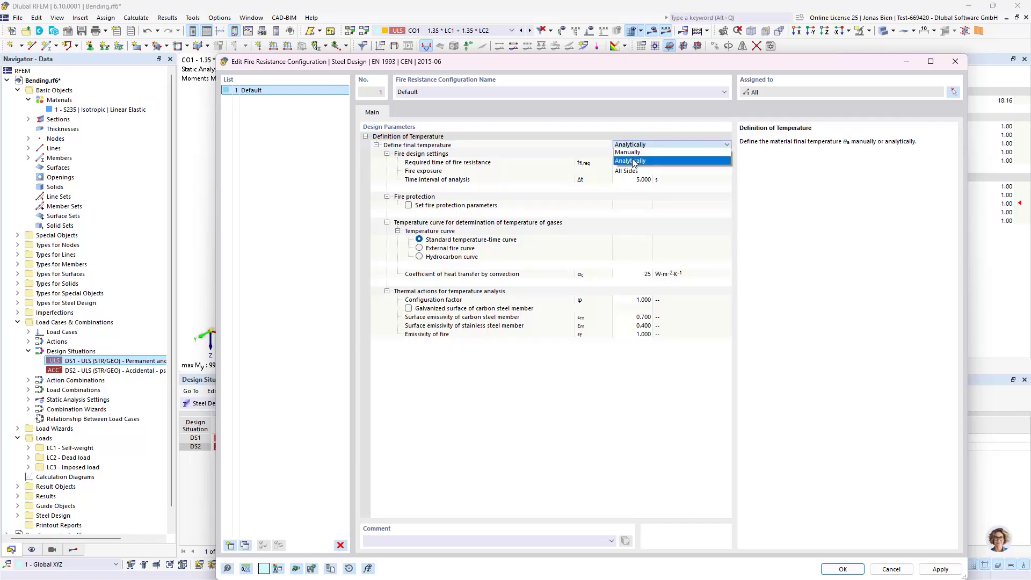
{"action": "left_click", "coordinate": [625, 154]}
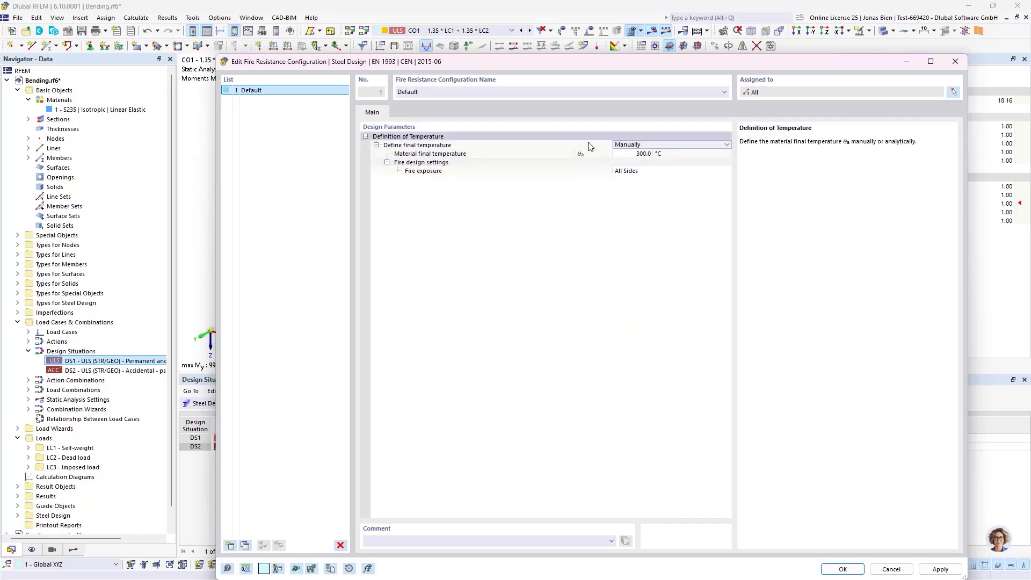
{"action": "left_click", "coordinate": [653, 148]}
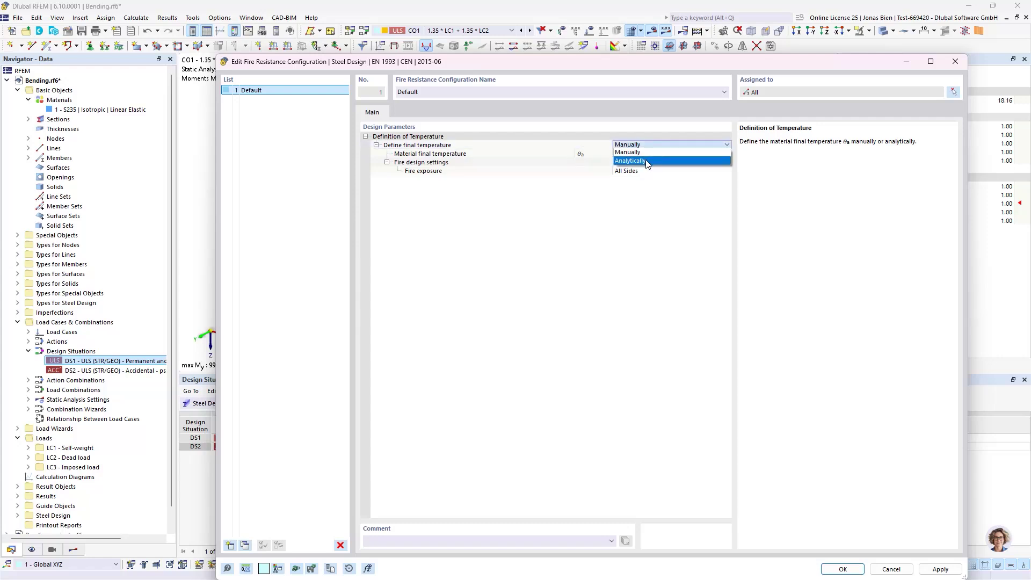
{"action": "left_click", "coordinate": [647, 161]}
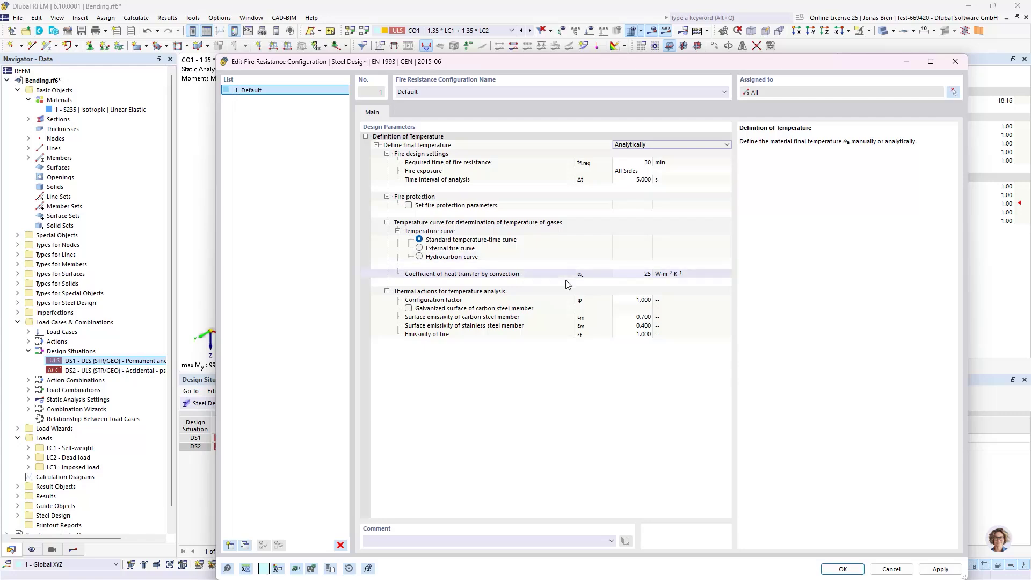
Accept the fire resistance configuration and the member settings, and run the steel design calculation
{"action": "left_click", "coordinate": [843, 570]}
{"action": "left_click", "coordinate": [790, 534]}
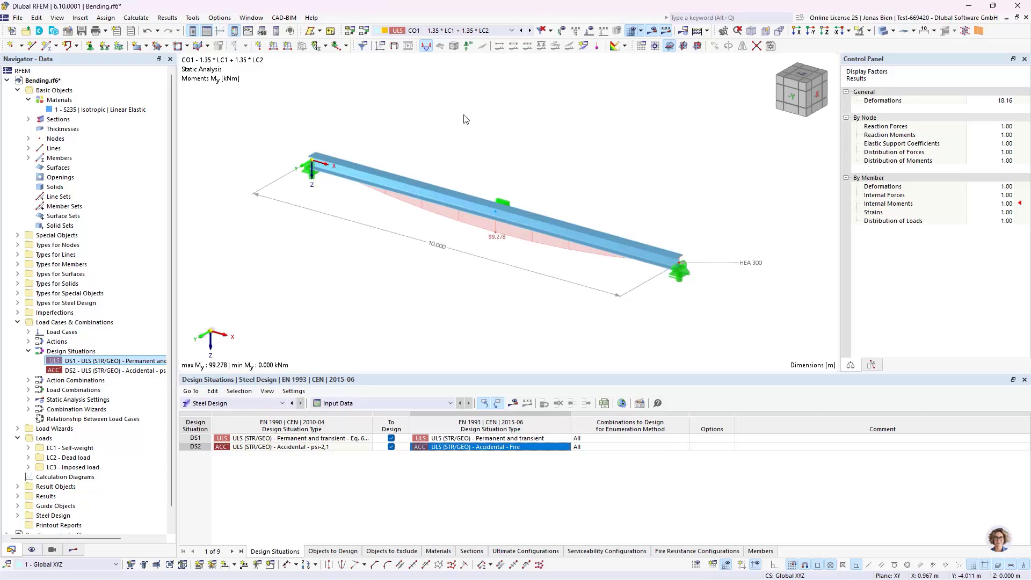
{"action": "left_click", "coordinate": [516, 405]}
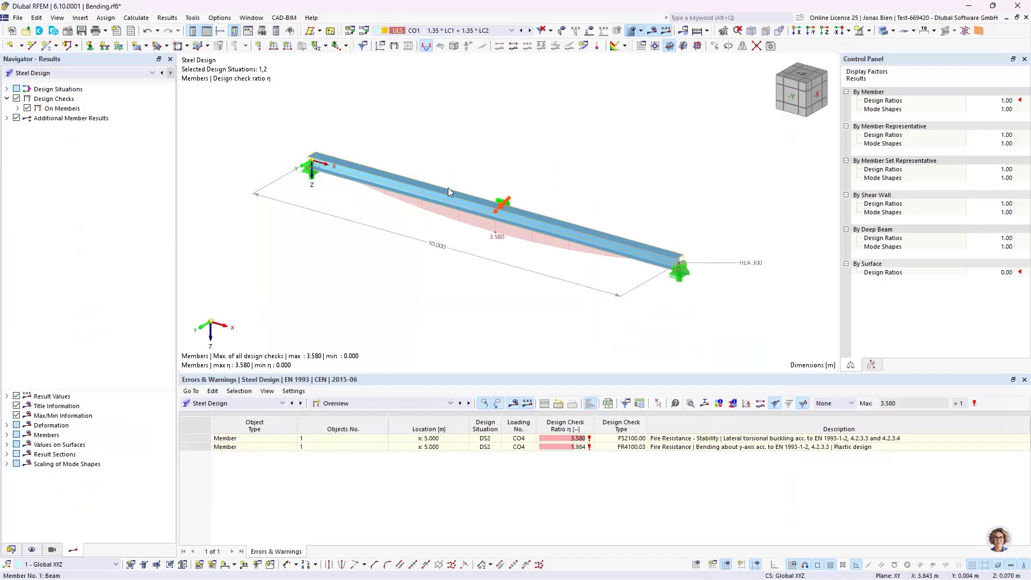
Display the static analysis bending moments My of the beam for design situation DS1, permanent and transient
{"action": "left_click", "coordinate": [108, 74]}
{"action": "left_click", "coordinate": [96, 85]}
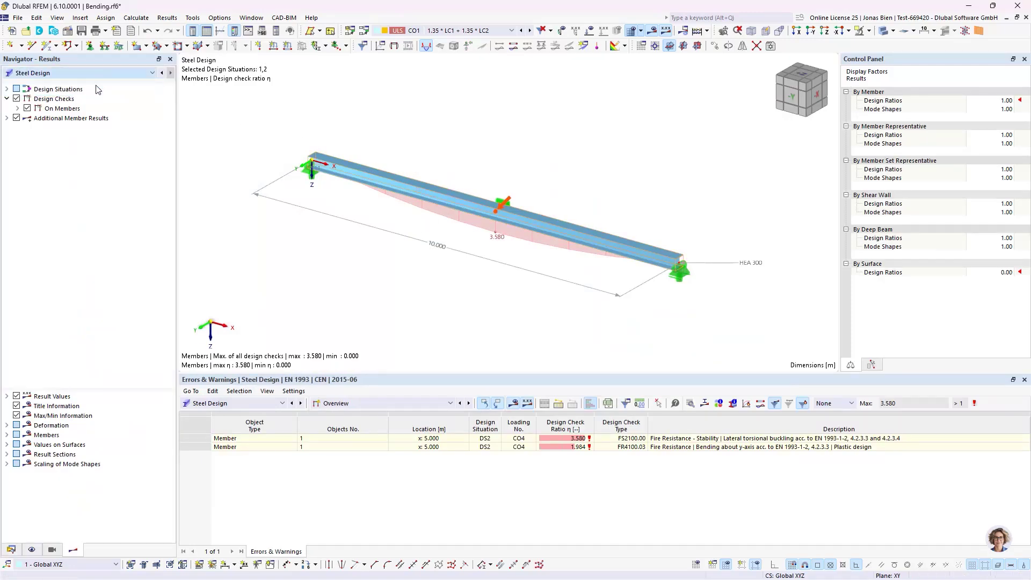
{"action": "left_click", "coordinate": [441, 31]}
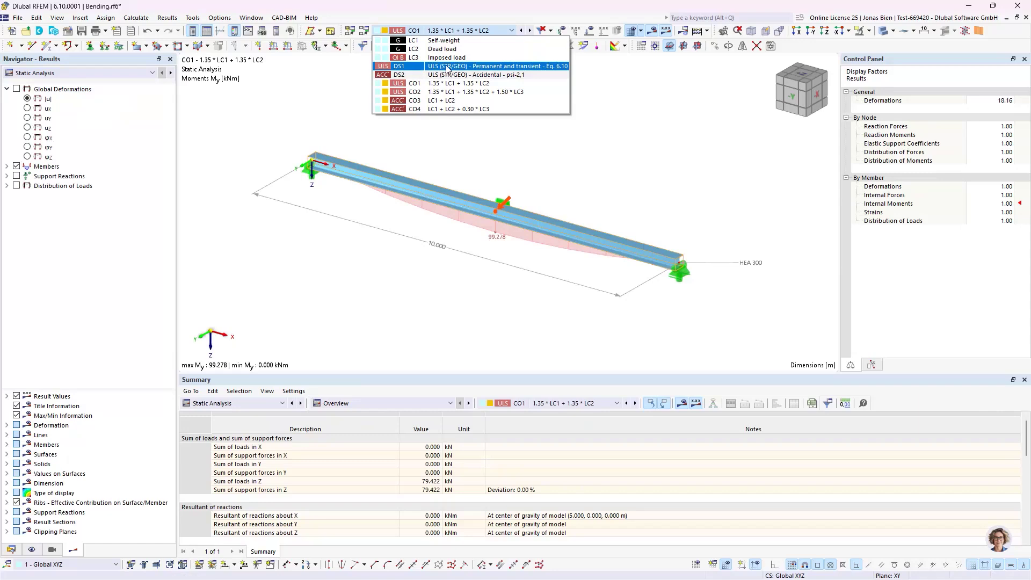
{"action": "left_click", "coordinate": [448, 66]}
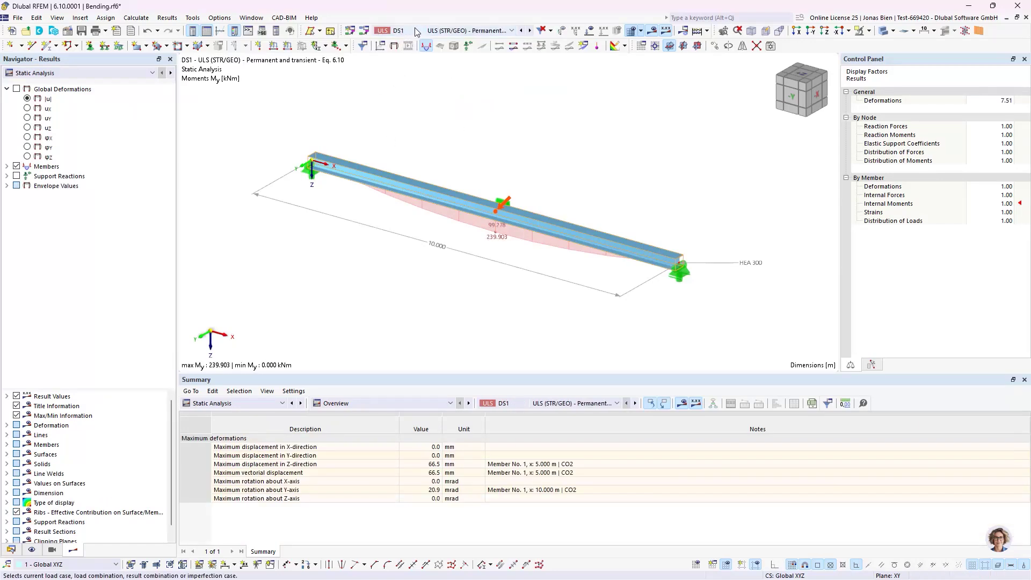
{"action": "left_click", "coordinate": [7, 167]}
{"action": "left_click", "coordinate": [17, 176]}
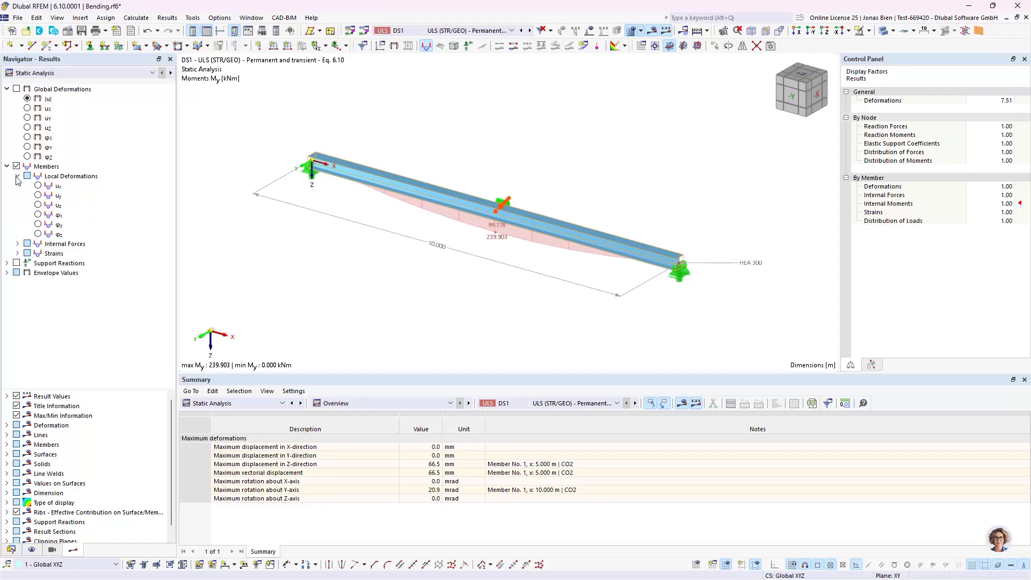
{"action": "left_click", "coordinate": [17, 176]}
{"action": "left_click", "coordinate": [17, 186]}
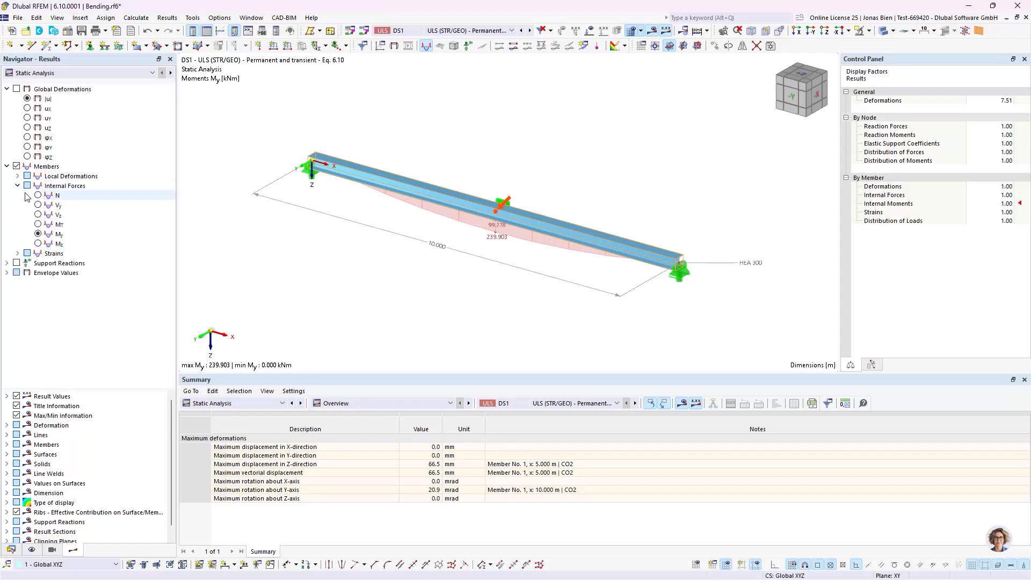
{"action": "left_click", "coordinate": [38, 234]}
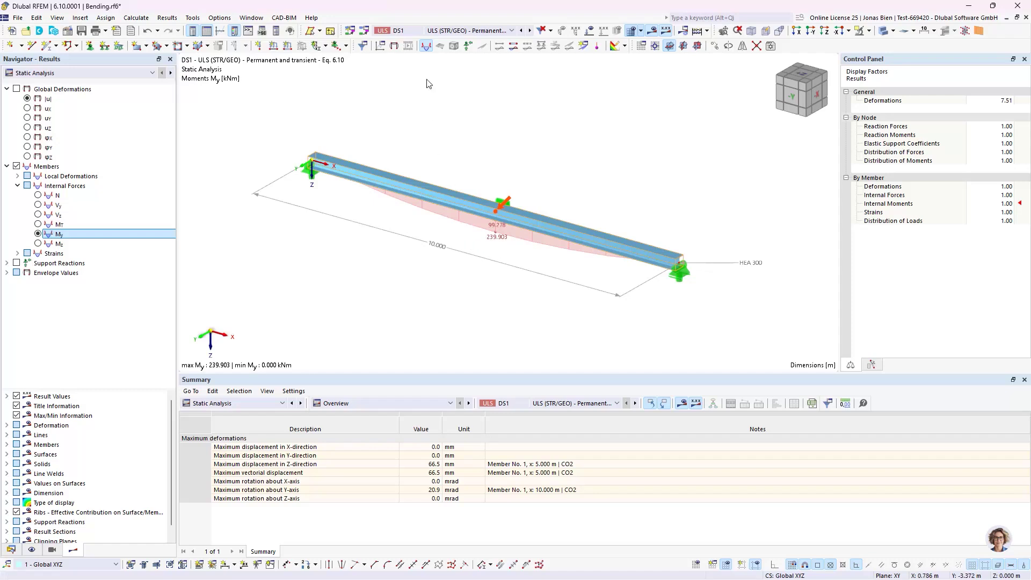
Compare the beam's My moments for the accidental design situation DS2 with those for DS1, and return to DS1
{"action": "left_click", "coordinate": [502, 31]}
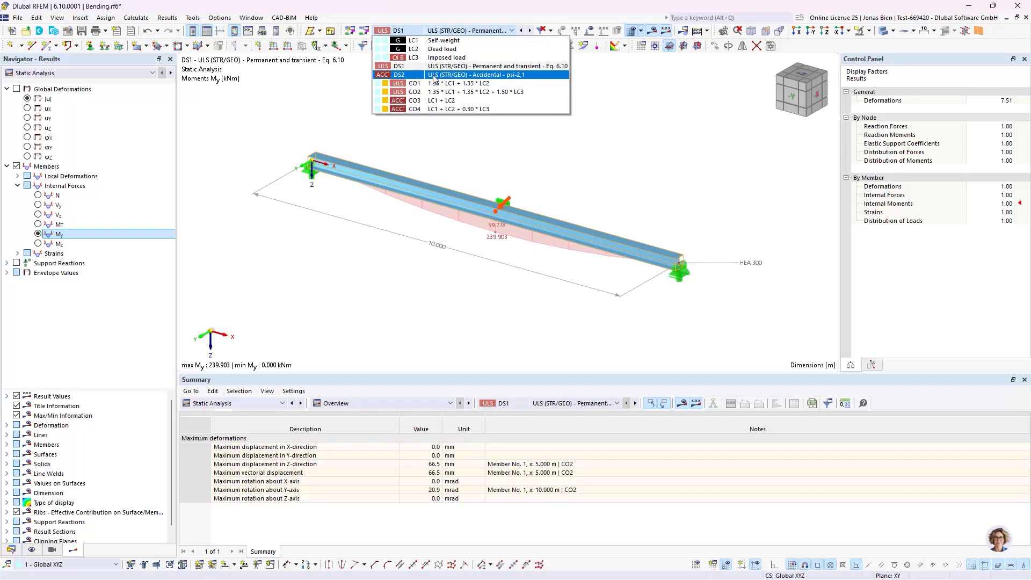
{"action": "left_click", "coordinate": [438, 75]}
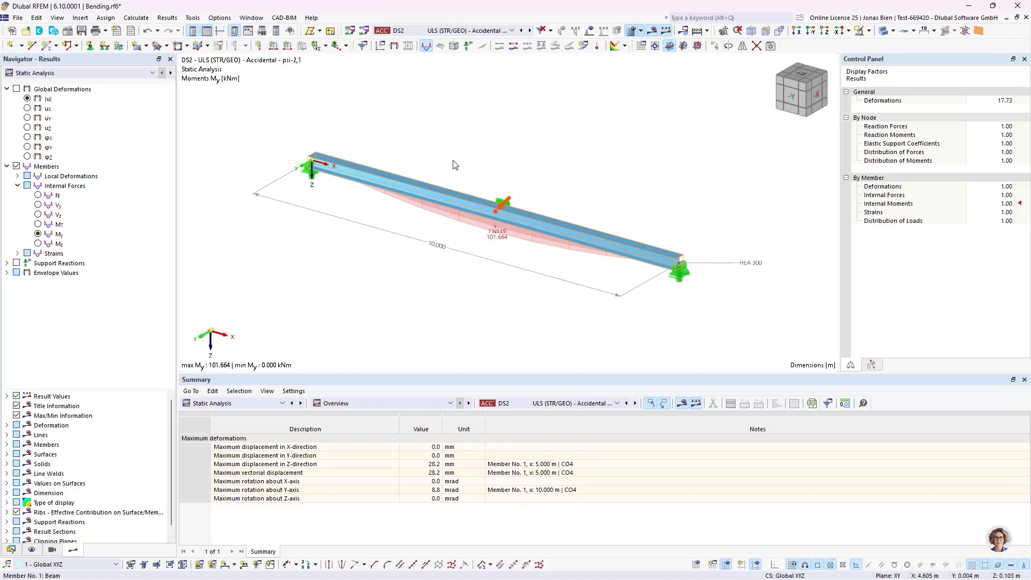
{"action": "left_click", "coordinate": [476, 30]}
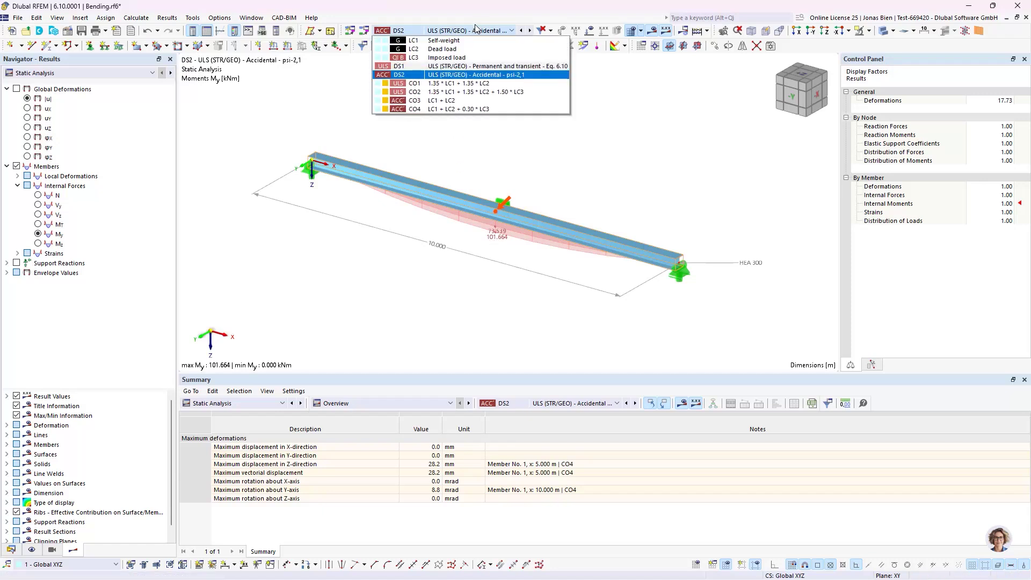
{"action": "left_click", "coordinate": [459, 67]}
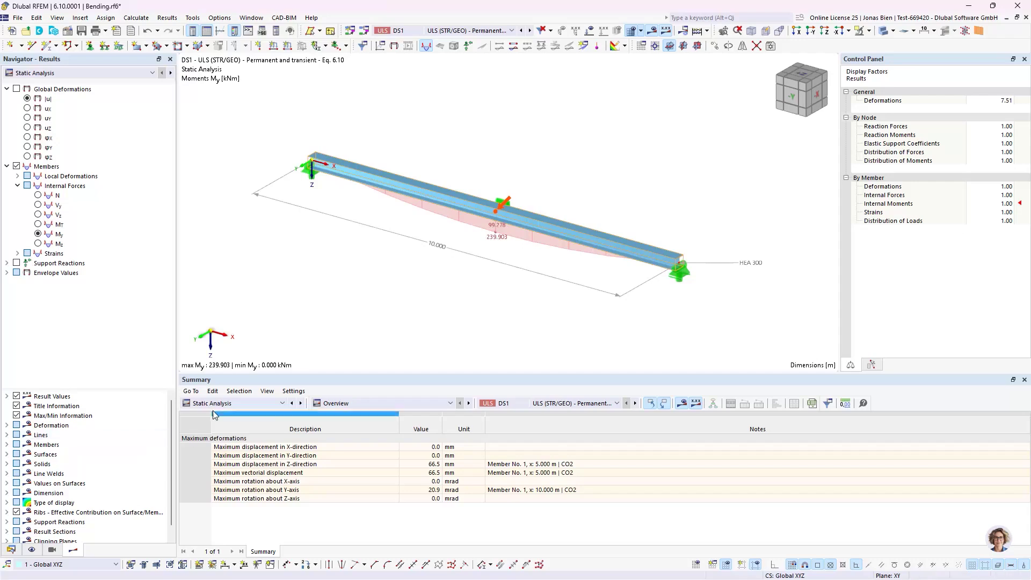
List the steel design ratios on members and inspect the DS1 bending about y-axis check details, including the section classification
{"action": "left_click", "coordinate": [231, 403]}
{"action": "left_click", "coordinate": [215, 481]}
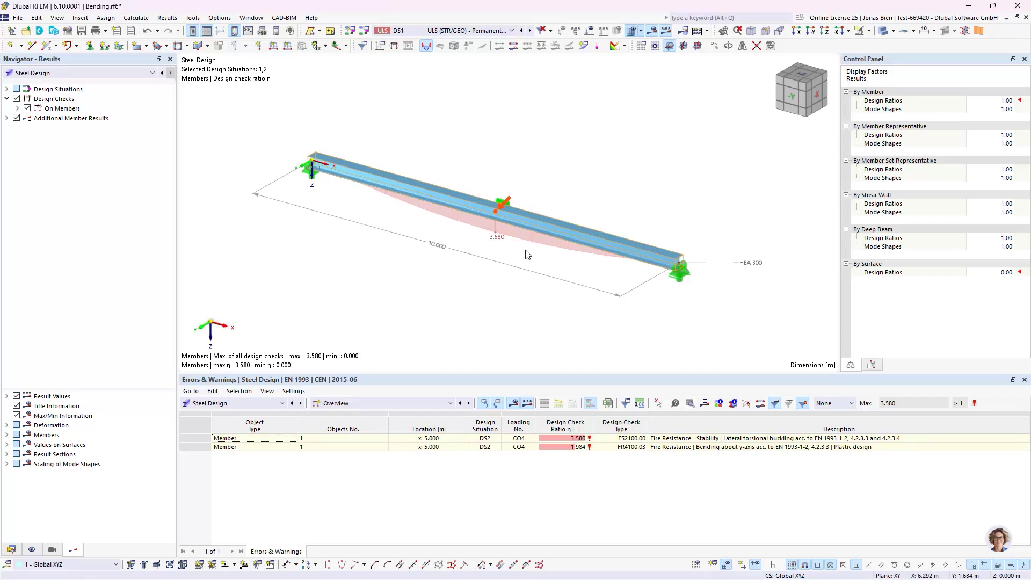
{"action": "left_click", "coordinate": [404, 405]}
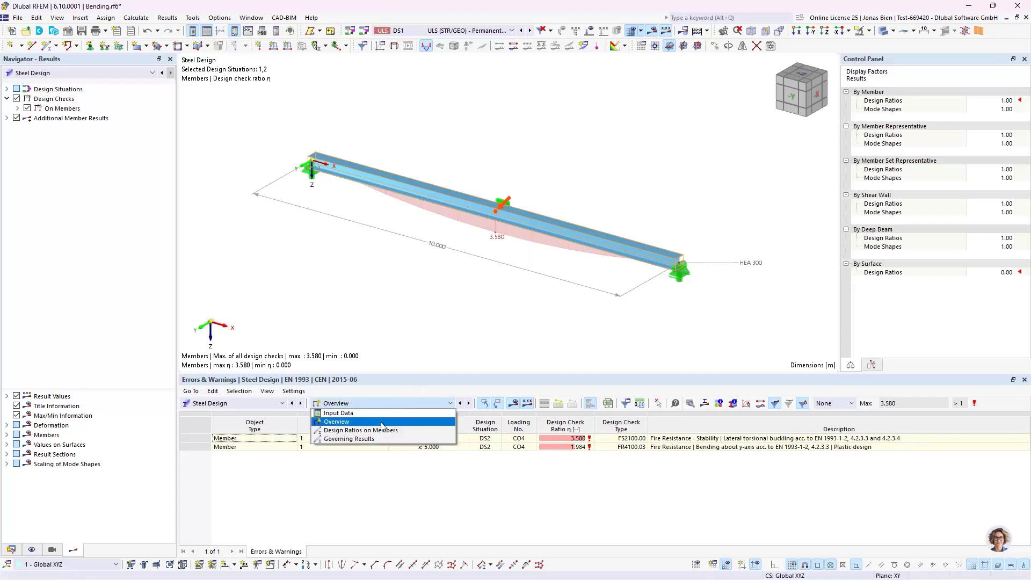
{"action": "left_click", "coordinate": [384, 432]}
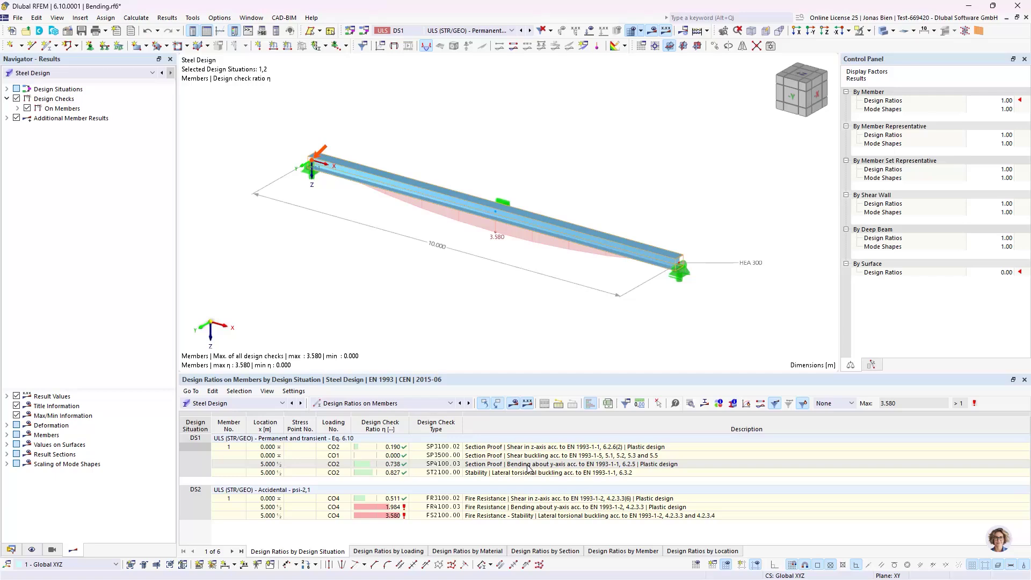
{"action": "left_click", "coordinate": [555, 467]}
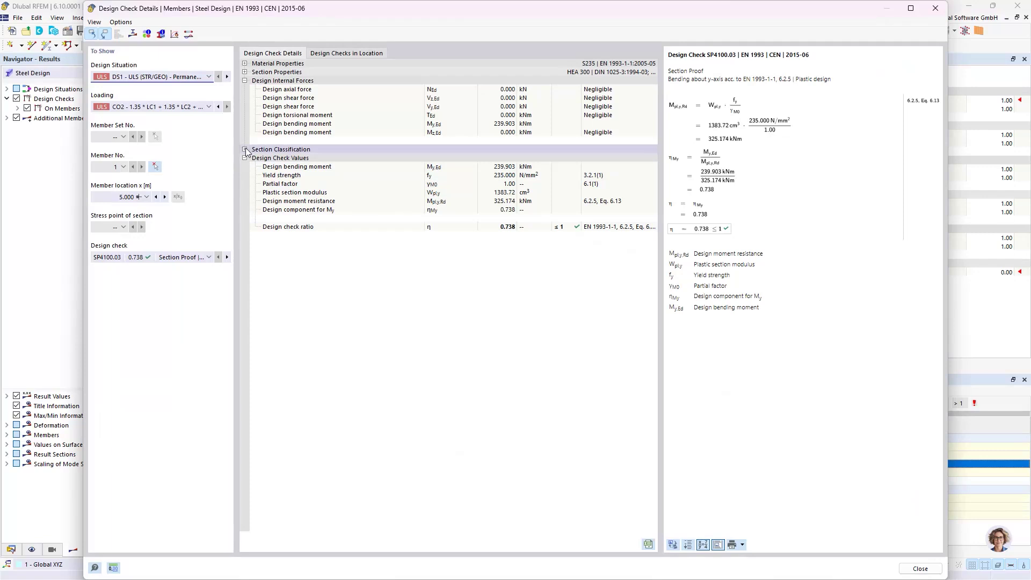
{"action": "left_click", "coordinate": [245, 149]}
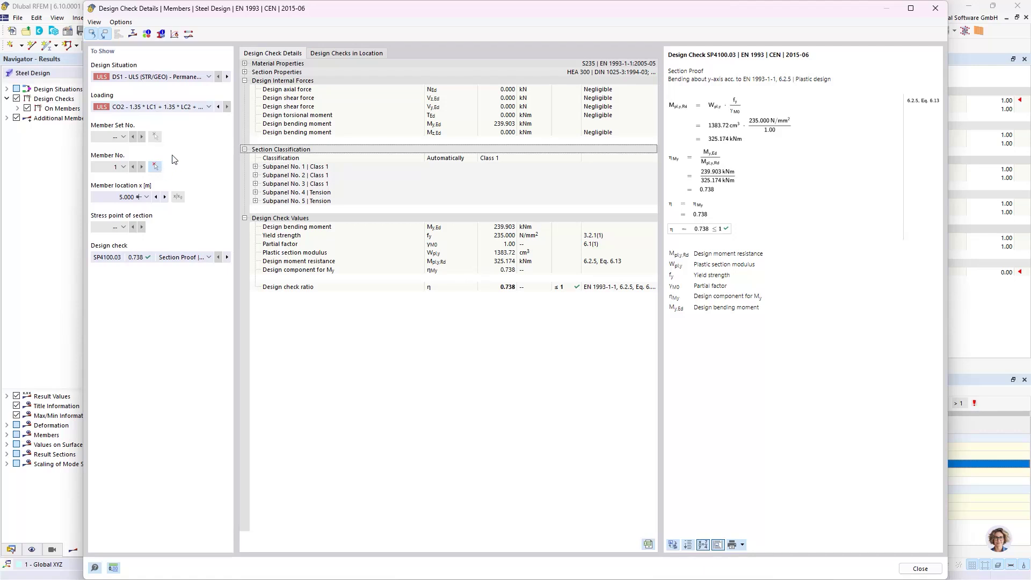
Switch the check details to design situation DS2, loading CO4 and the fire resistance check FR4100.03, bending about the y-axis
{"action": "left_click", "coordinate": [159, 79]}
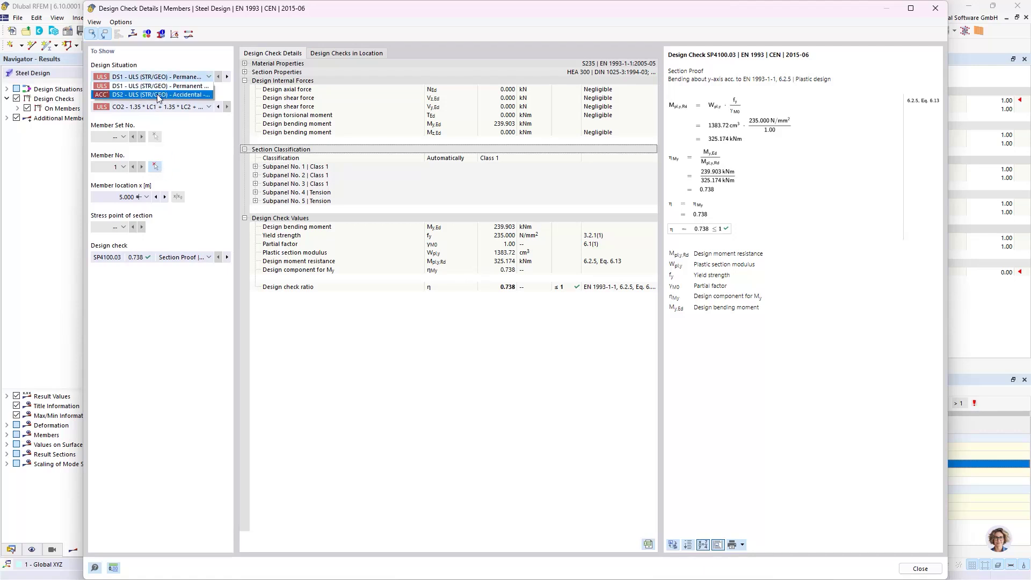
{"action": "left_click", "coordinate": [160, 95]}
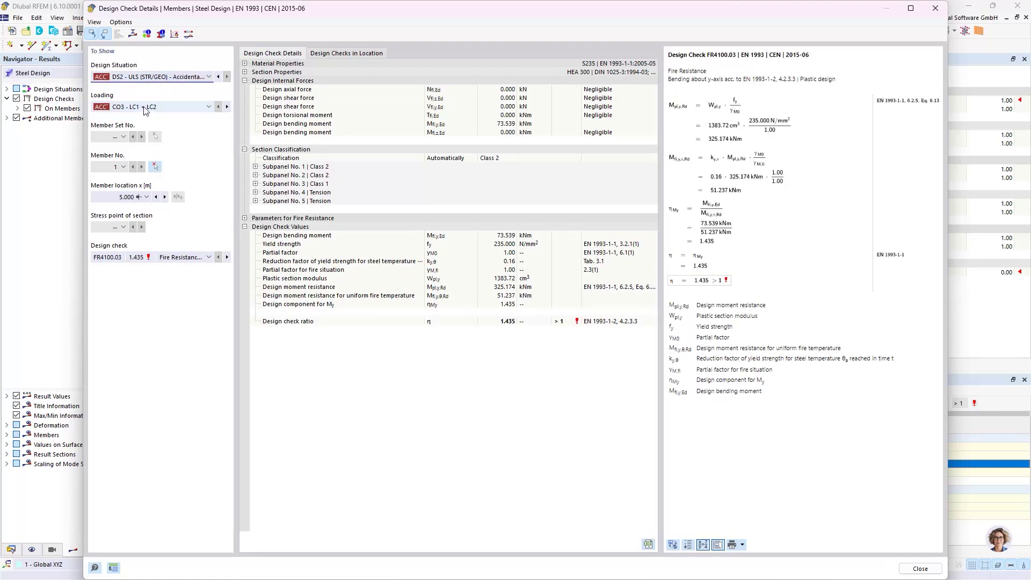
{"action": "left_click", "coordinate": [145, 107]}
{"action": "left_click", "coordinate": [143, 125]}
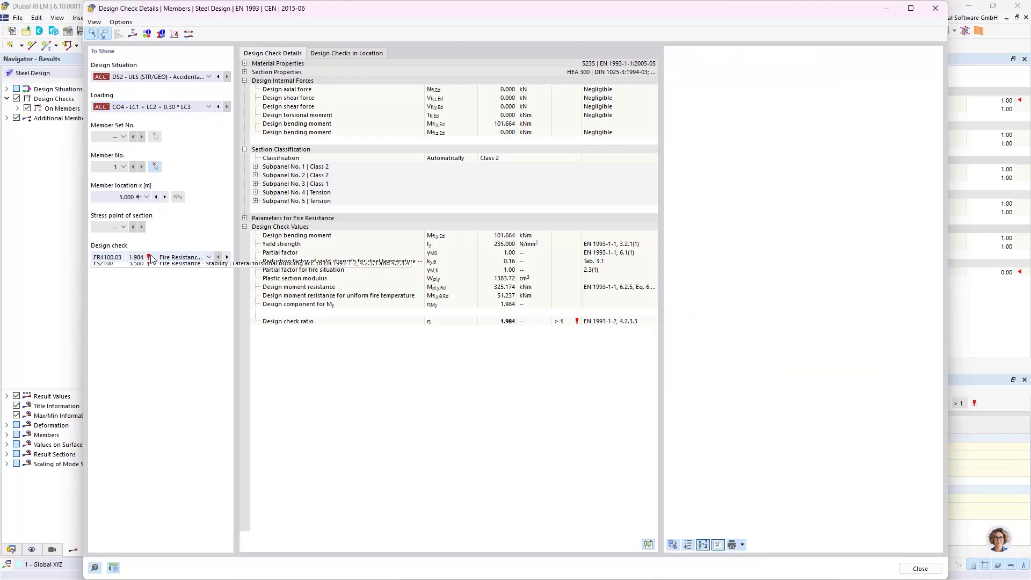
{"action": "left_click", "coordinate": [156, 257]}
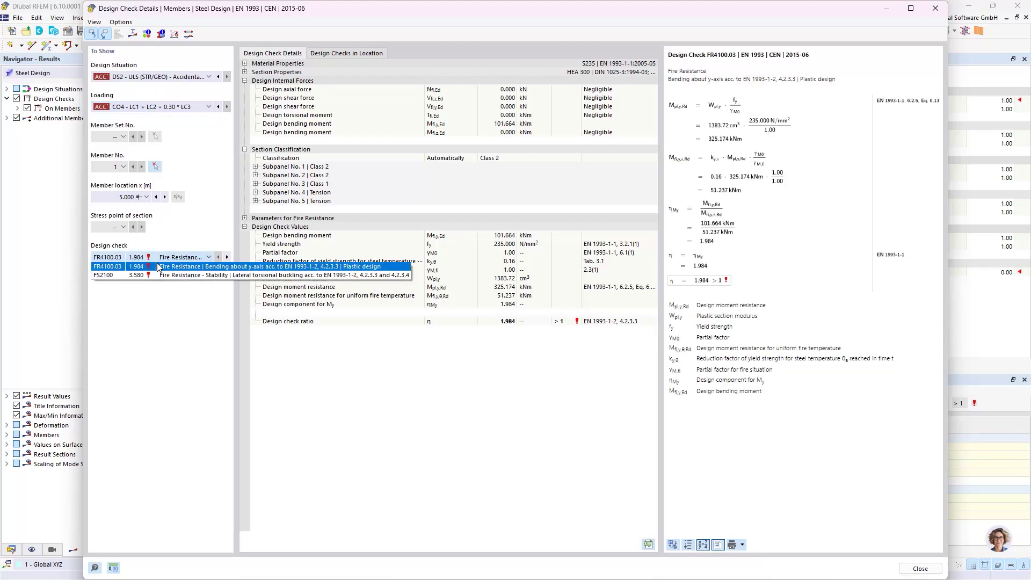
{"action": "left_click", "coordinate": [201, 268]}
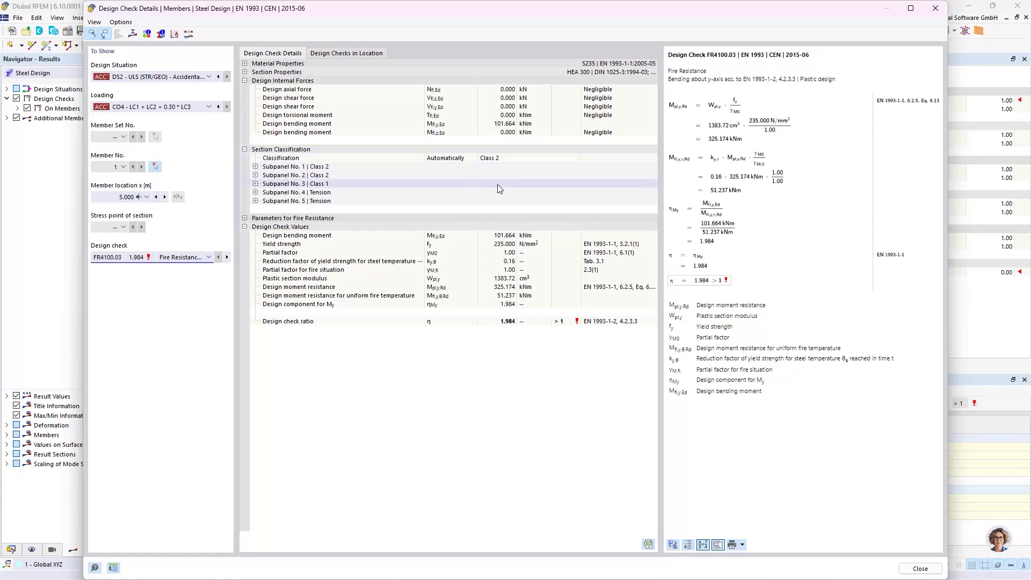
Examine the classification of subpanel No. 1 and the parameters for fire resistance in the fire bending check
{"action": "double_click", "coordinate": [288, 167]}
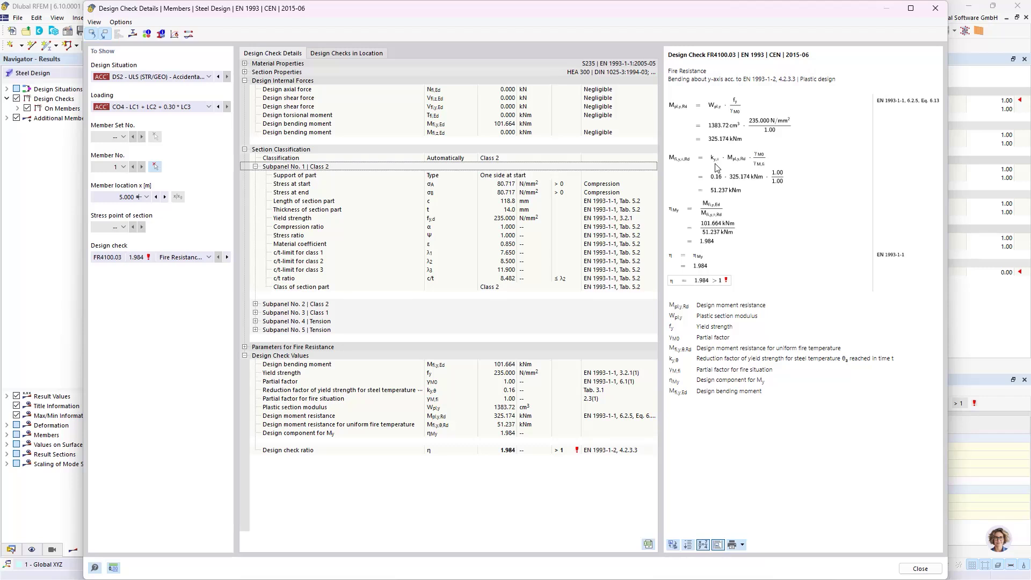
{"action": "left_click_drag", "start_coordinate": [709, 165], "coordinate": [720, 162]}
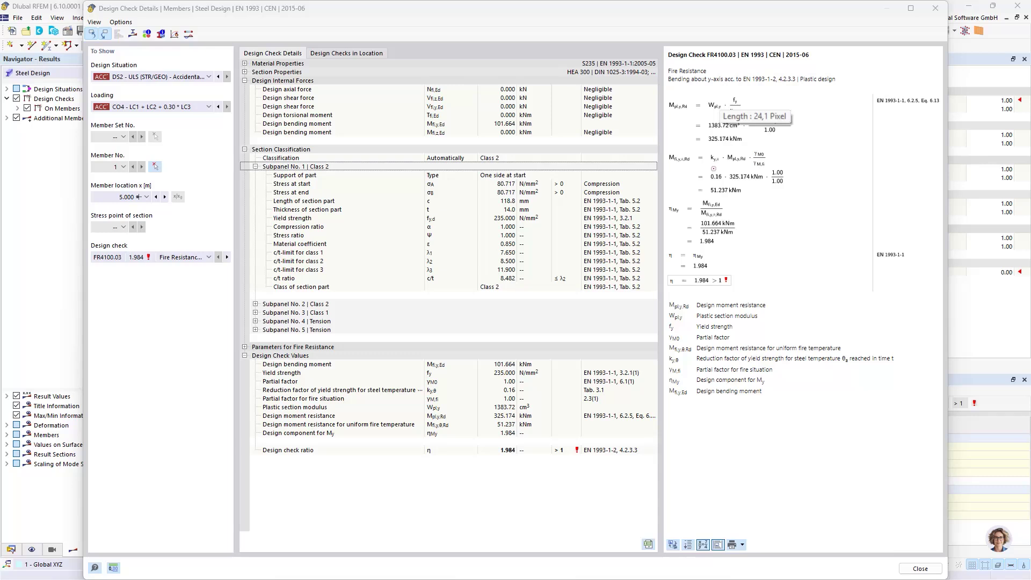
{"action": "key", "text": "Escape"}
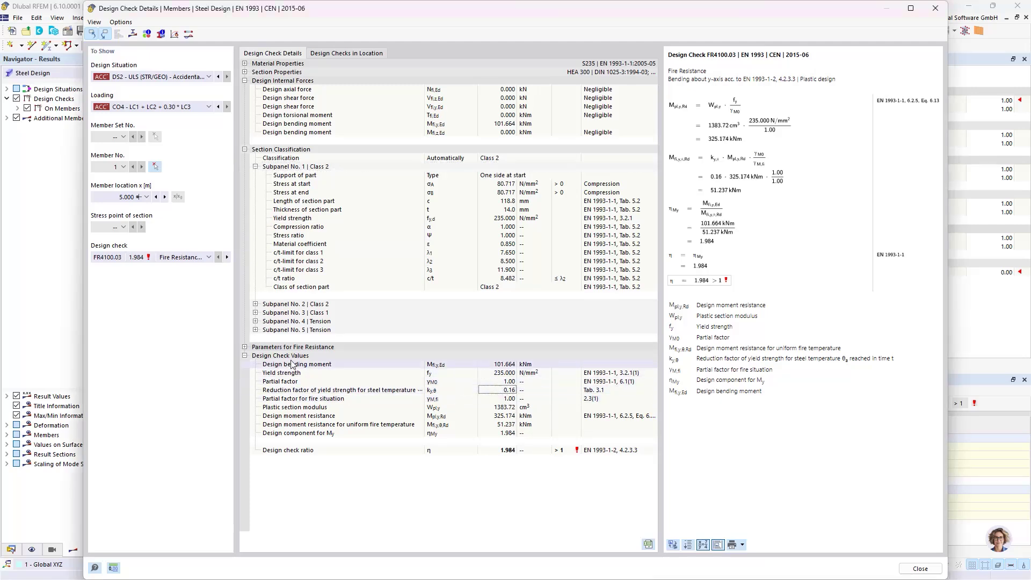
{"action": "left_click", "coordinate": [245, 348]}
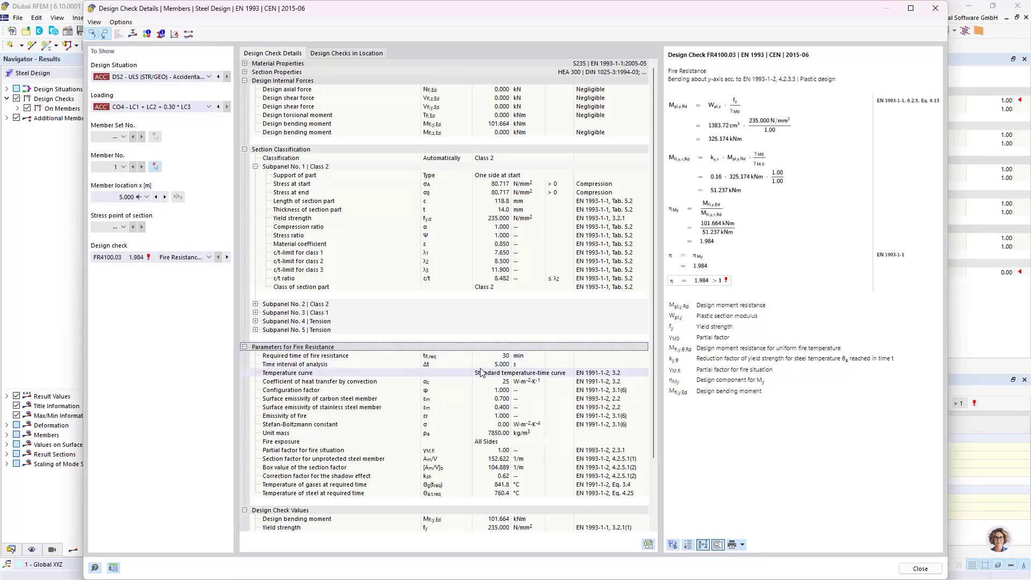
{"action": "scroll", "coordinate": [482, 375], "scroll_direction": "down", "scroll_amount": 3}
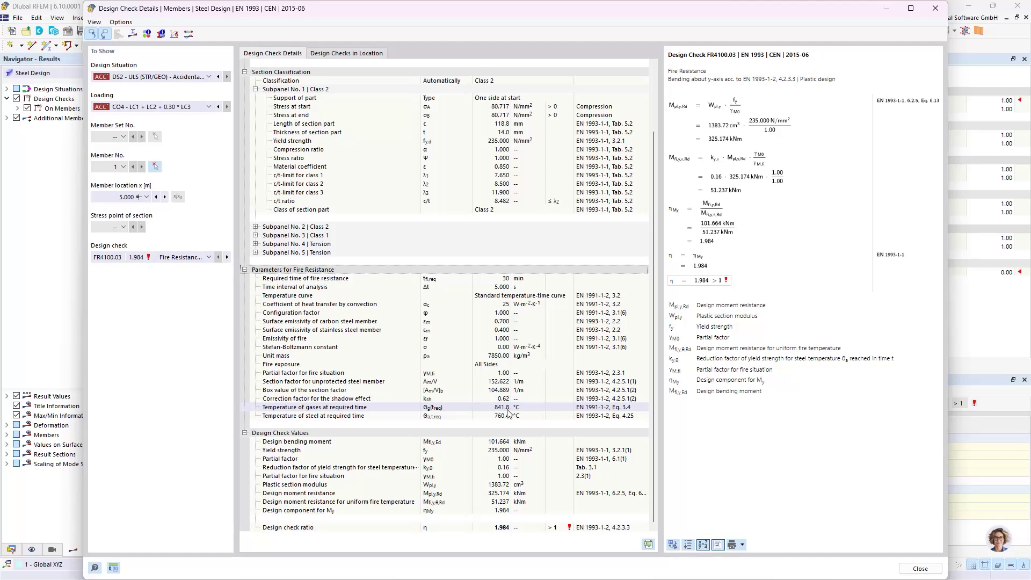
View the temperature-time diagram of the gas and steel fire curves, and close it along with the design check details
{"action": "left_click", "coordinate": [175, 33]}
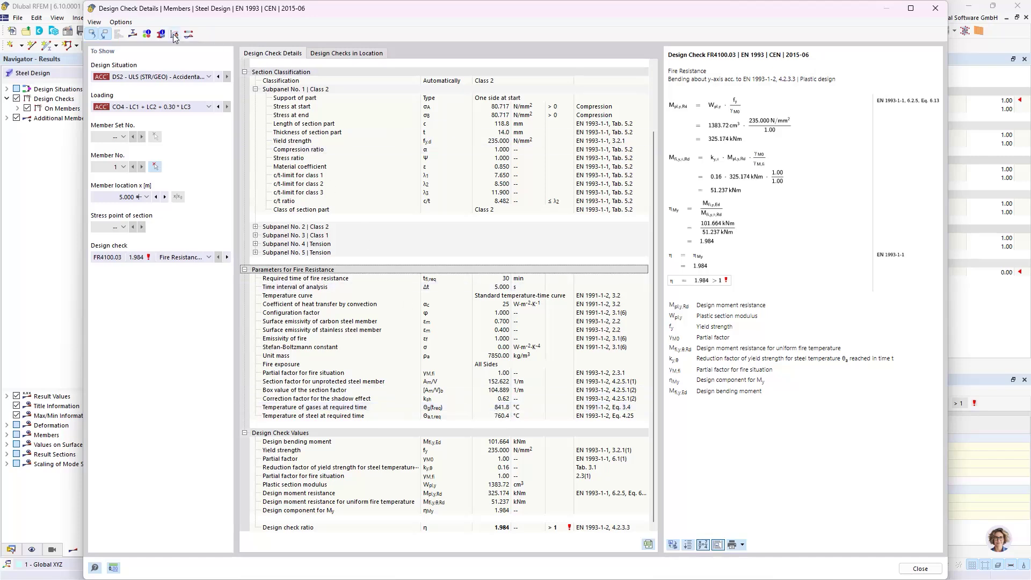
{"action": "left_click", "coordinate": [716, 293]}
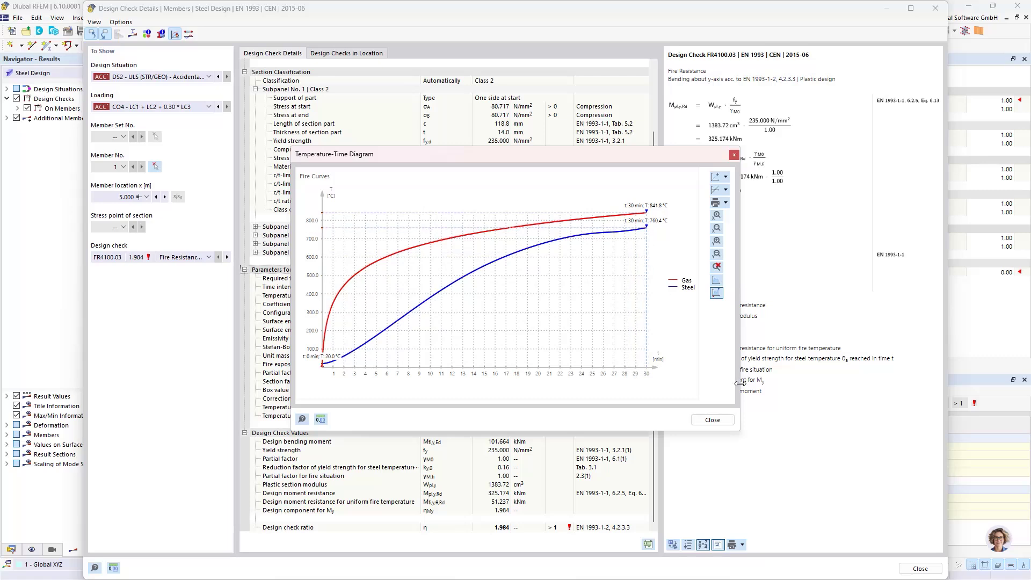
{"action": "left_click", "coordinate": [713, 421]}
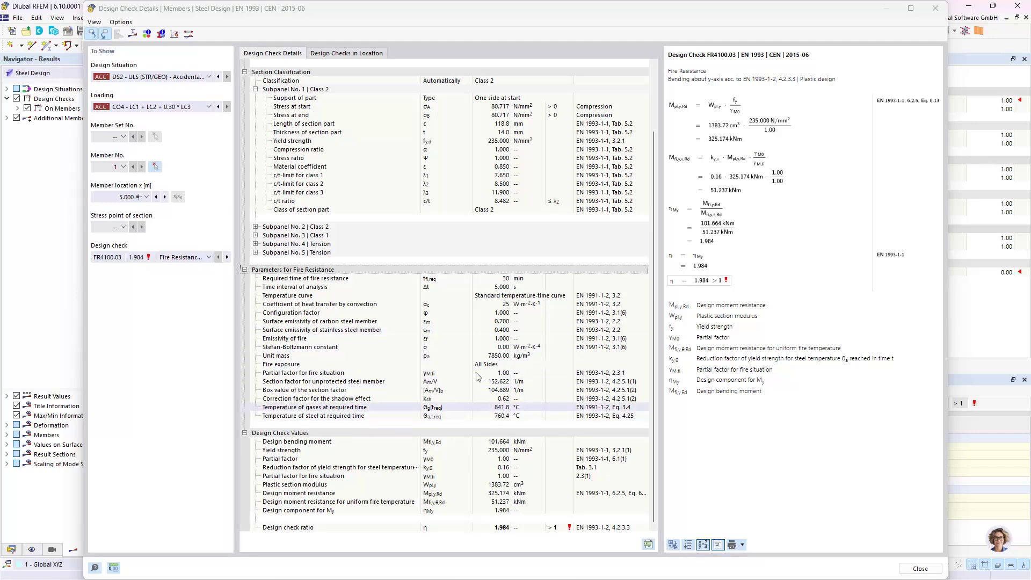
{"action": "left_click", "coordinate": [920, 568]}
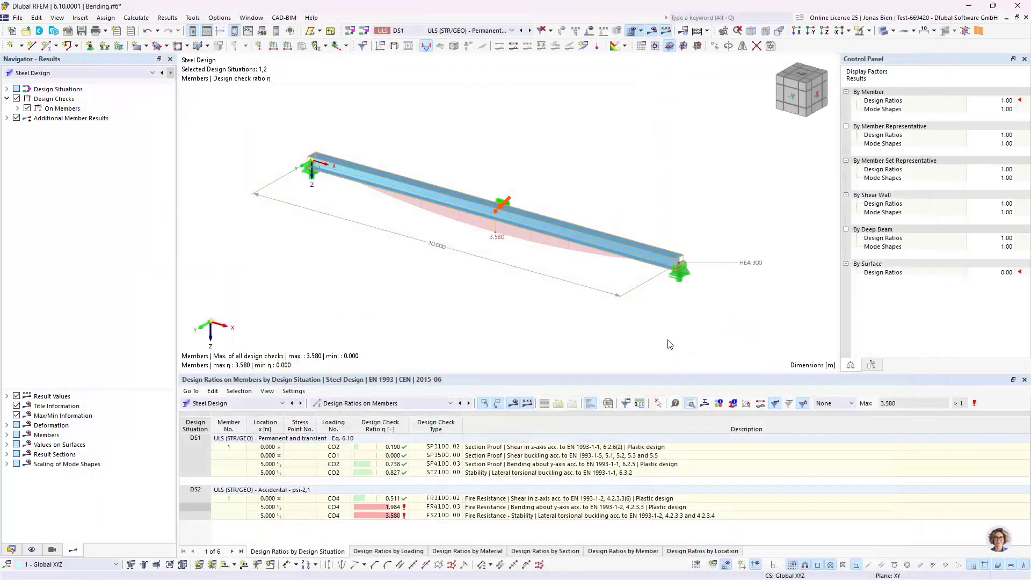
Open the DS2 fire resistance lateral torsional buckling check details and display the DS1 stability check ST2100 for comparison
{"action": "left_click", "coordinate": [507, 517]}
{"action": "double_click", "coordinate": [506, 517]}
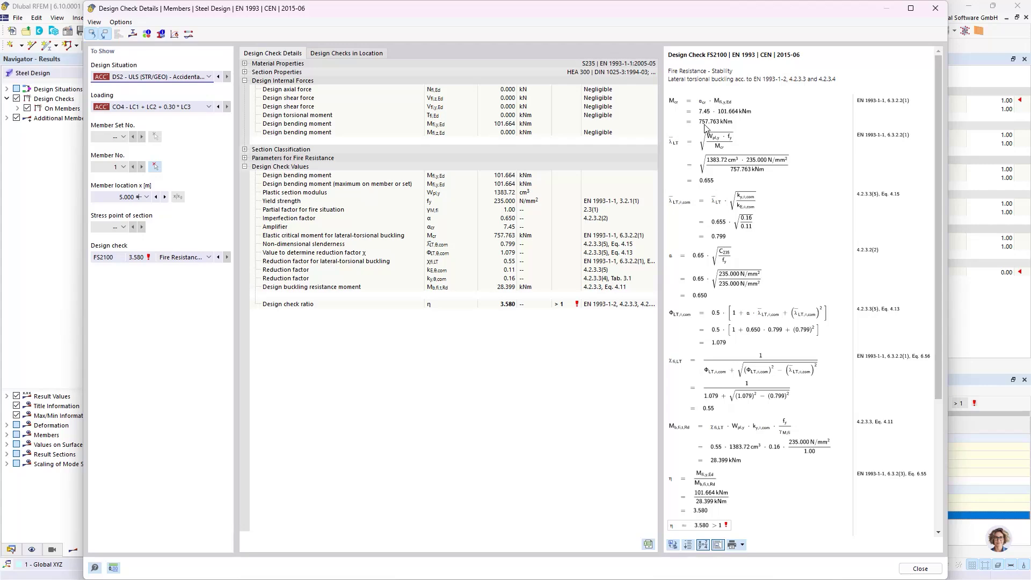
{"action": "left_click", "coordinate": [146, 78]}
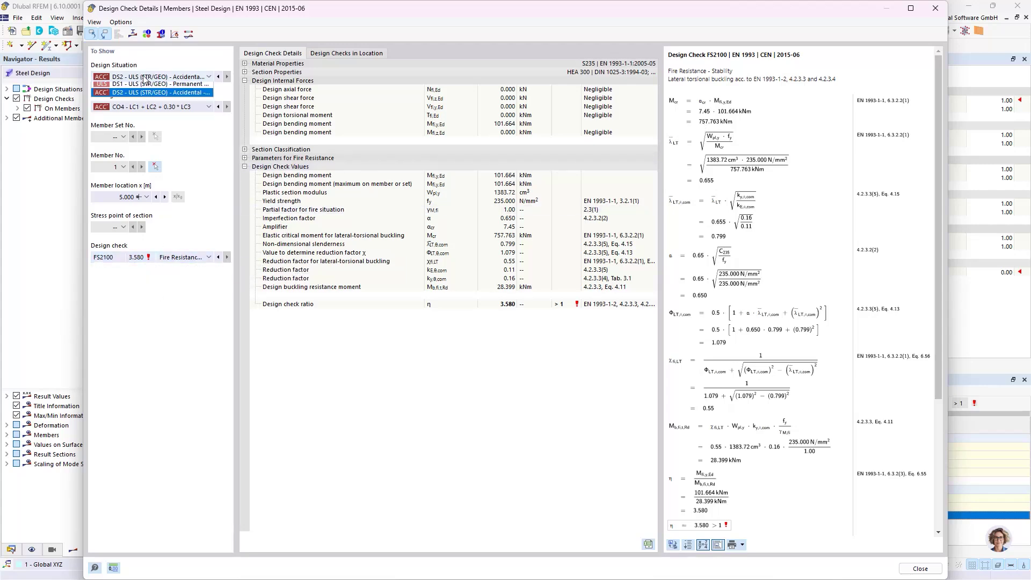
{"action": "left_click", "coordinate": [145, 84]}
{"action": "left_click", "coordinate": [150, 258]}
{"action": "left_click", "coordinate": [156, 278]}
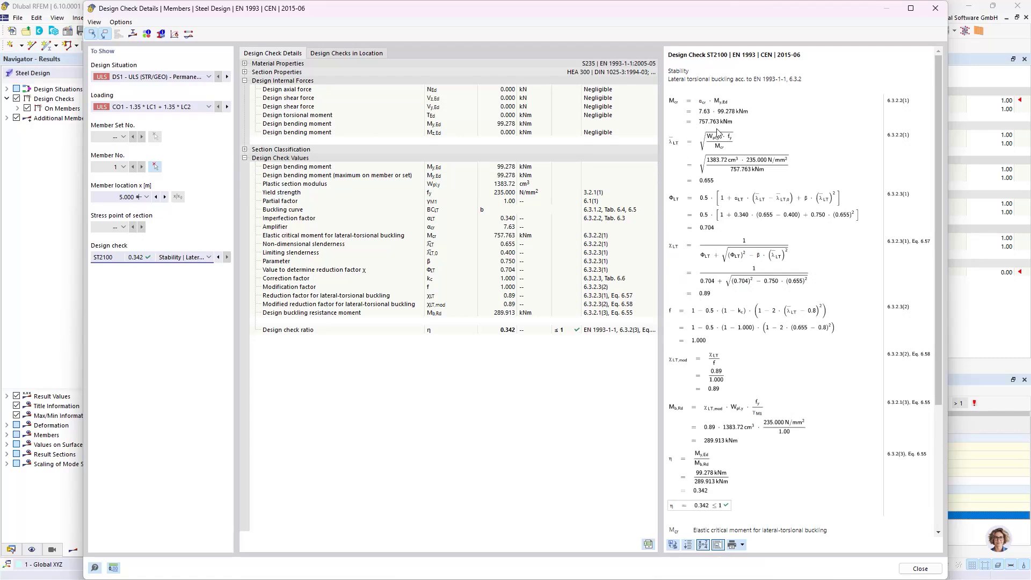
Return to the fire stability check FS2100 for DS2 and CO4, review its lateral torsional buckling formulas, and close the details
{"action": "left_click", "coordinate": [177, 78]}
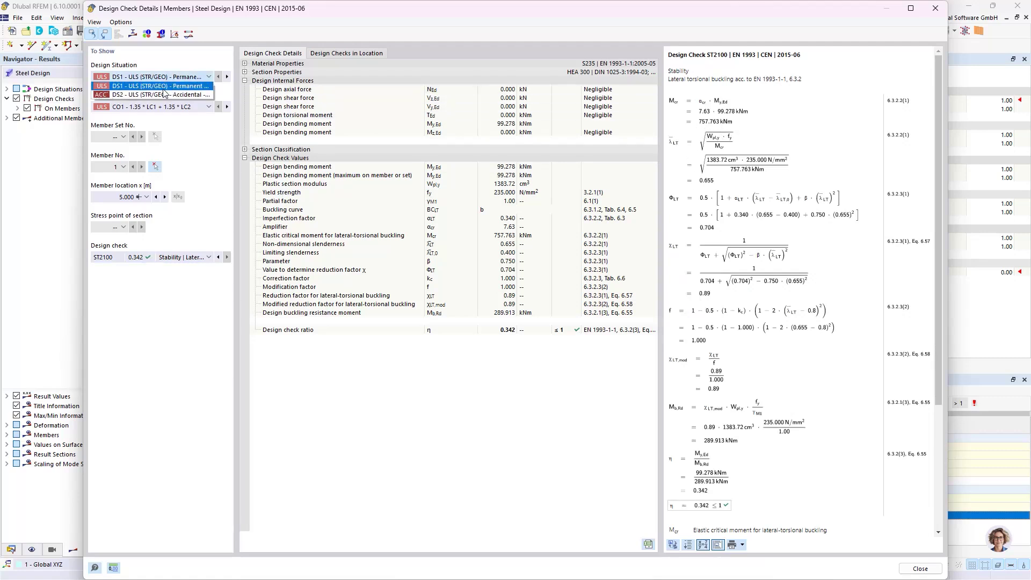
{"action": "left_click", "coordinate": [164, 94]}
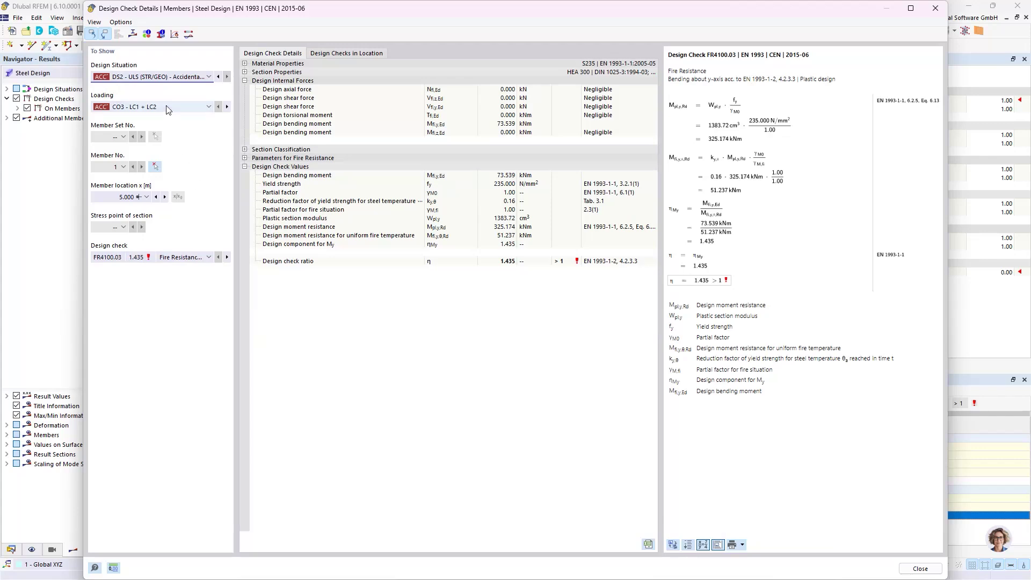
{"action": "left_click", "coordinate": [164, 108]}
{"action": "left_click", "coordinate": [146, 121]}
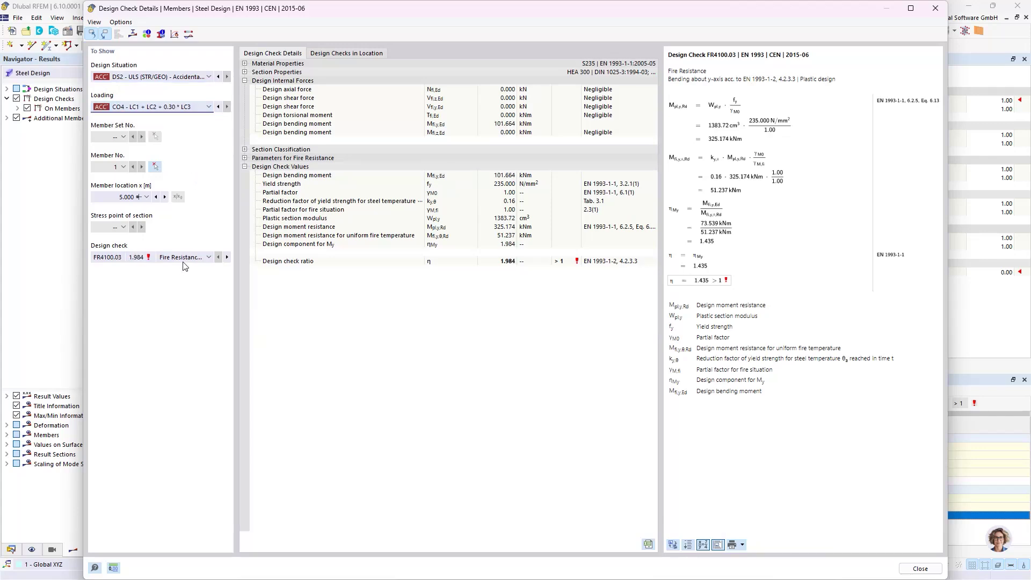
{"action": "left_click", "coordinate": [183, 258]}
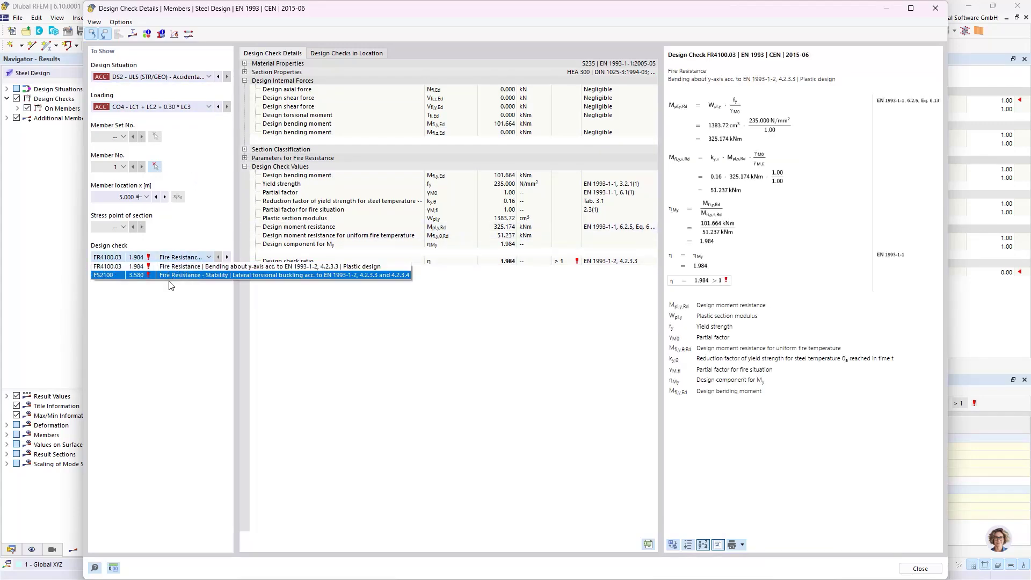
{"action": "left_click", "coordinate": [171, 275]}
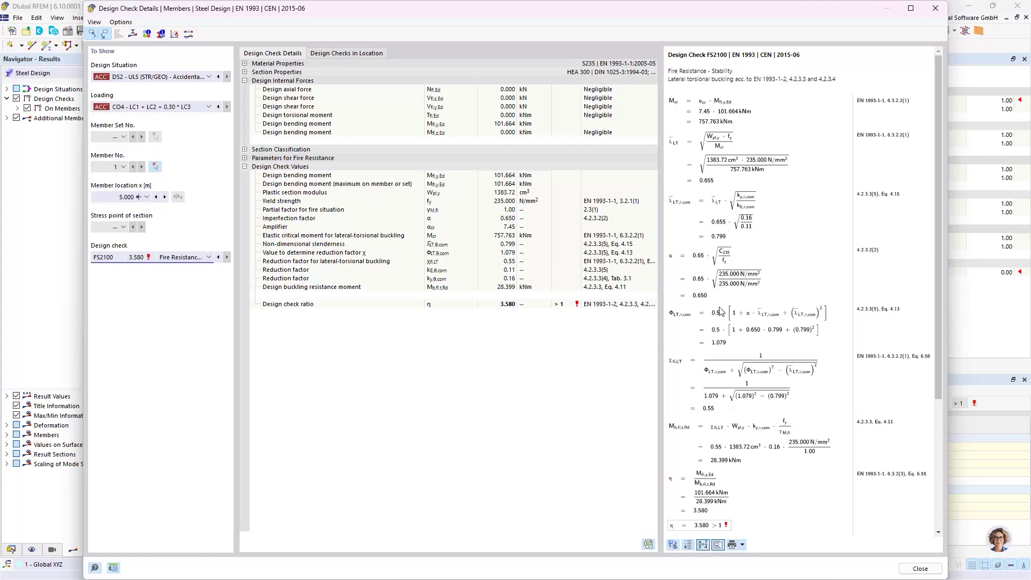
{"action": "scroll", "coordinate": [734, 317], "scroll_direction": "down", "scroll_amount": 1}
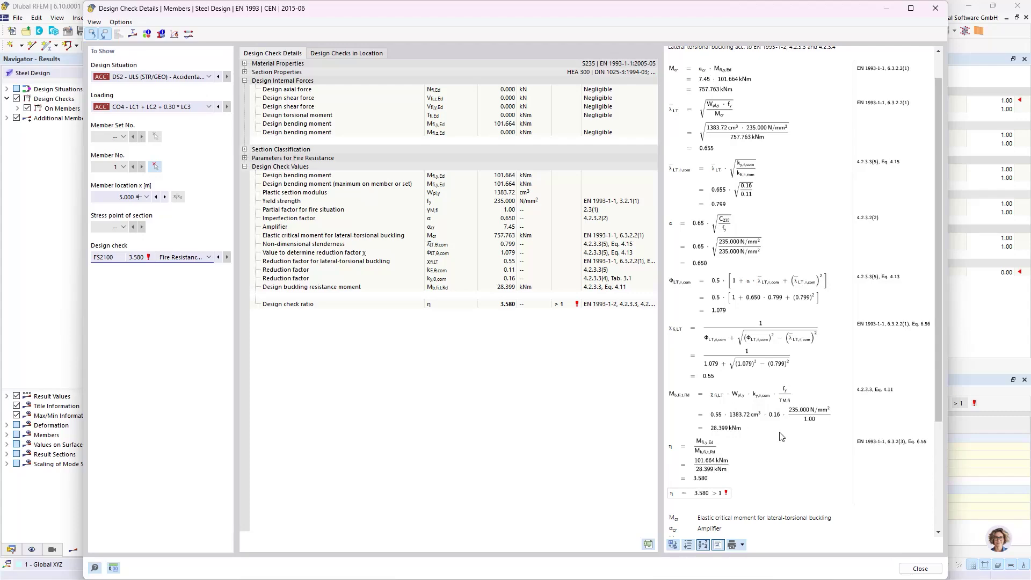
{"action": "left_click", "coordinate": [919, 569]}
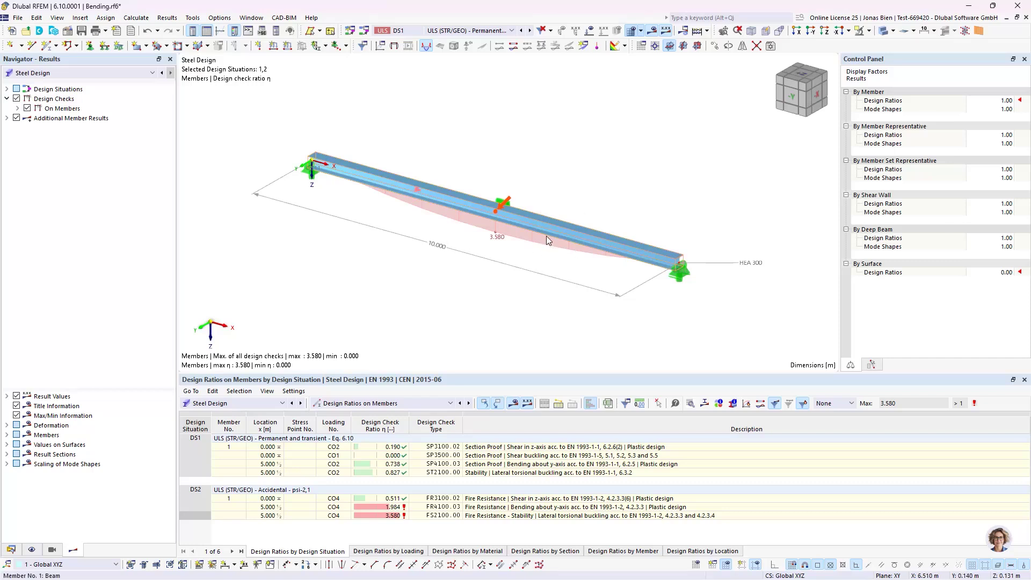
{"action": "mouse_move", "coordinate": [546, 236]}
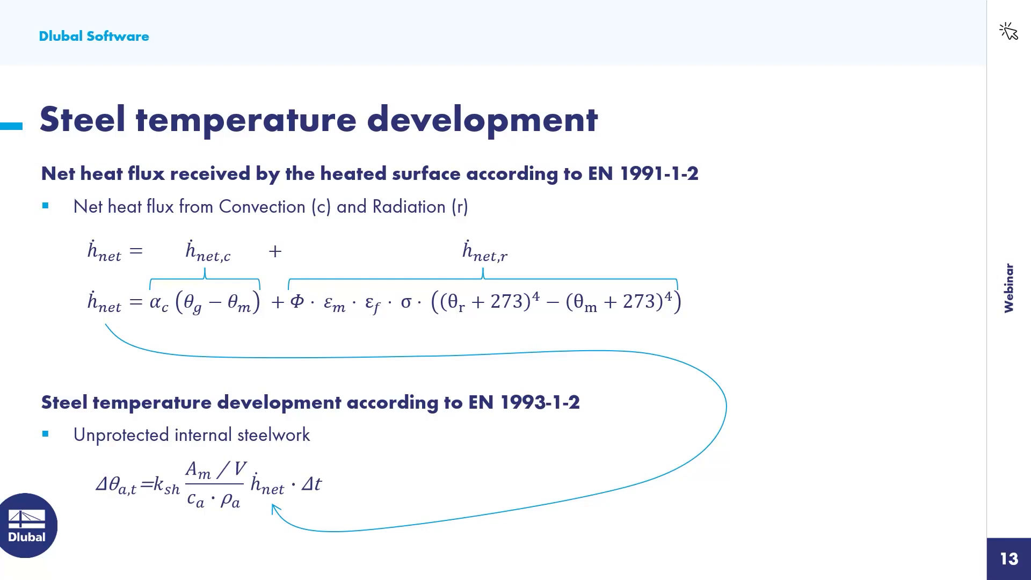
{"action": "key", "text": "Right"}
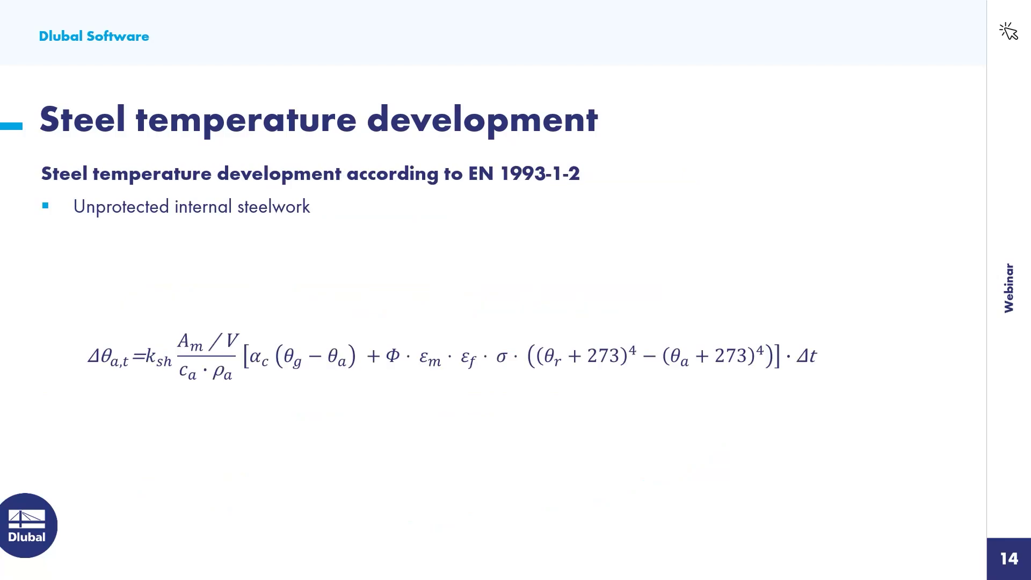
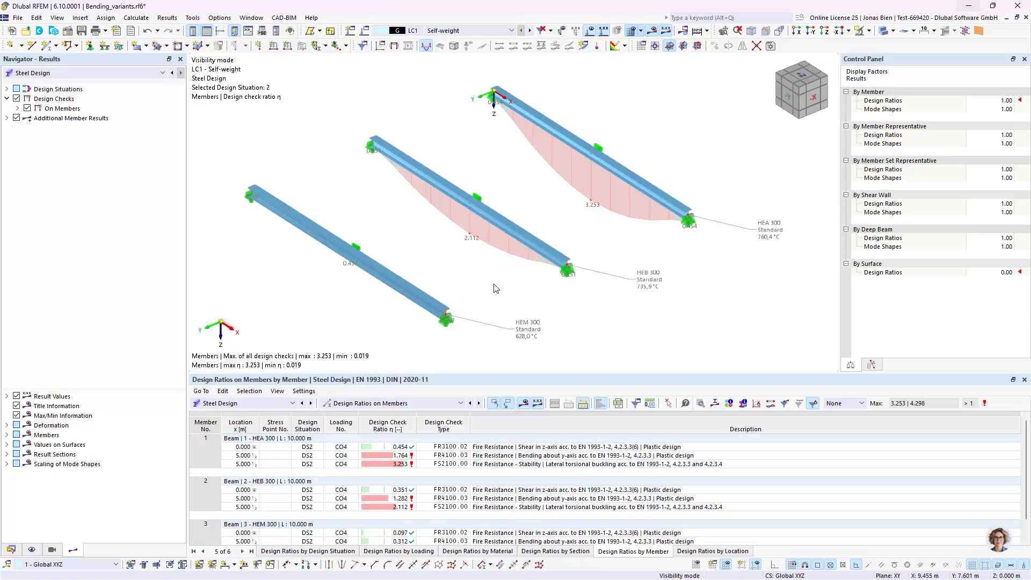
Open the temperature-time diagram of the HEA 300 beam and display the extreme values on its fire curves
{"action": "middle_click_drag", "start_coordinate": [545, 305], "coordinate": [559, 284], "text": "ctrl"}
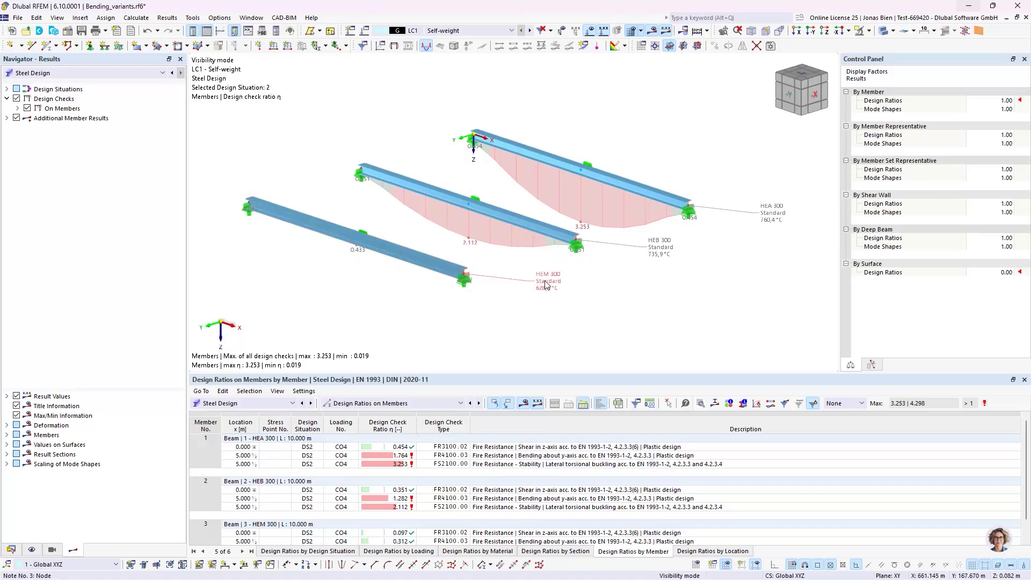
{"action": "middle_click_drag", "start_coordinate": [609, 285], "coordinate": [613, 285]}
{"action": "left_click_drag", "start_coordinate": [528, 373], "coordinate": [528, 359]}
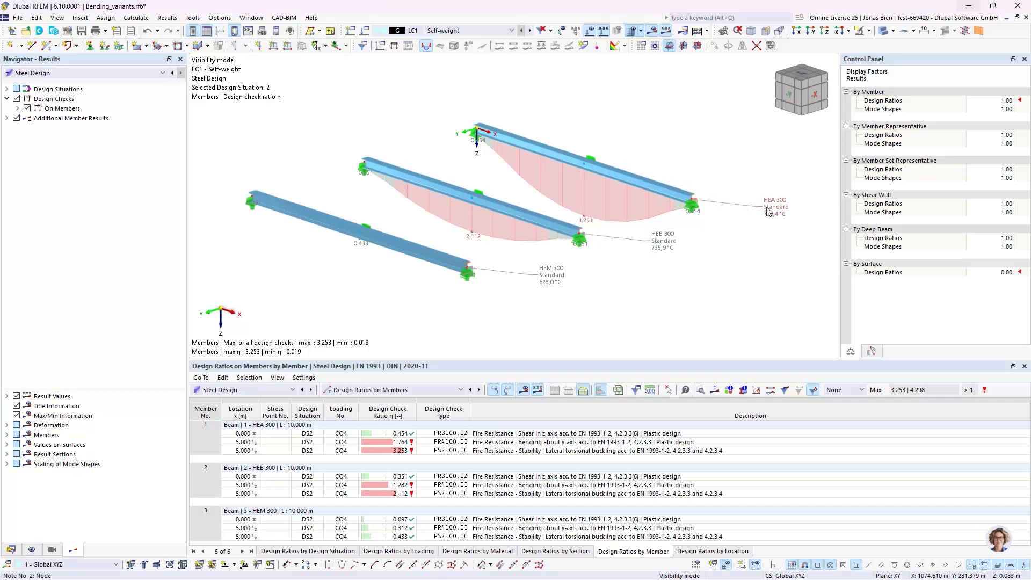
{"action": "left_click", "coordinate": [659, 186]}
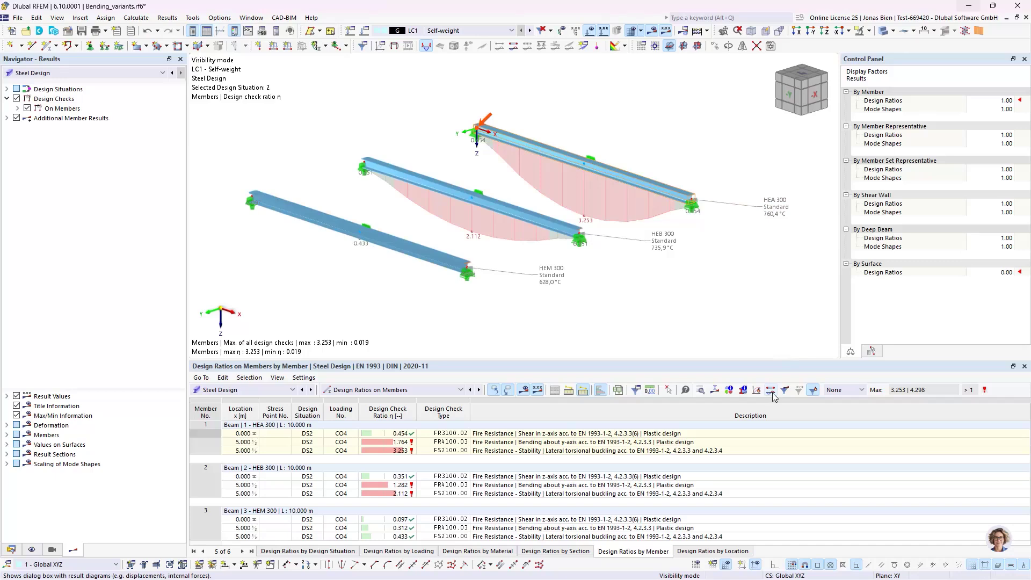
{"action": "left_click", "coordinate": [770, 391]}
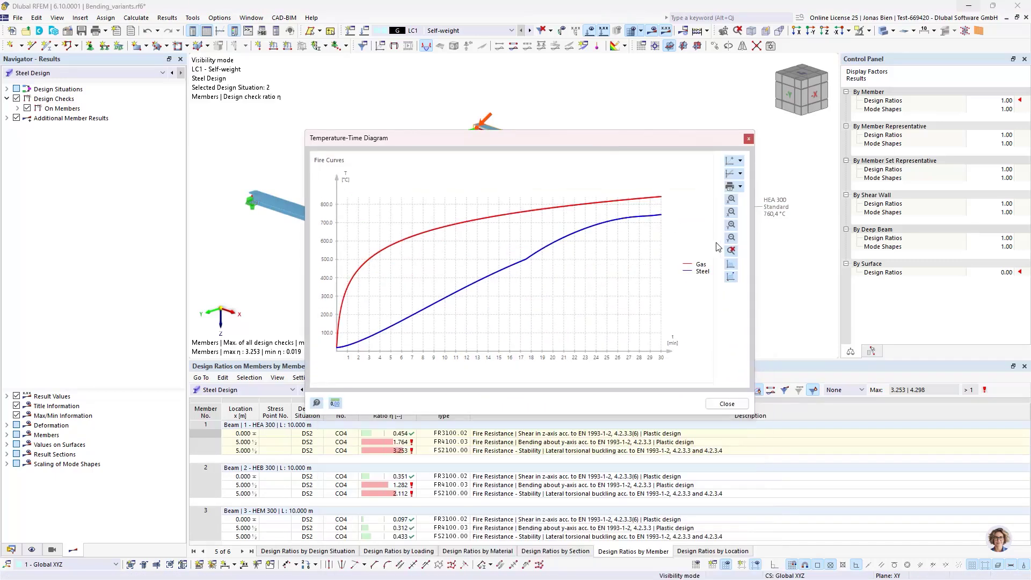
{"action": "left_click", "coordinate": [731, 276]}
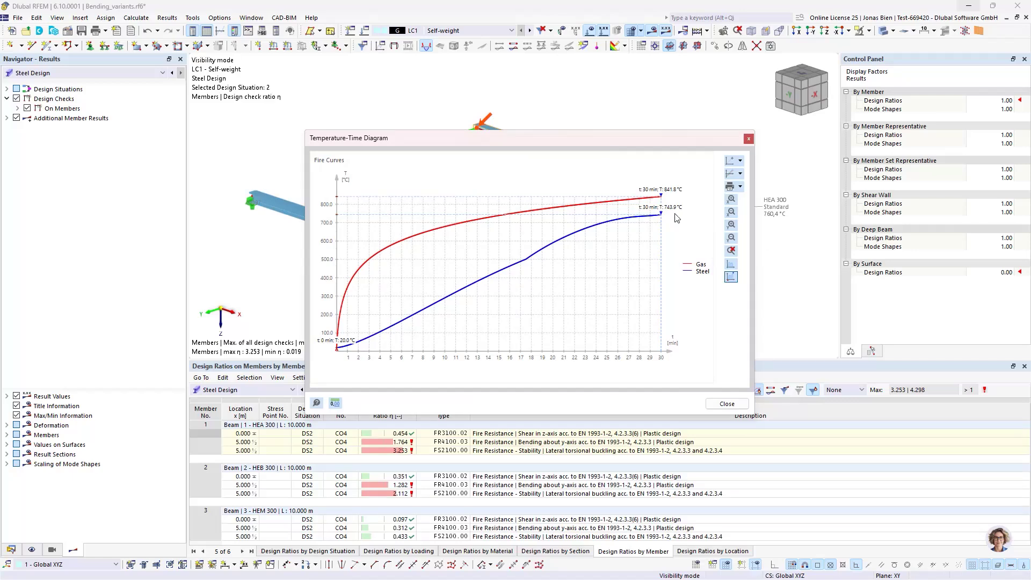
Compare the fire curves of the HEB 300 and HEM 300 beams in the temperature-time diagram and close it
{"action": "left_click_drag", "start_coordinate": [678, 143], "coordinate": [647, 269]}
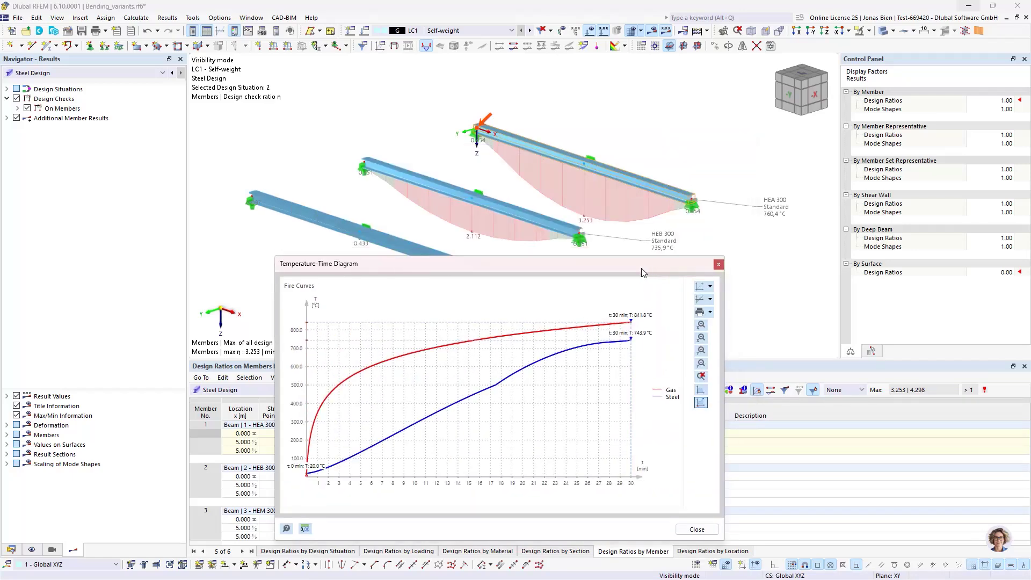
{"action": "left_click", "coordinate": [534, 219]}
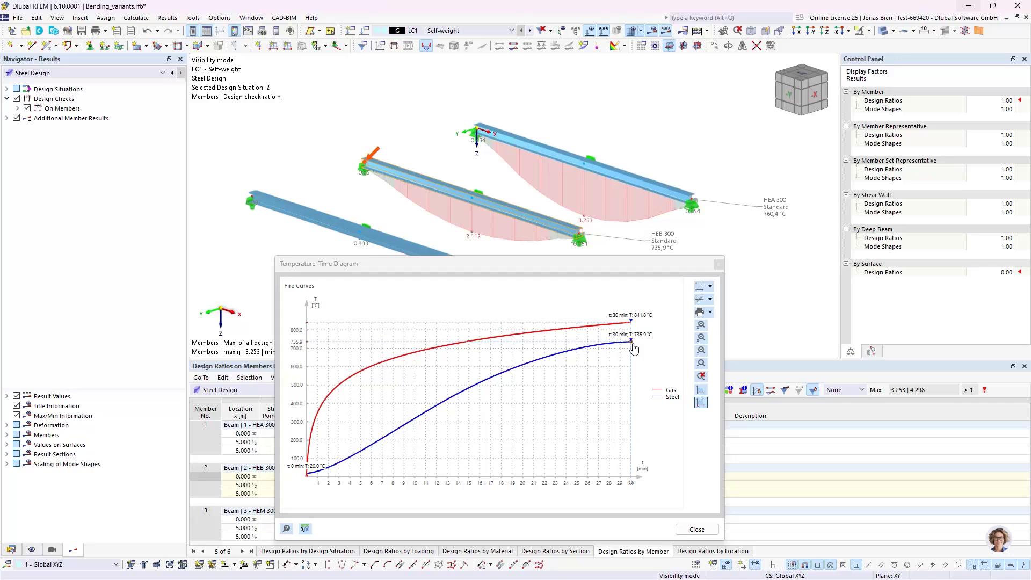
{"action": "left_click", "coordinate": [414, 247]}
{"action": "left_click_drag", "start_coordinate": [472, 266], "coordinate": [230, 137]}
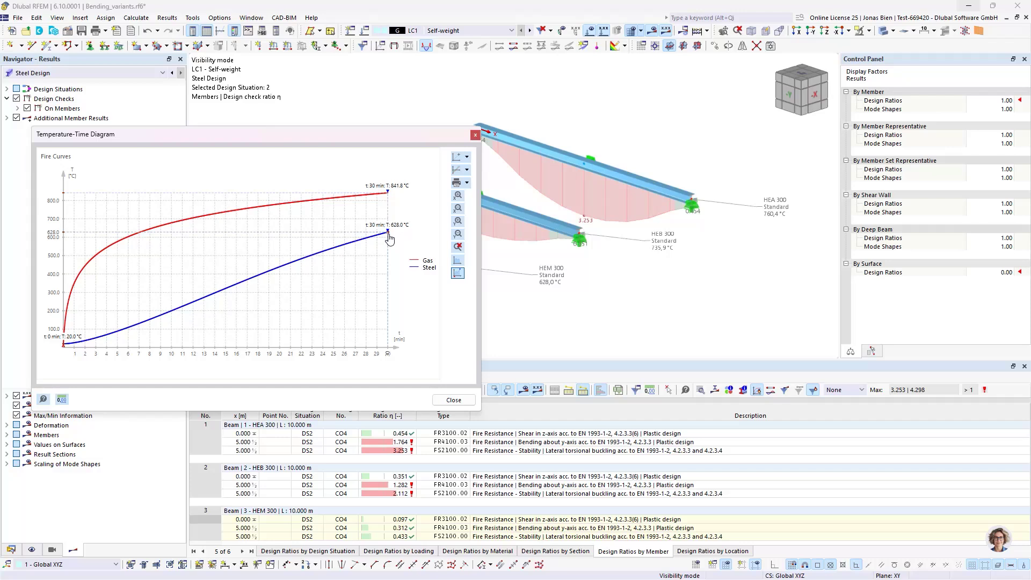
{"action": "left_click", "coordinate": [474, 135]}
Compare the fire resistance parameters, especially section factor and steel temperature, in the FS2100 check details of members 1, 2 and 3, and close the details
{"action": "left_click", "coordinate": [519, 451]}
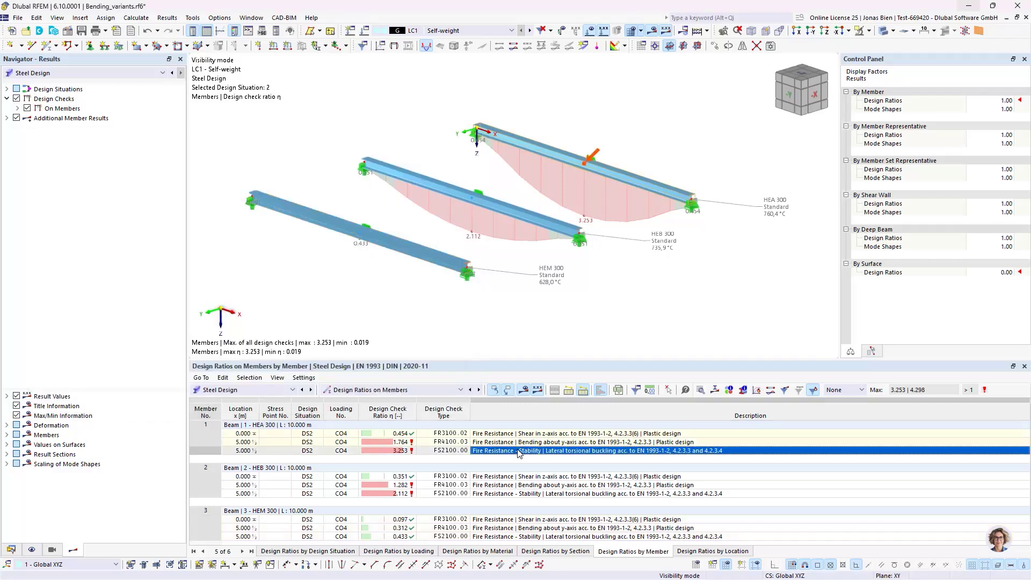
{"action": "double_click", "coordinate": [516, 451]}
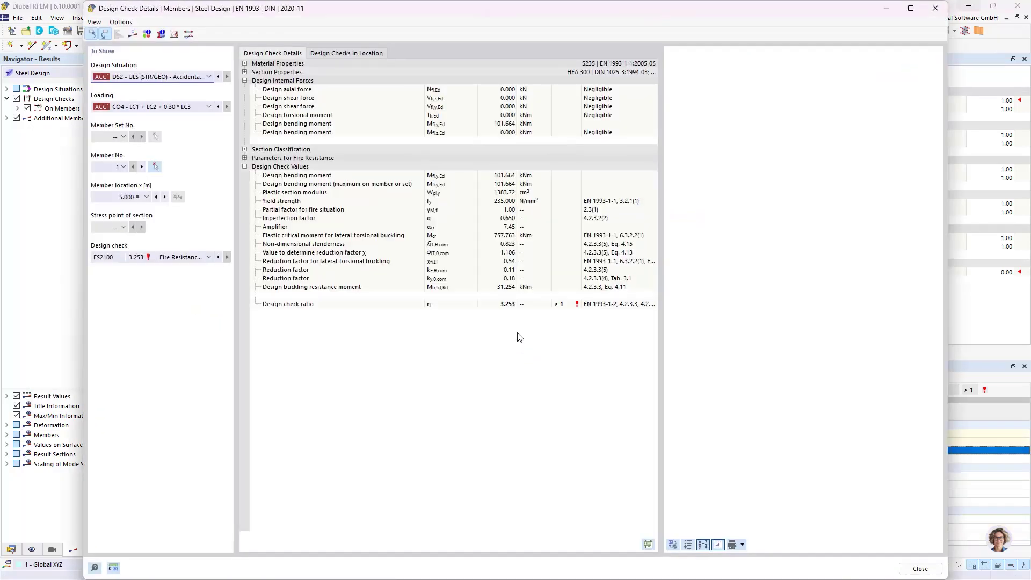
{"action": "left_click", "coordinate": [244, 158]}
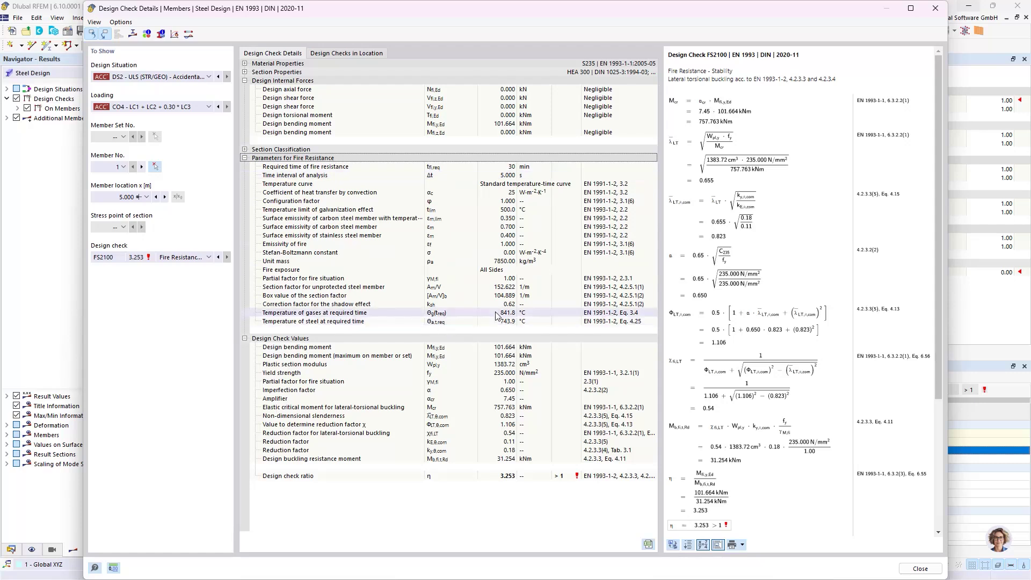
{"action": "left_click", "coordinate": [419, 287]}
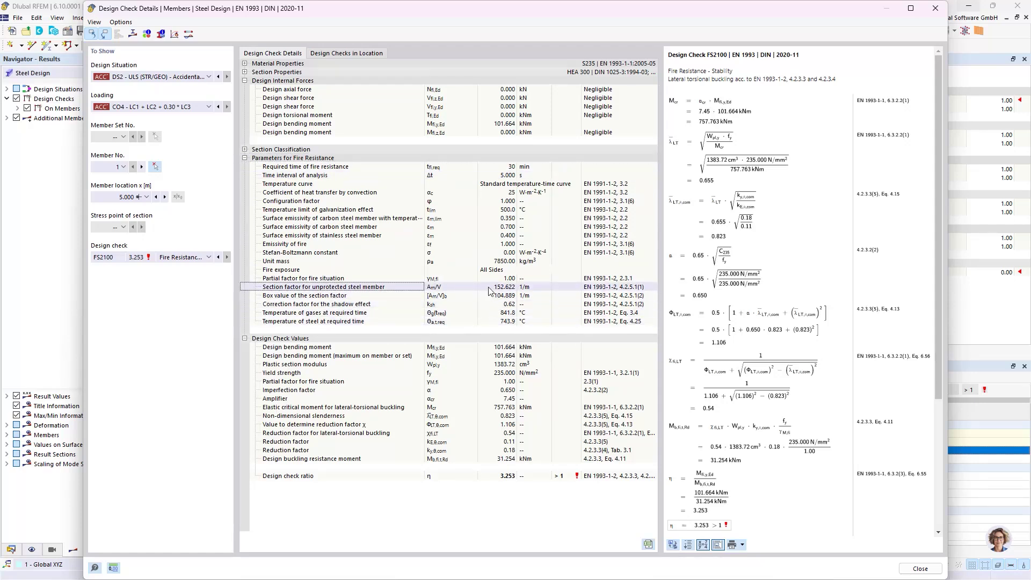
{"action": "left_click", "coordinate": [142, 166]}
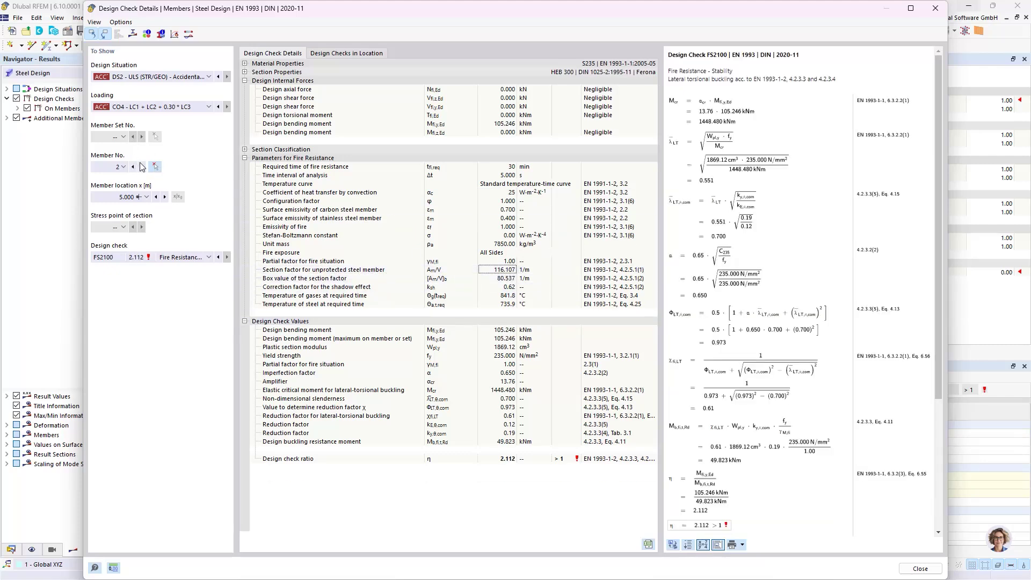
{"action": "left_click", "coordinate": [142, 167]}
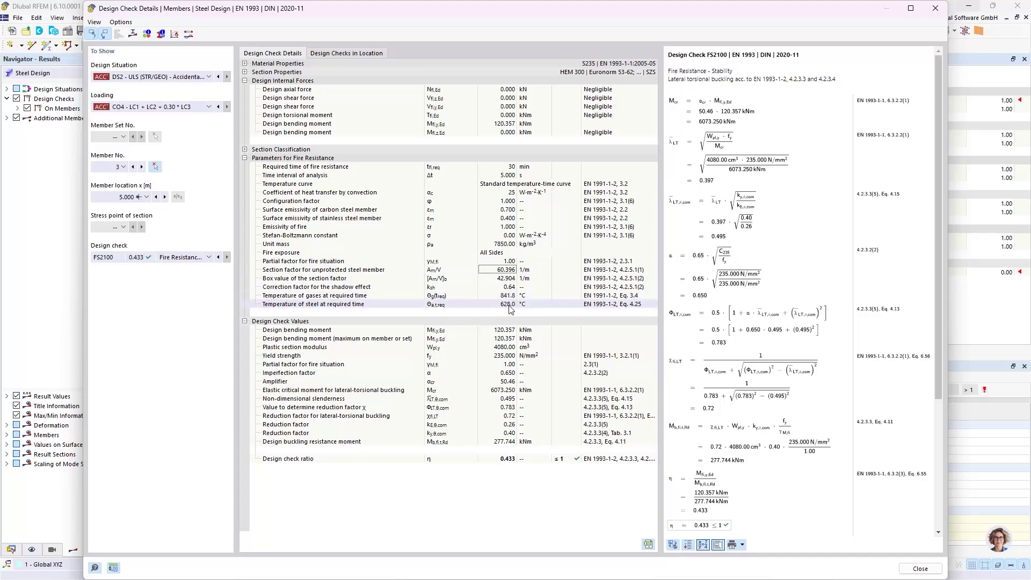
{"action": "left_click", "coordinate": [359, 289]}
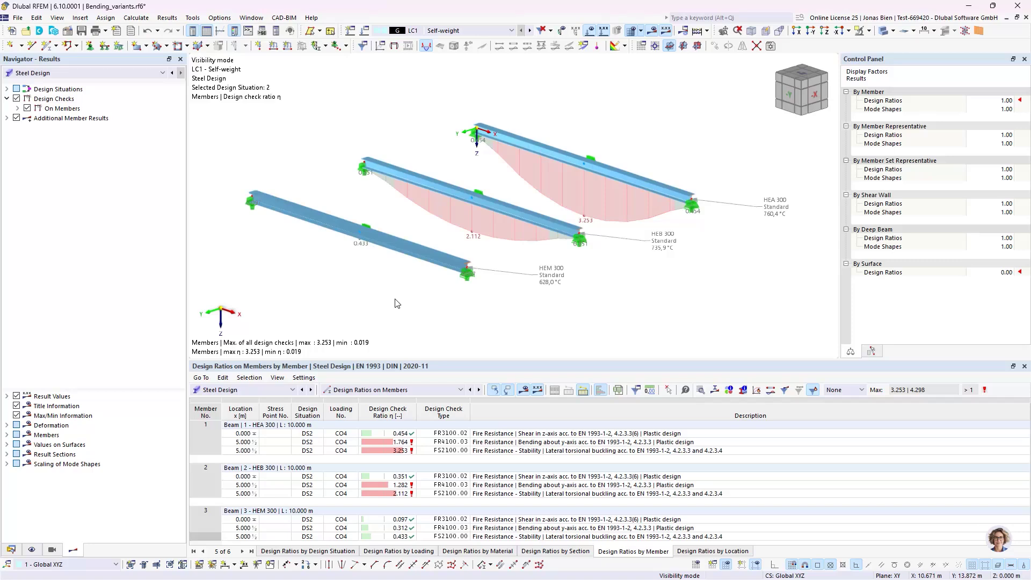
Show object selection OS2 in the model to add the HEB 300 beam with 3-side exposure to the view
{"action": "left_click", "coordinate": [52, 549]}
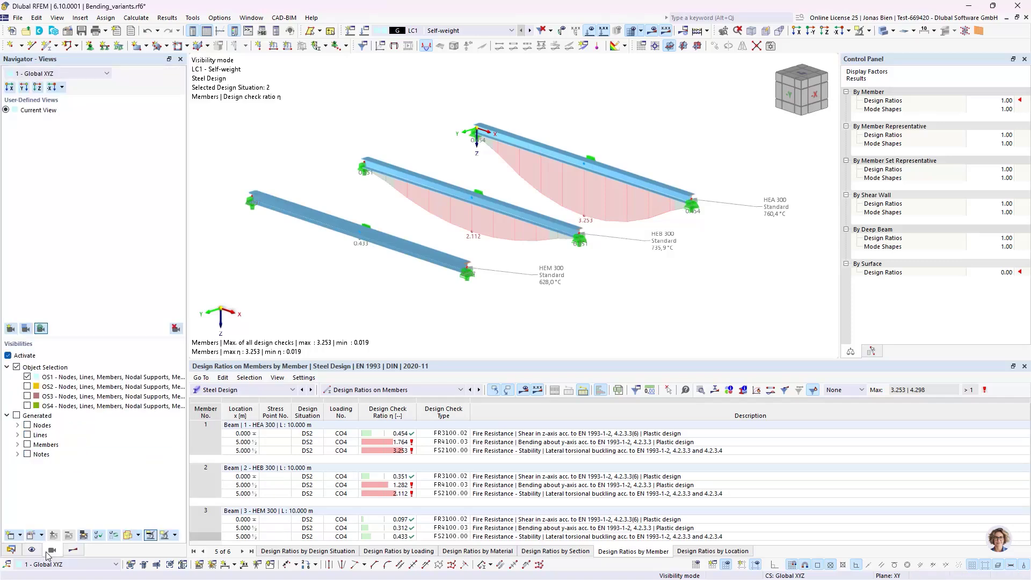
{"action": "left_click", "coordinate": [27, 386]}
{"action": "scroll", "coordinate": [514, 269], "scroll_direction": "down", "scroll_amount": 1}
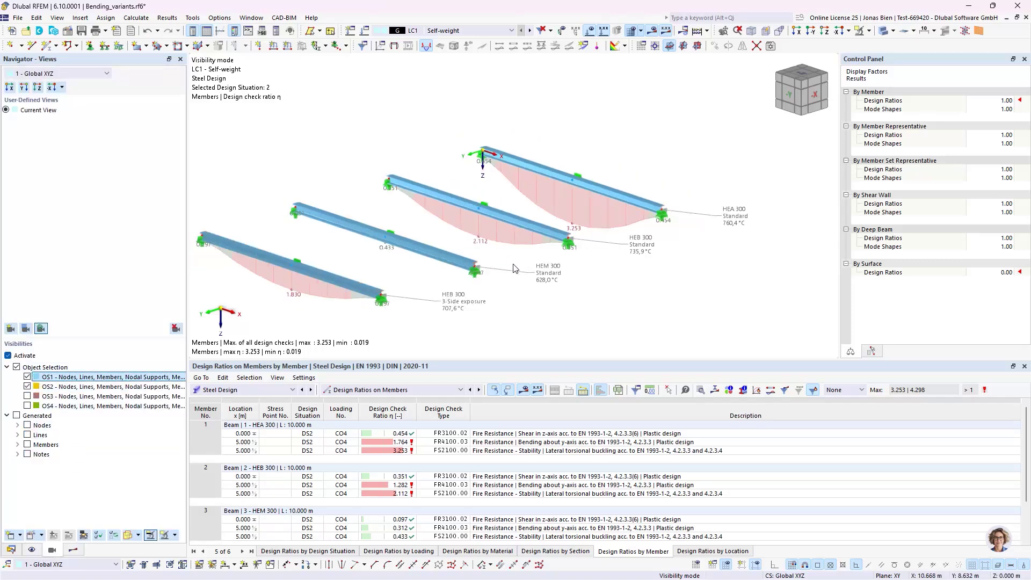
{"action": "scroll", "coordinate": [514, 269], "scroll_direction": "down", "scroll_amount": 2}
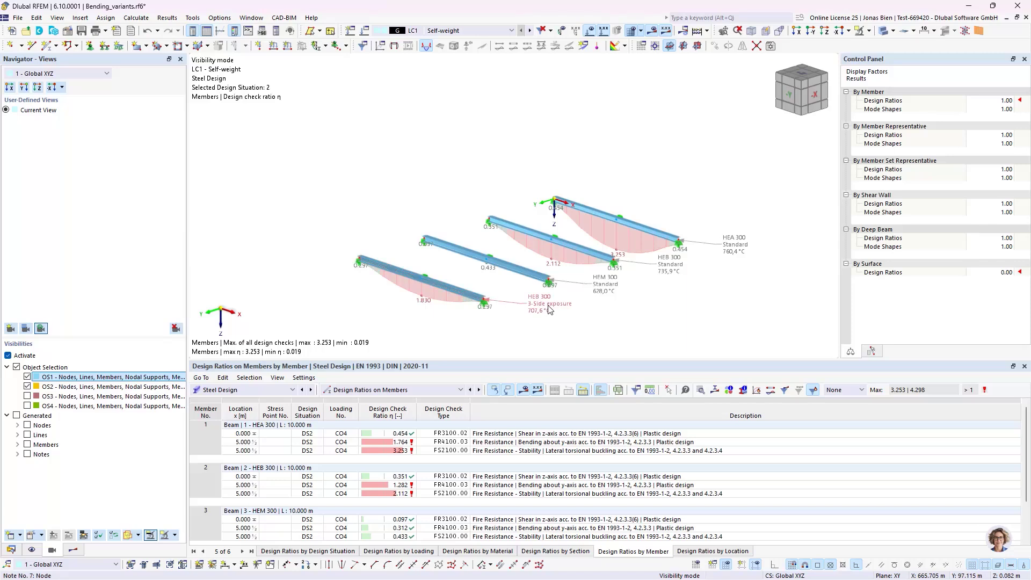
Inspect the 3 Side exposure fire resistance configuration of the newly shown HEB 300 beam, member 4, and its temperature-time diagram, and close both
{"action": "double_click", "coordinate": [468, 297]}
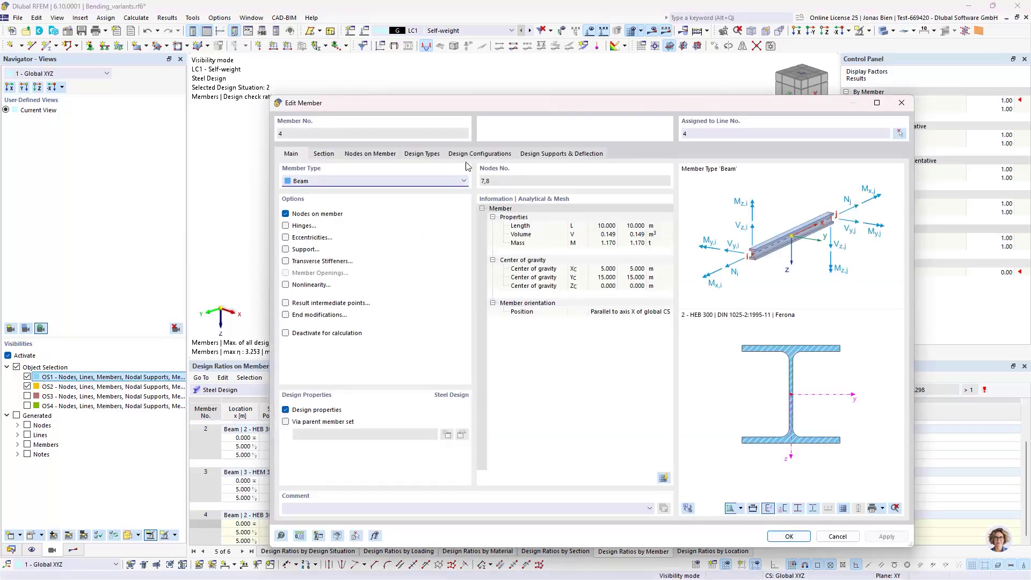
{"action": "left_click", "coordinate": [425, 154]}
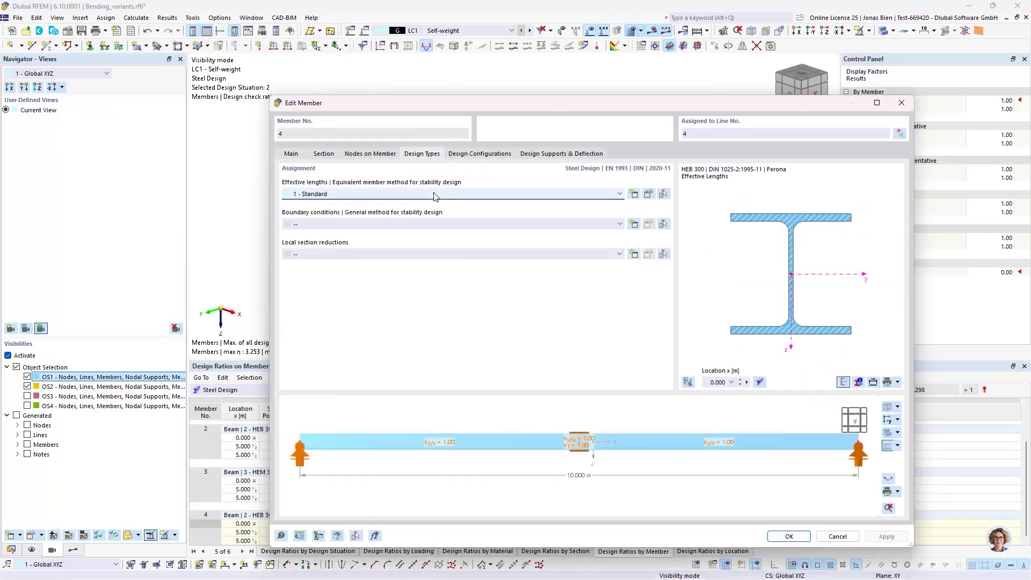
{"action": "left_click", "coordinate": [466, 154]}
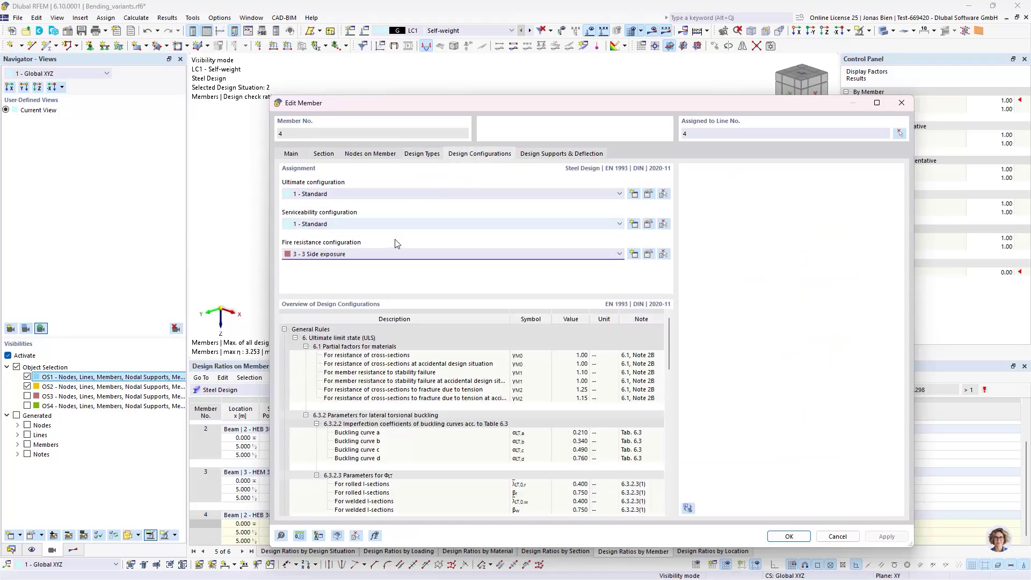
{"action": "left_click", "coordinate": [664, 254]}
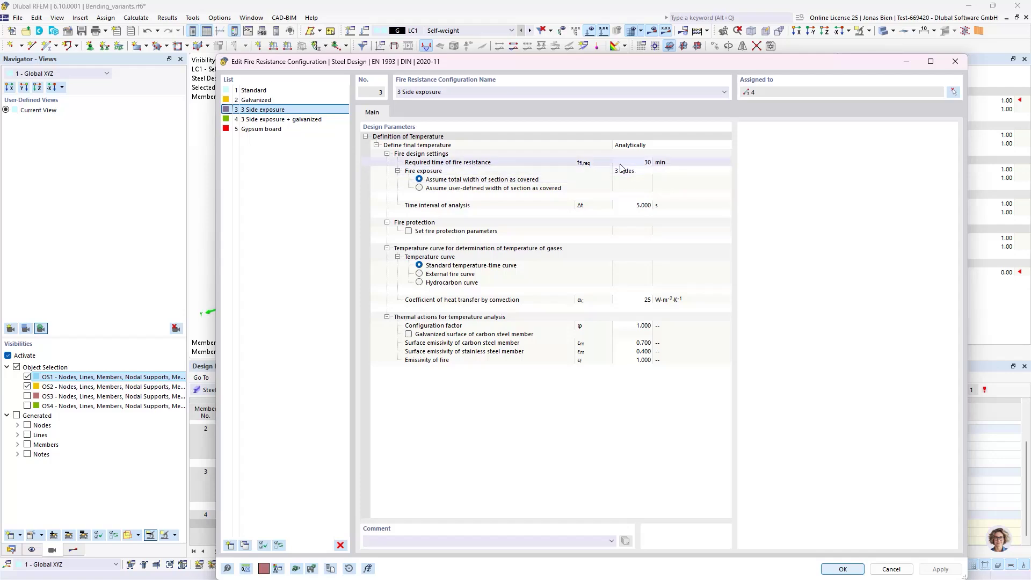
{"action": "left_click", "coordinate": [956, 61]}
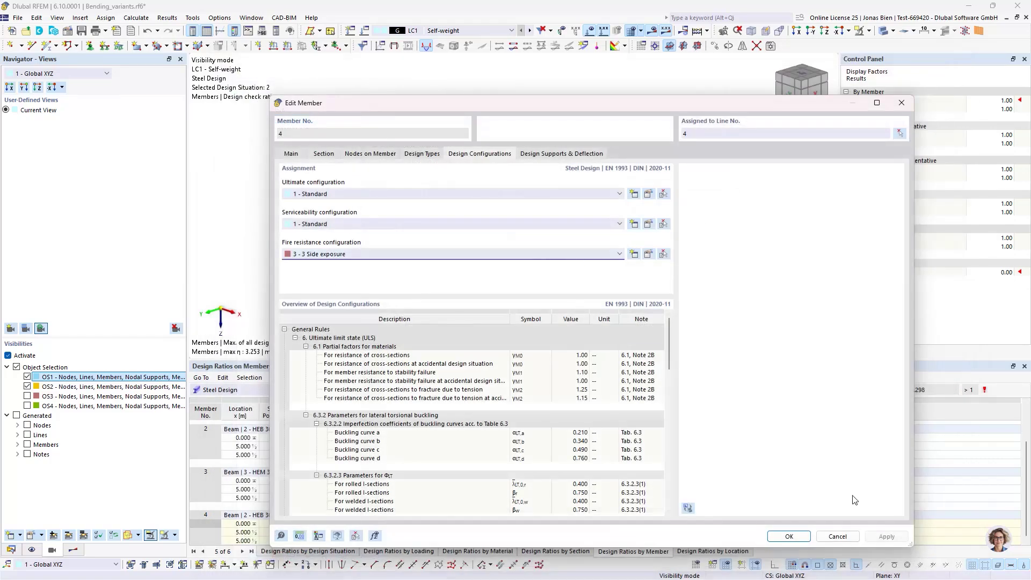
{"action": "left_click", "coordinate": [841, 535]}
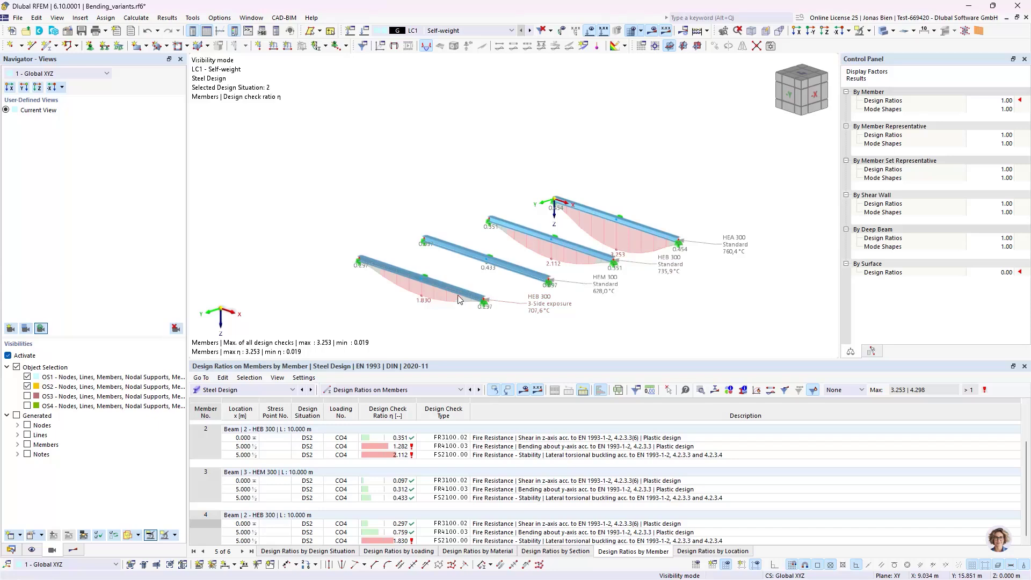
{"action": "left_click", "coordinate": [757, 390]}
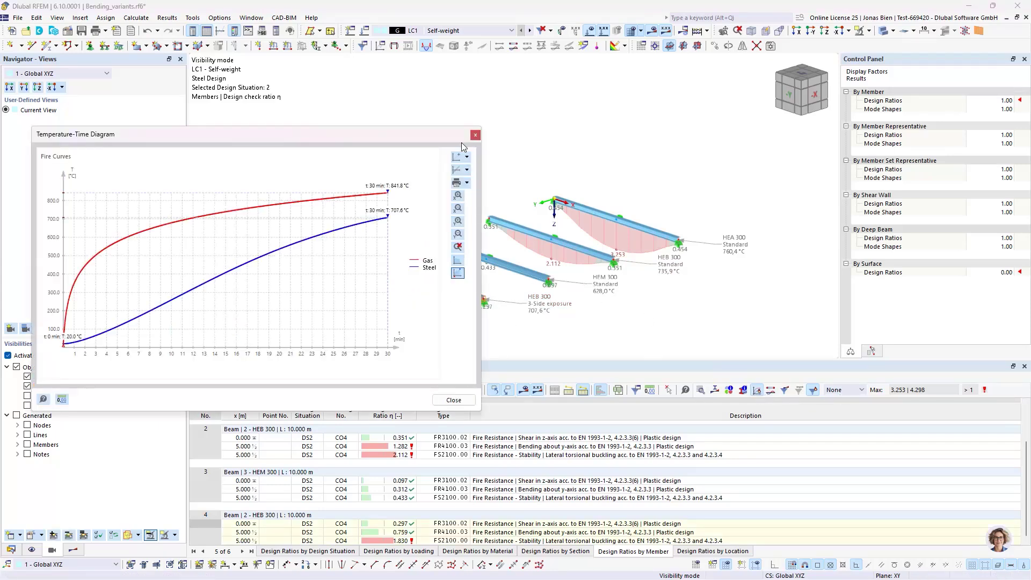
{"action": "left_click", "coordinate": [475, 135]}
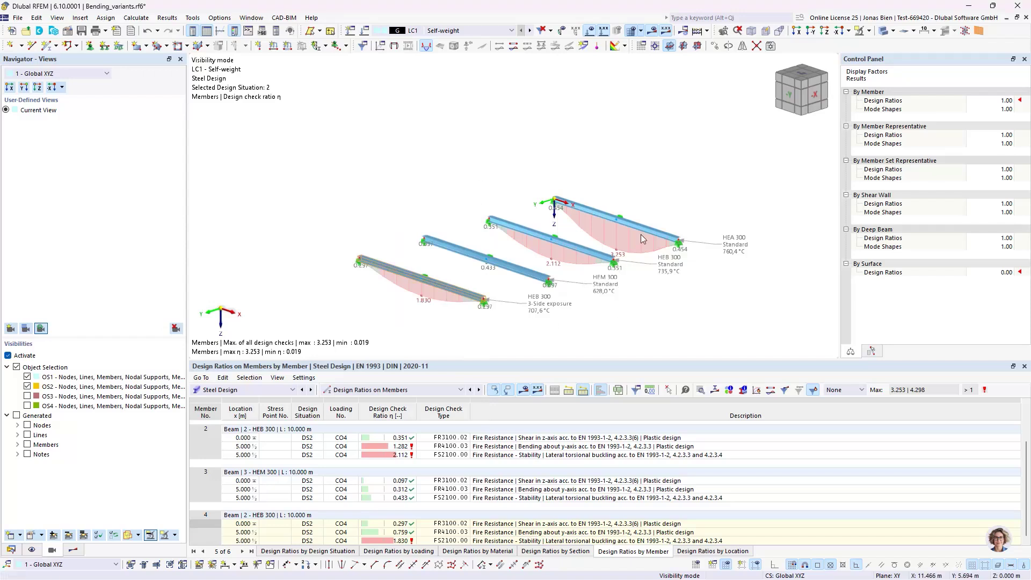
Show object selection OS3 with the RHS 300 x 200 x 9 beam and view that member's properties without changing them
{"action": "middle_click_drag", "start_coordinate": [639, 189], "coordinate": [690, 164]}
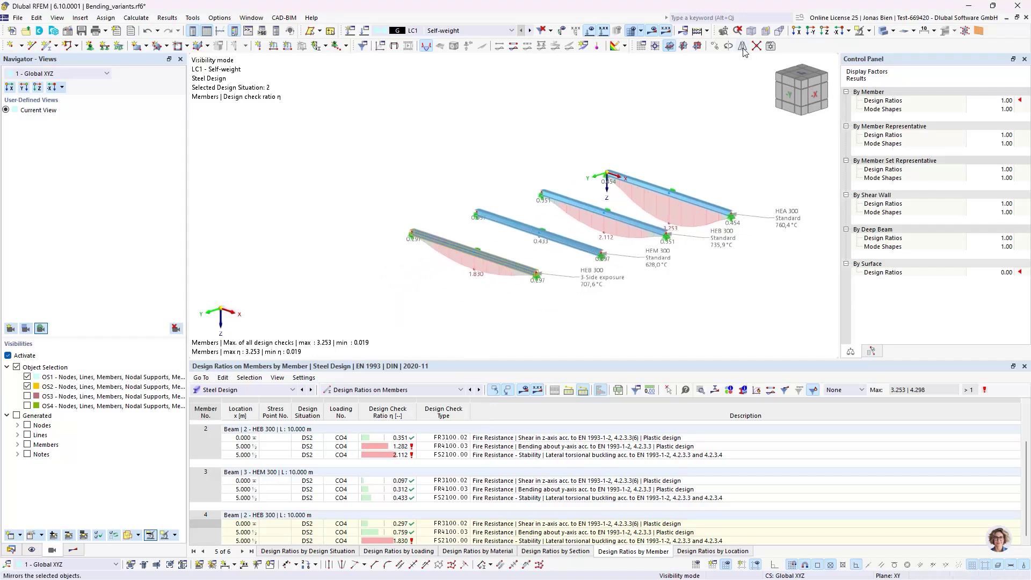
{"action": "left_click", "coordinate": [27, 396]}
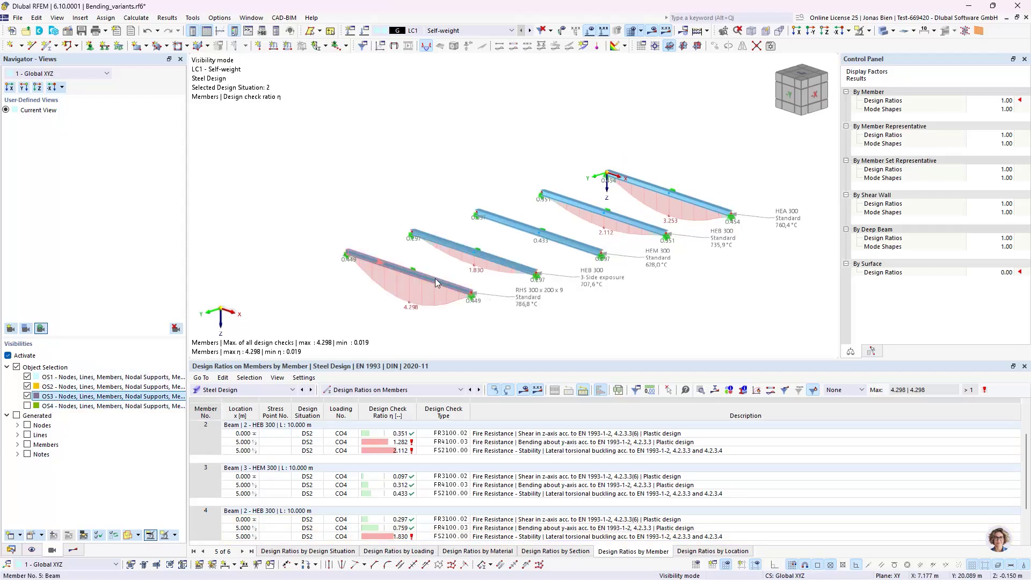
{"action": "scroll", "coordinate": [439, 279], "scroll_direction": "up", "scroll_amount": 3}
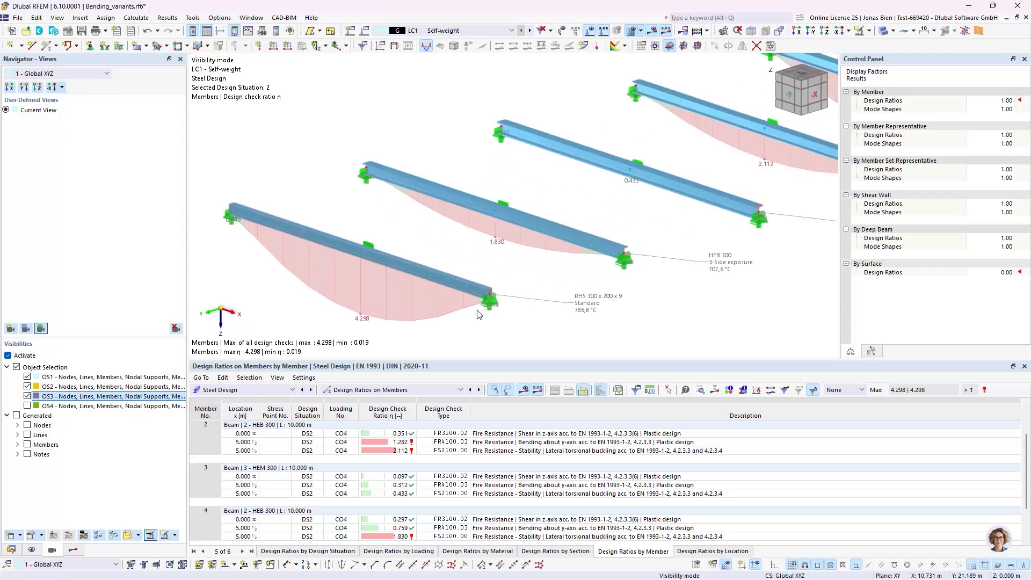
{"action": "scroll", "coordinate": [460, 286], "scroll_direction": "up", "scroll_amount": 2}
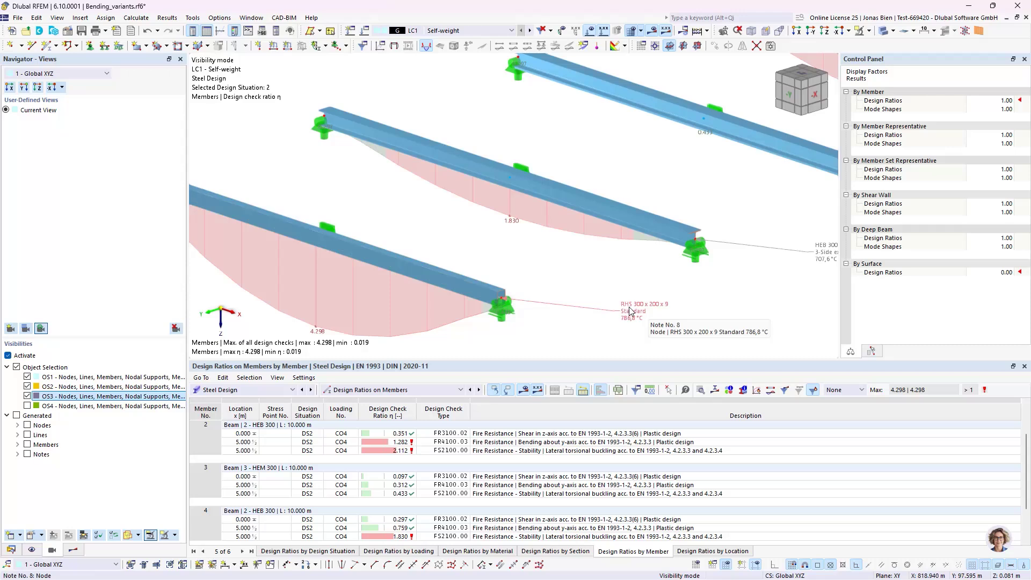
{"action": "scroll", "coordinate": [645, 306], "scroll_direction": "down", "scroll_amount": 3}
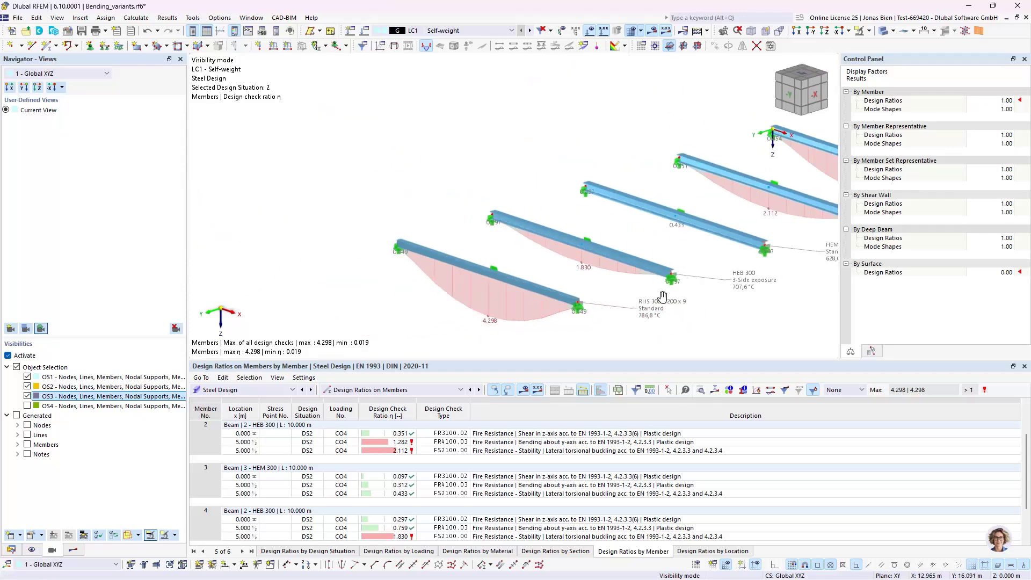
{"action": "middle_click_drag", "start_coordinate": [662, 297], "coordinate": [579, 298]}
{"action": "scroll", "coordinate": [736, 266], "scroll_direction": "down", "scroll_amount": 1}
{"action": "middle_click_drag", "start_coordinate": [736, 276], "coordinate": [666, 283]}
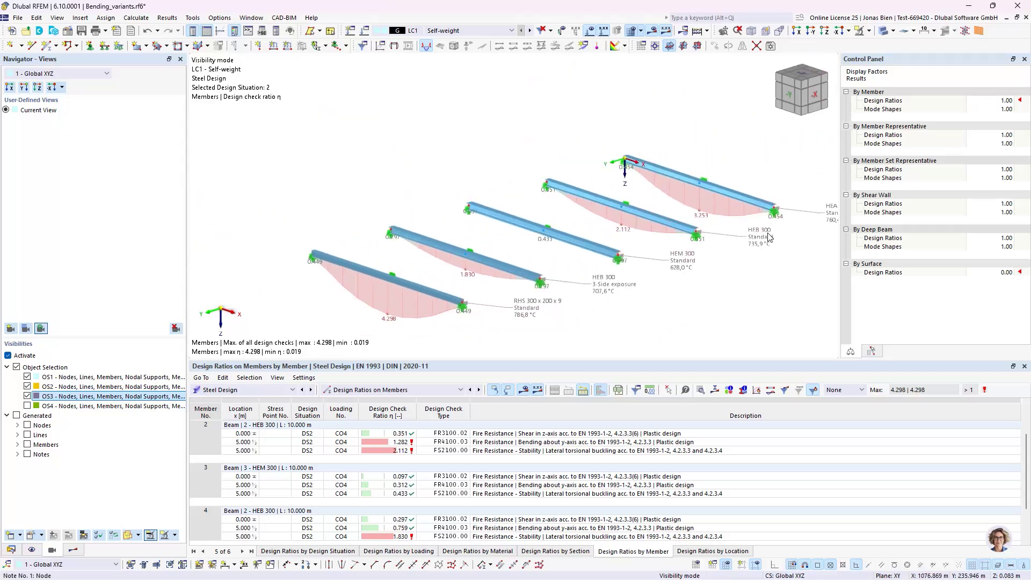
{"action": "double_click", "coordinate": [428, 293]}
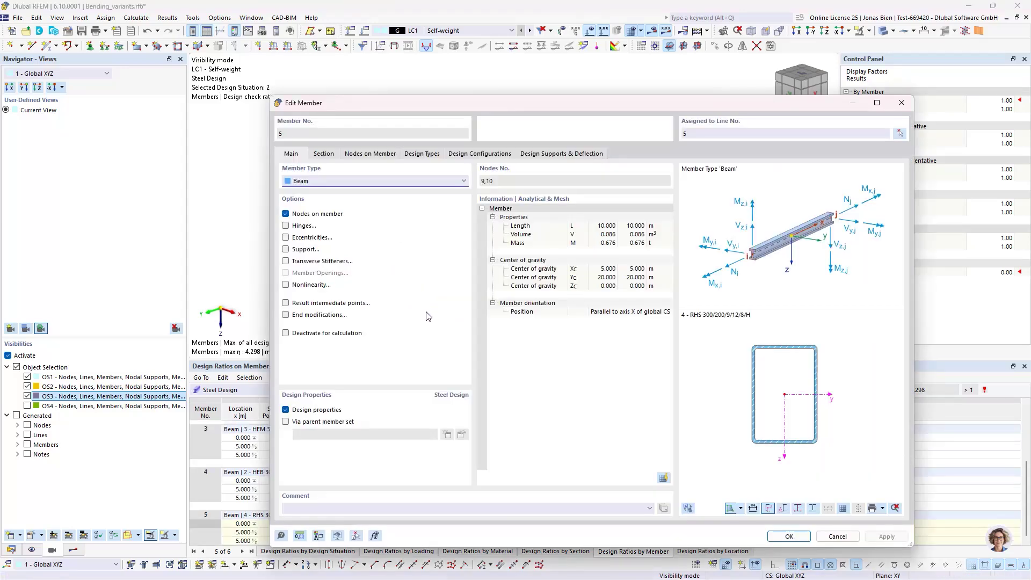
{"action": "left_click", "coordinate": [901, 103]}
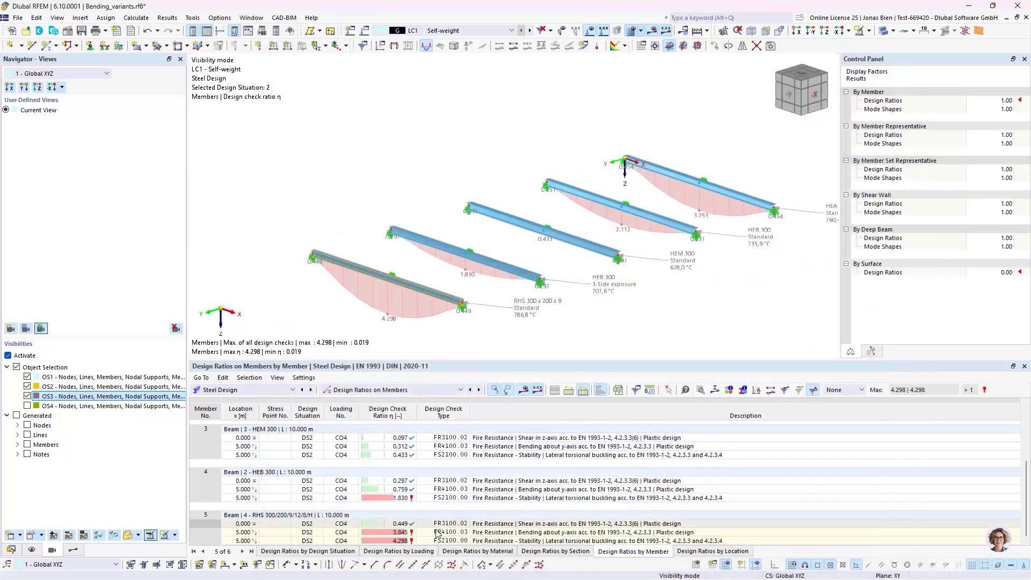
Examine the fire resistance parameters in the FR4100.03 check details of member 5, especially the shadow effect correction factor, and close the details
{"action": "left_click", "coordinate": [482, 533]}
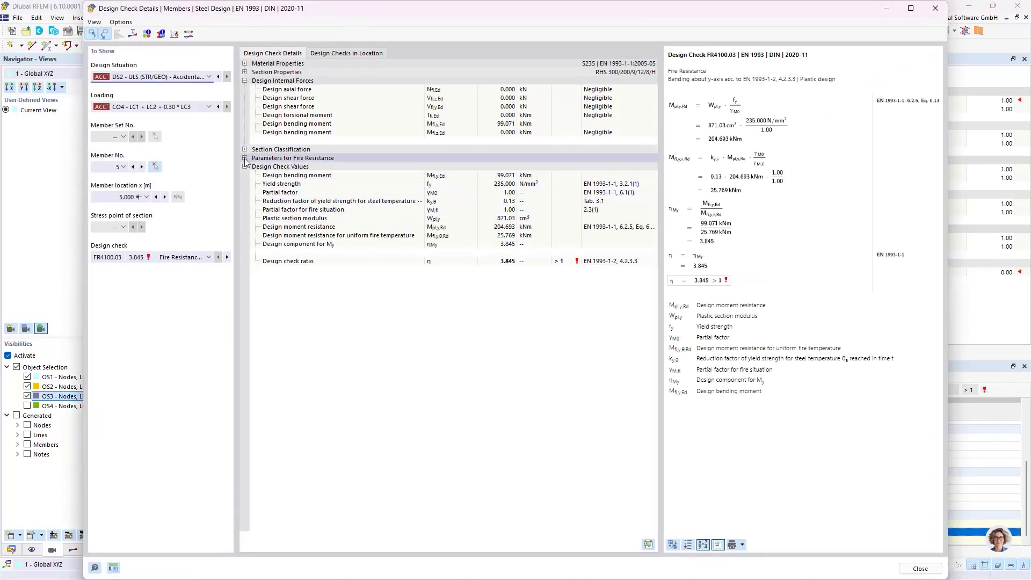
{"action": "left_click", "coordinate": [245, 158]}
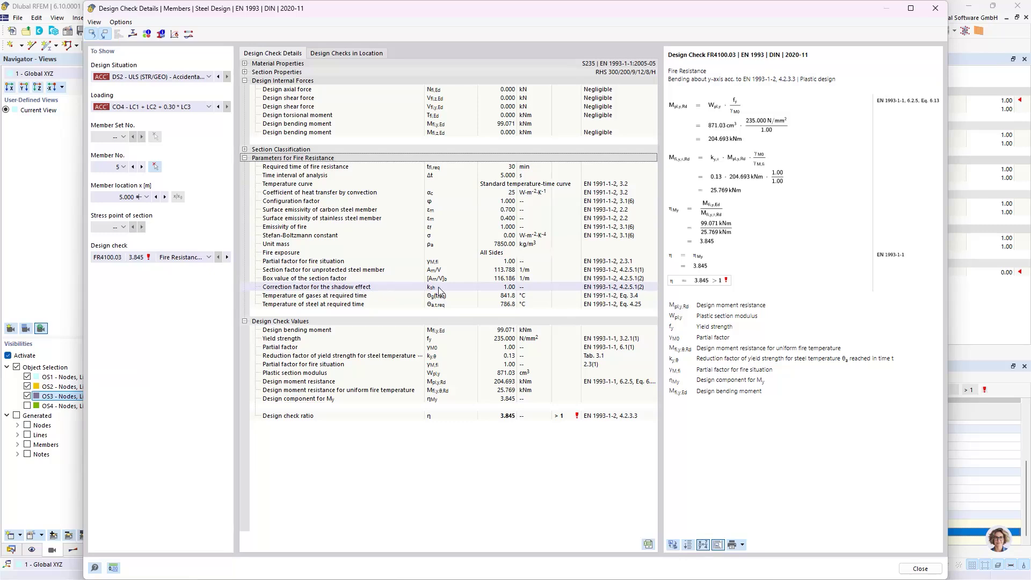
{"action": "left_click", "coordinate": [505, 287]}
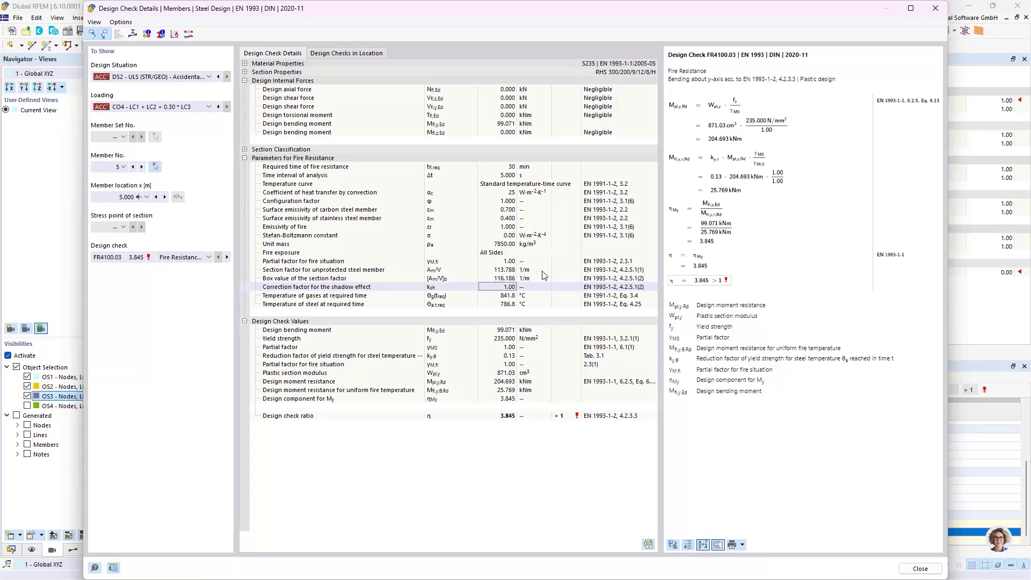
{"action": "left_click", "coordinate": [935, 8]}
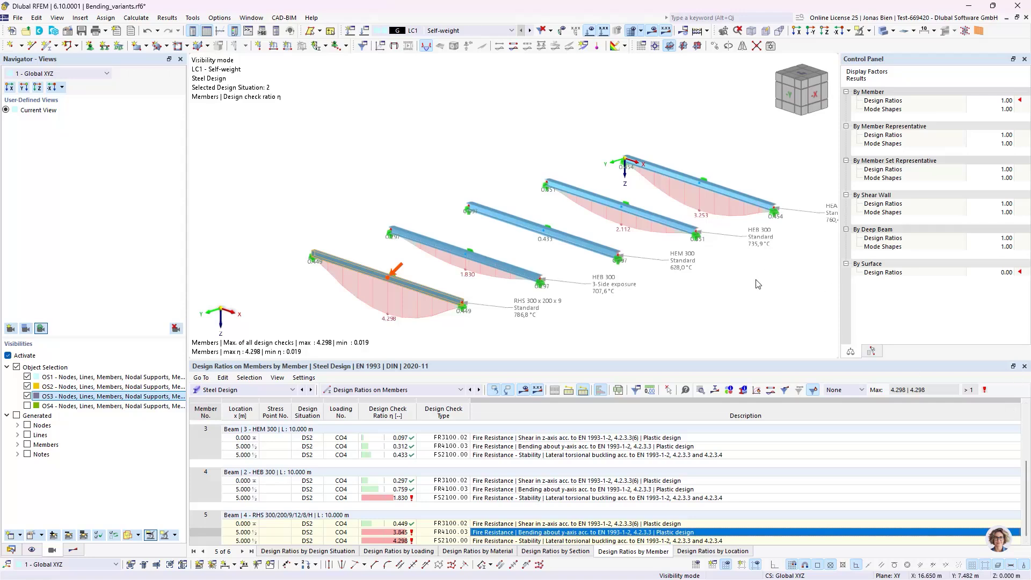
{"action": "middle_click_drag", "start_coordinate": [756, 279], "coordinate": [676, 272]}
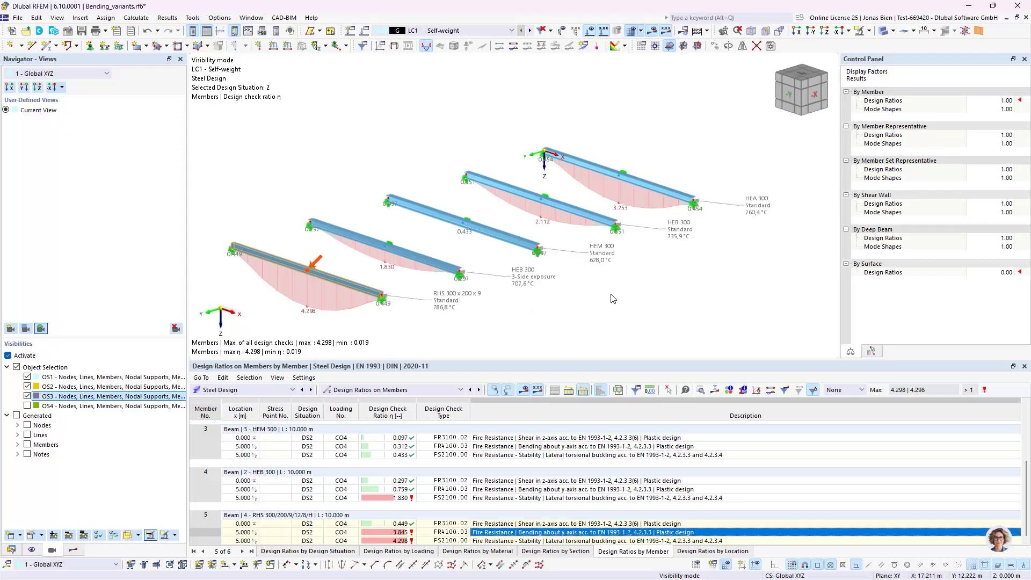
{"action": "middle_click_drag", "start_coordinate": [612, 296], "coordinate": [626, 287]}
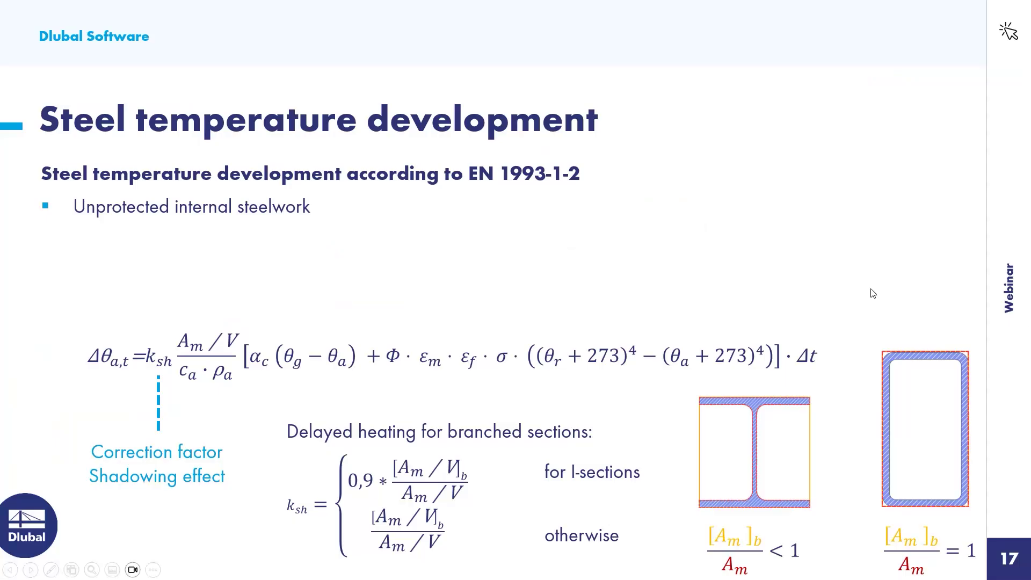
{"action": "key", "text": "Right"}
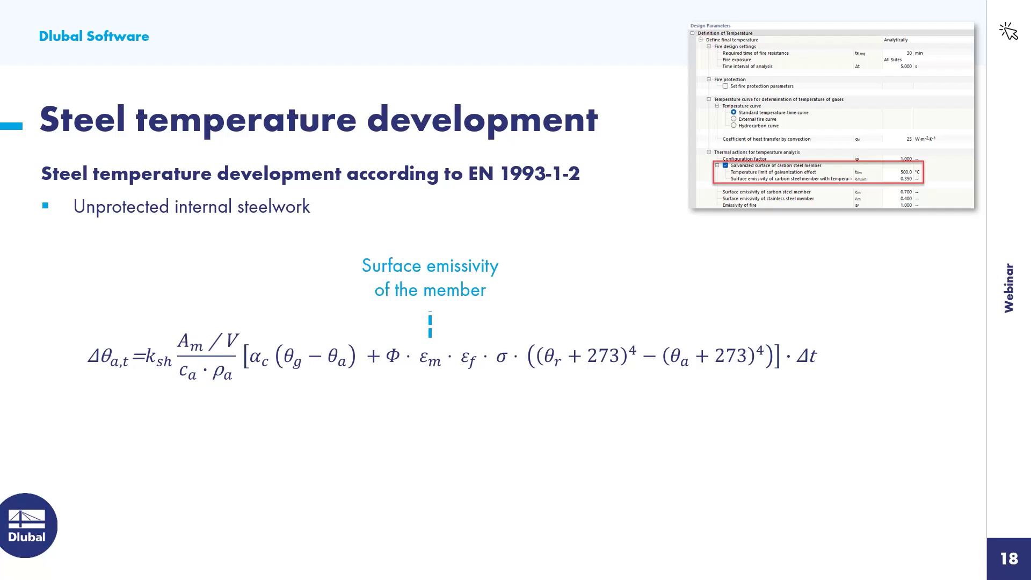
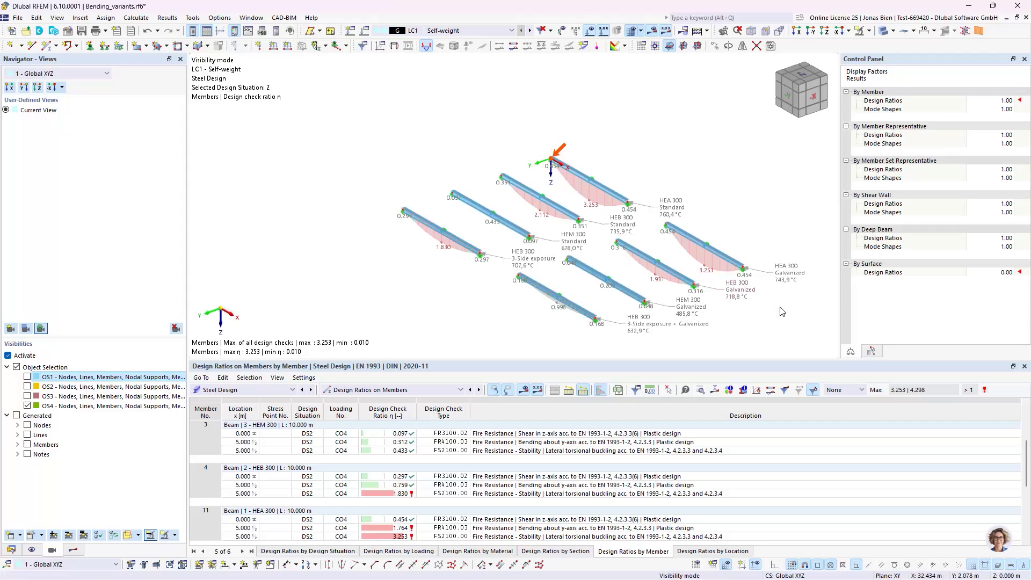
Inspect the Galvanized fire resistance configuration assigned to the galvanized HEA 300 beam, member 11, and close both dialogs
{"action": "scroll", "coordinate": [782, 312], "scroll_direction": "up", "scroll_amount": 1}
{"action": "left_click", "coordinate": [713, 247]}
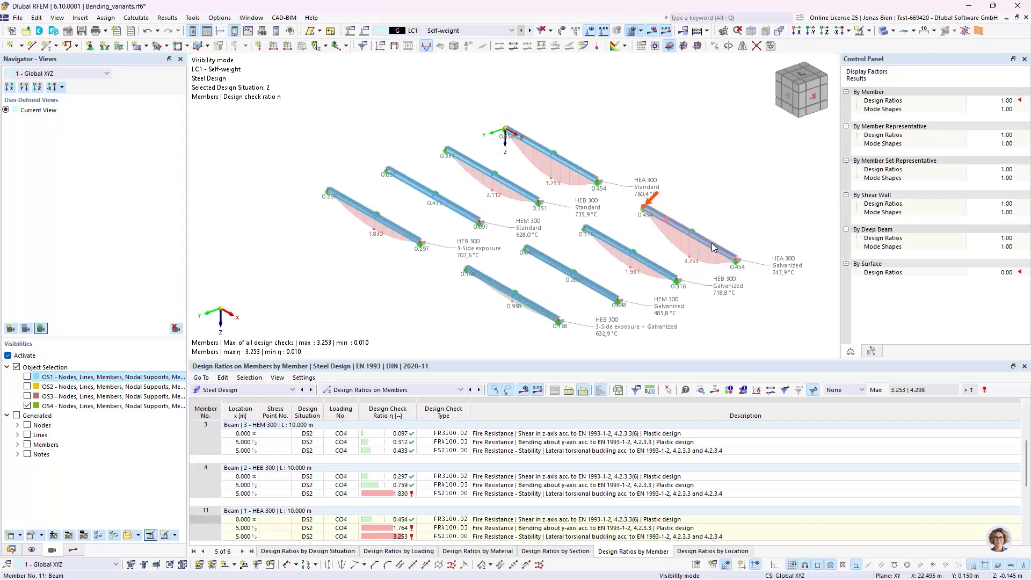
{"action": "double_click", "coordinate": [717, 262]}
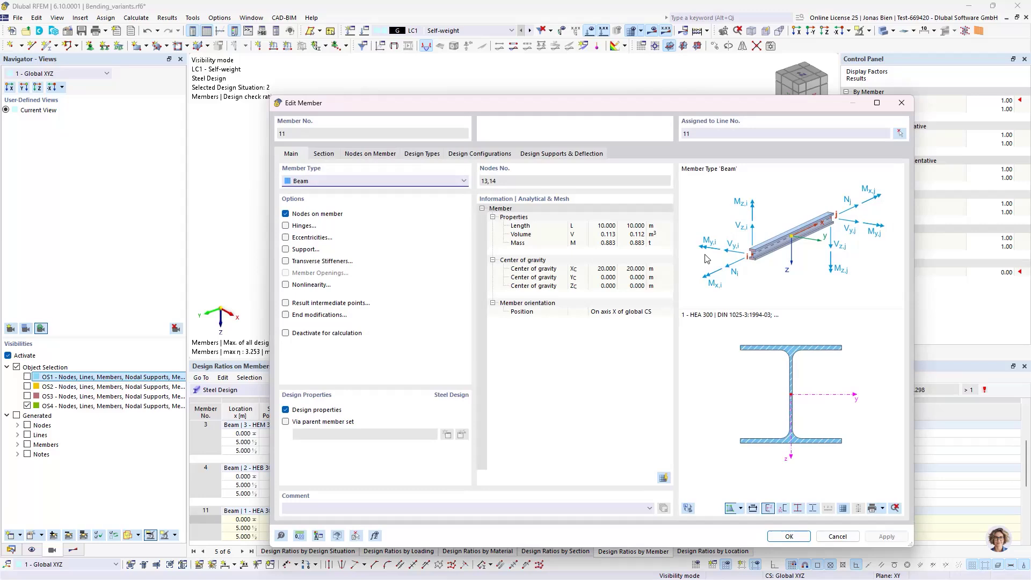
{"action": "left_click", "coordinate": [480, 154]}
{"action": "left_click", "coordinate": [648, 254]}
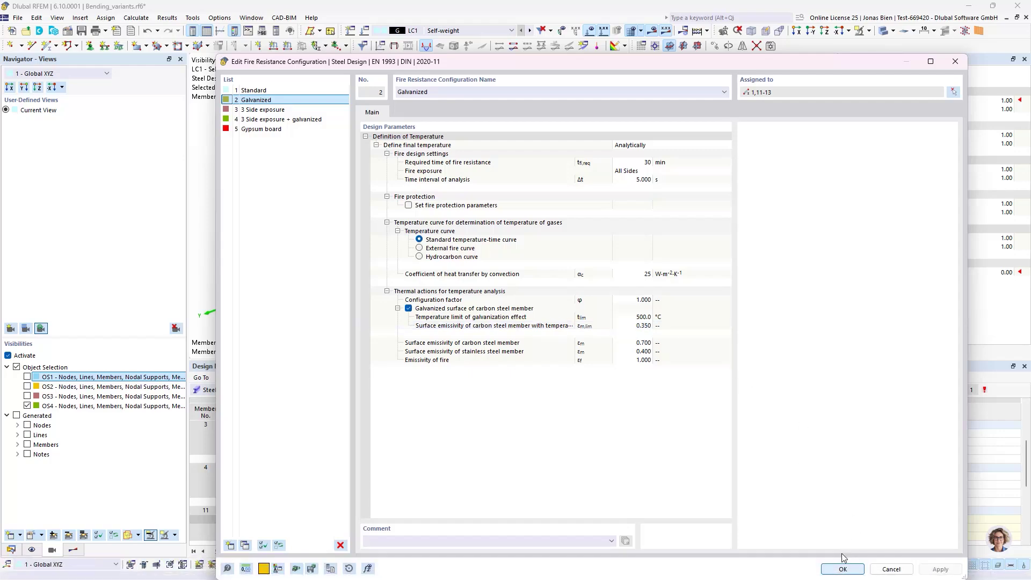
{"action": "left_click", "coordinate": [842, 568]}
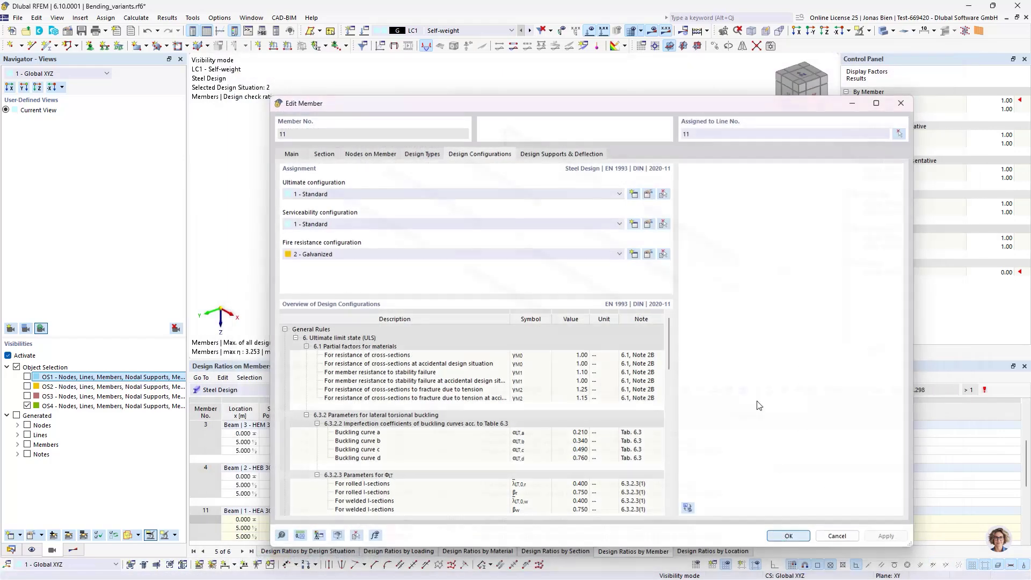
{"action": "key", "text": "Return"}
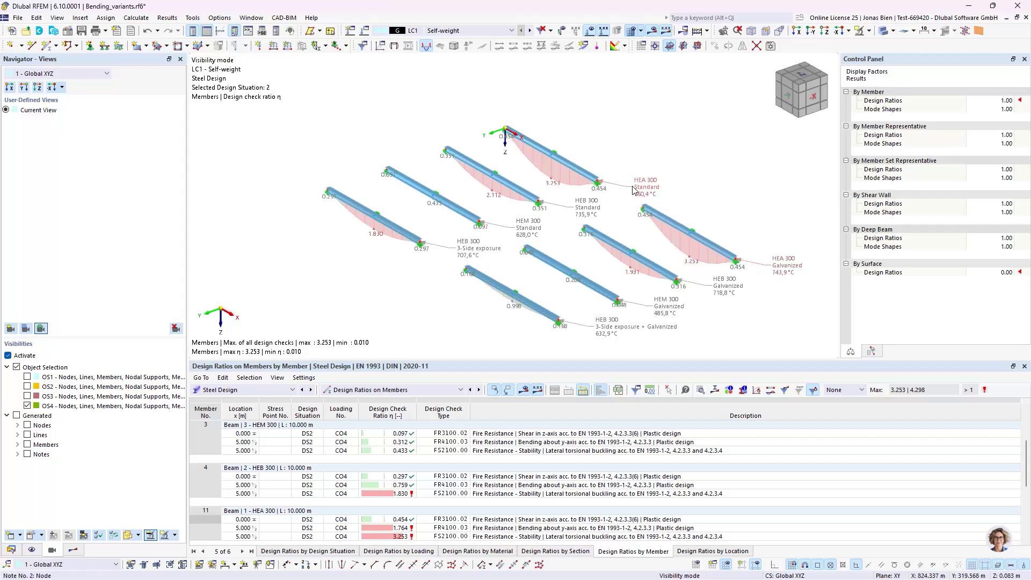
View the temperature-time diagram of the galvanized HEA 300 beam, reading along its steel curve, and close it
{"action": "left_click", "coordinate": [668, 225]}
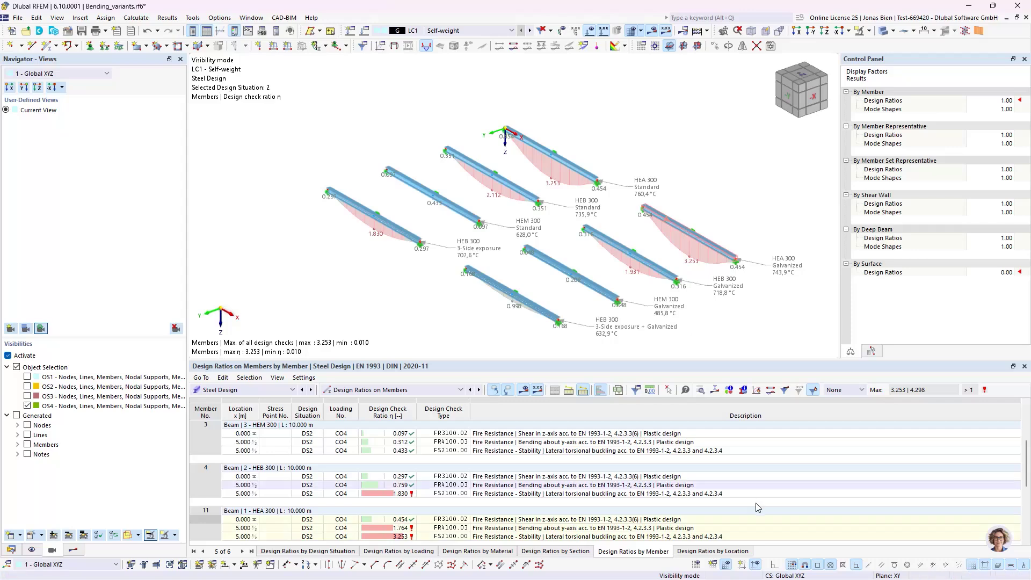
{"action": "left_click", "coordinate": [757, 390]}
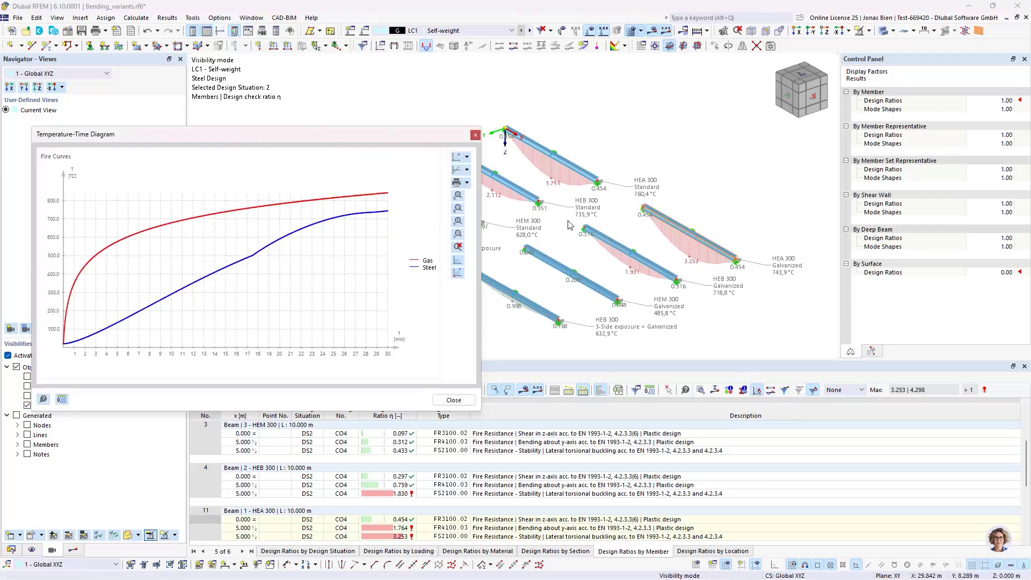
{"action": "left_click_drag", "start_coordinate": [369, 134], "coordinate": [590, 138]}
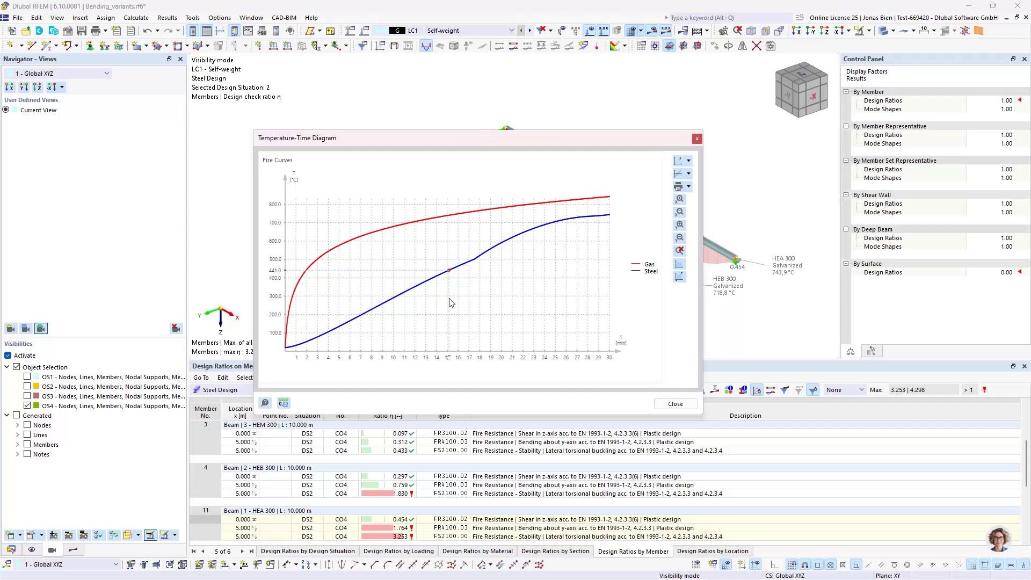
{"action": "left_click", "coordinate": [676, 404]}
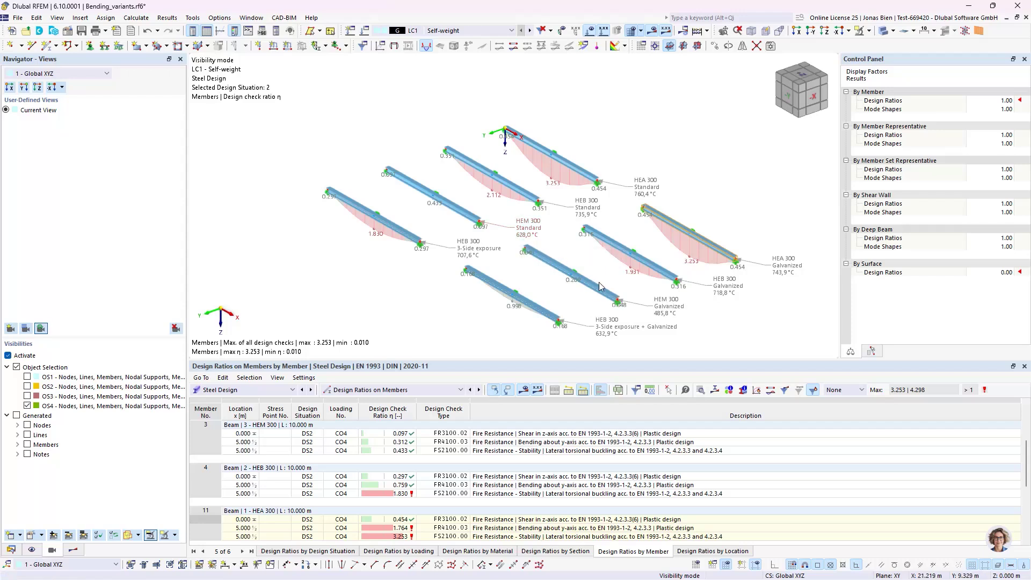
View the temperature-time diagram of the galvanized HEM 300 beam, examining the steel temperature at 30 minutes, and close it
{"action": "left_click", "coordinate": [664, 320]}
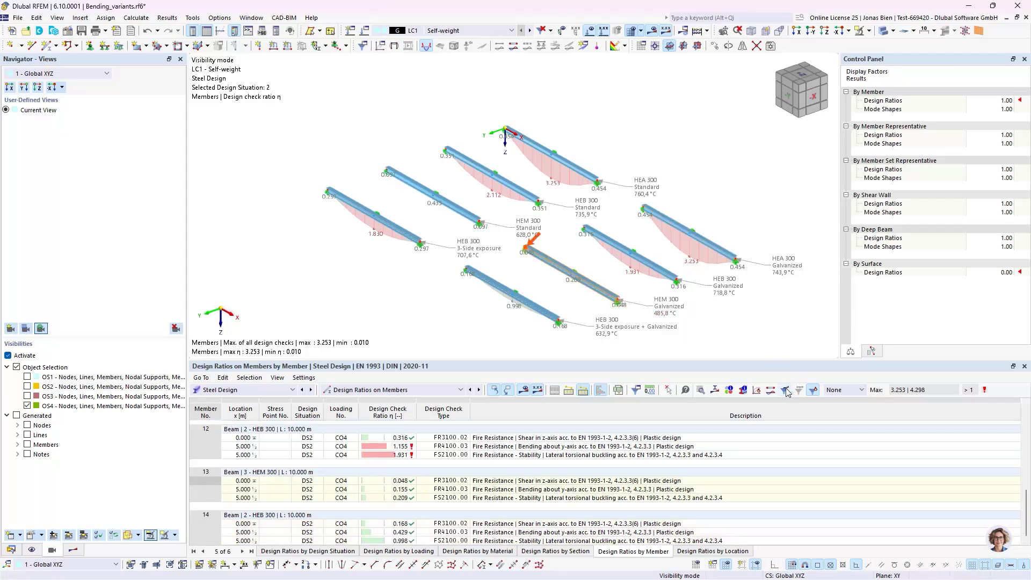
{"action": "left_click", "coordinate": [757, 390]}
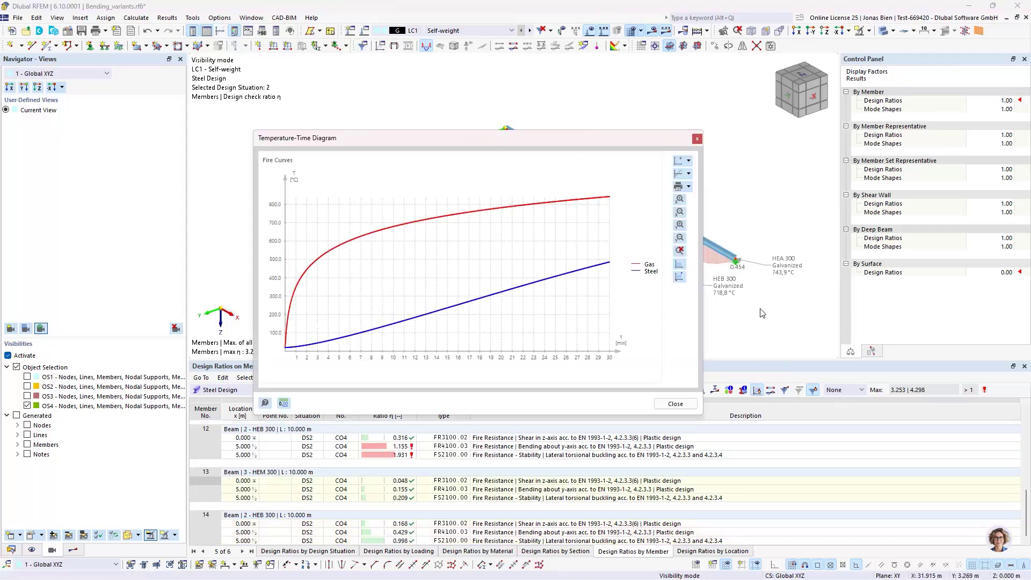
{"action": "mouse_move", "coordinate": [607, 265]}
{"action": "left_click", "coordinate": [696, 139]}
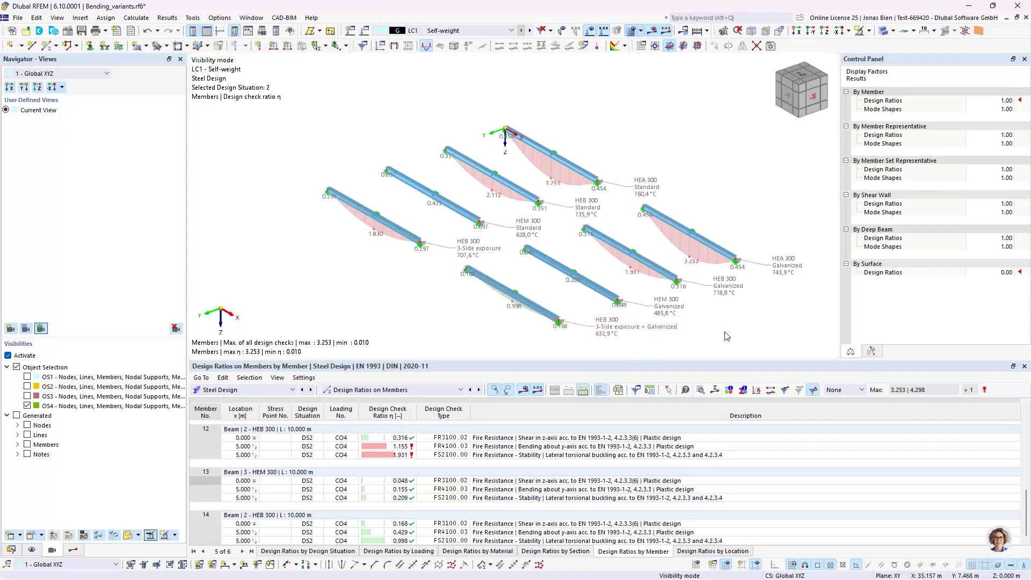
{"action": "middle_click_drag", "start_coordinate": [745, 333], "coordinate": [717, 337]}
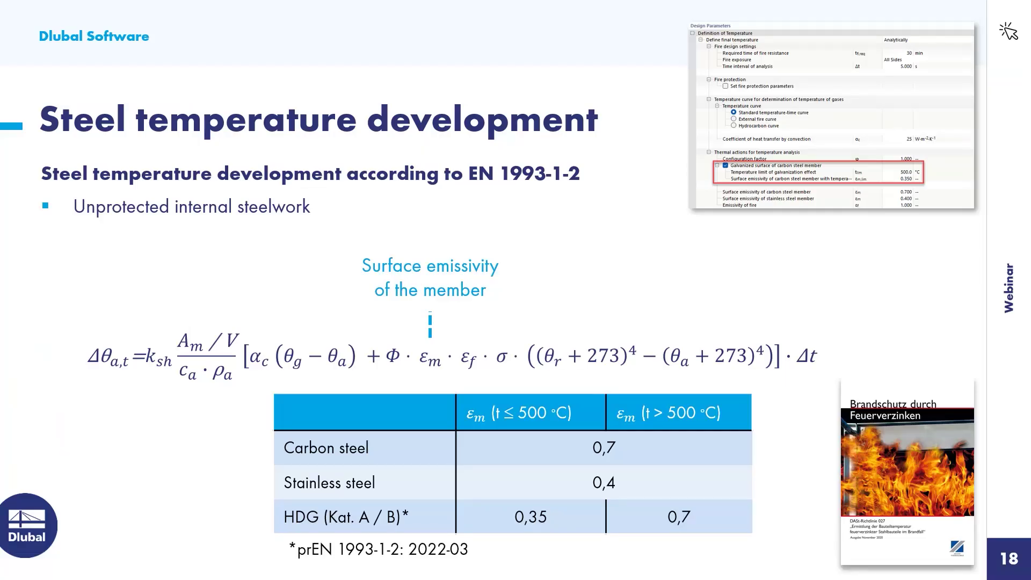
{"action": "left_click", "coordinate": [738, 420]}
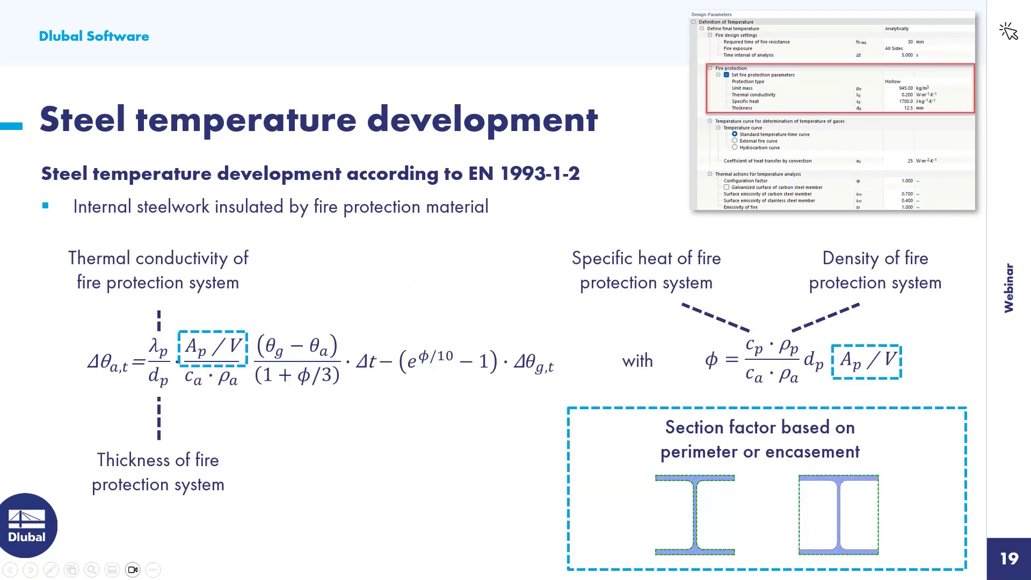
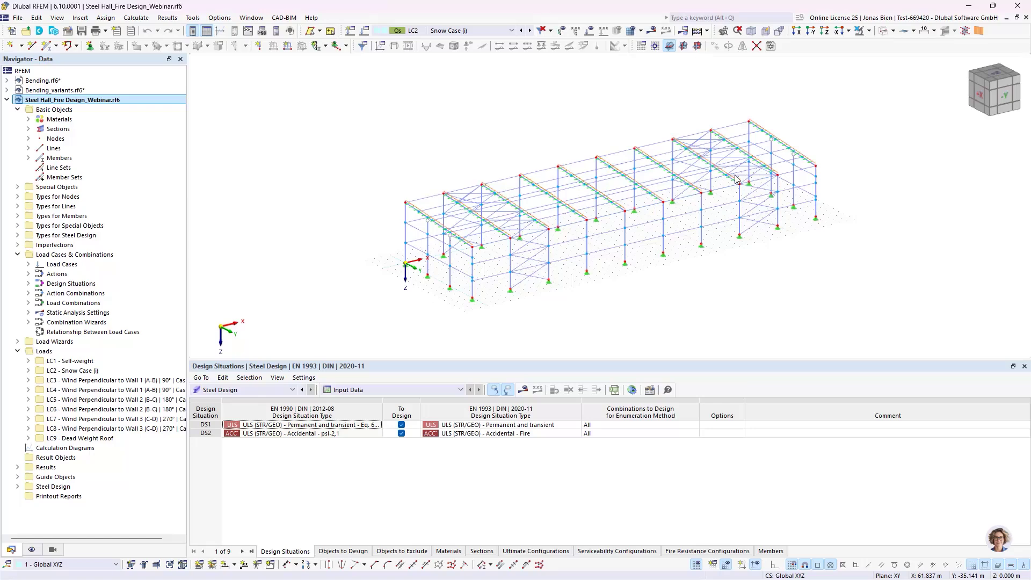
{"action": "scroll", "coordinate": [857, 193], "scroll_direction": "up", "scroll_amount": 1}
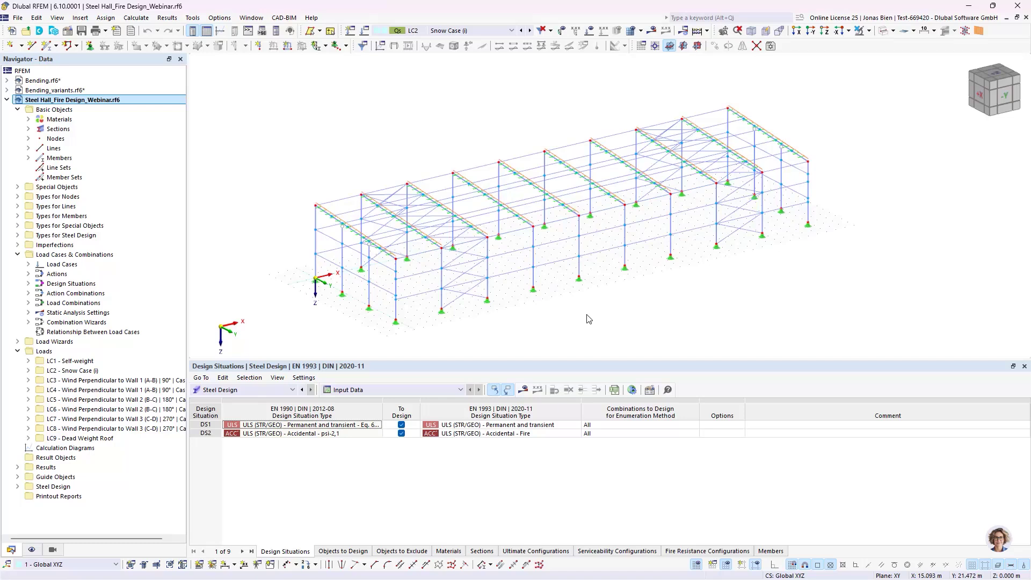
{"action": "left_click", "coordinate": [287, 48]}
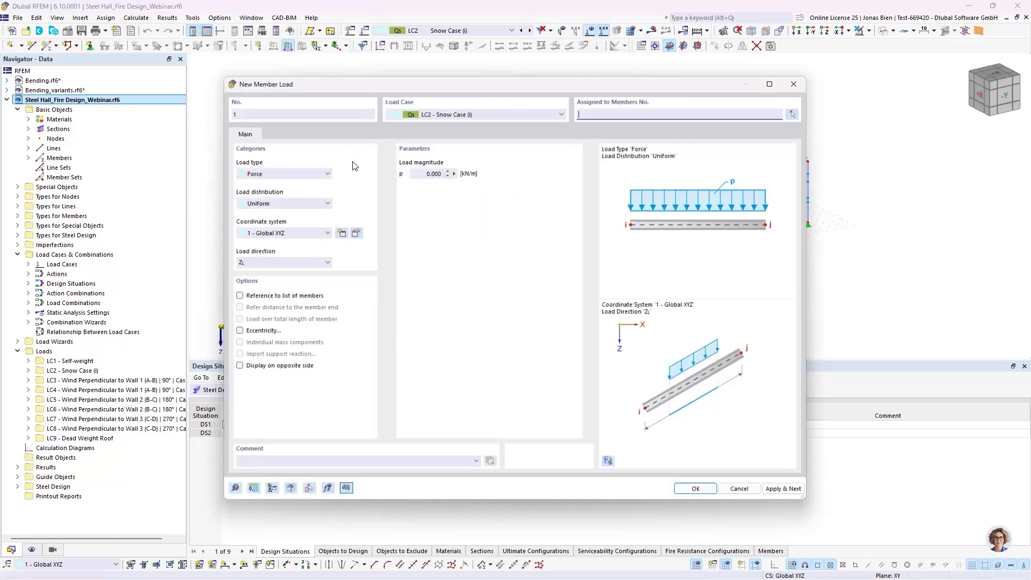
{"action": "left_click", "coordinate": [798, 82]}
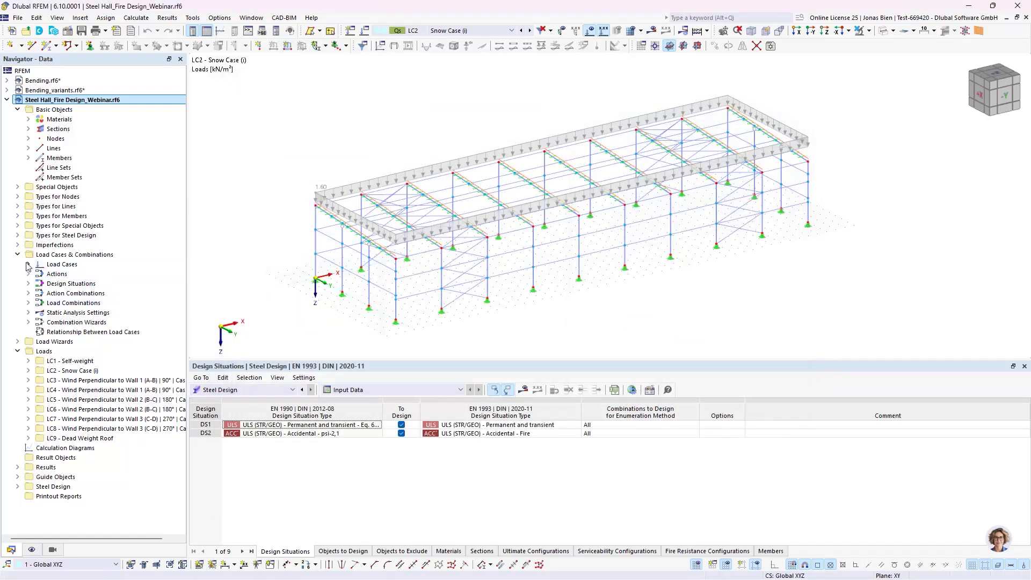
Create a new static analysis load case LC10 in the steel hall model with its action category set to None
{"action": "left_click", "coordinate": [28, 265]}
{"action": "right_click", "coordinate": [84, 351]}
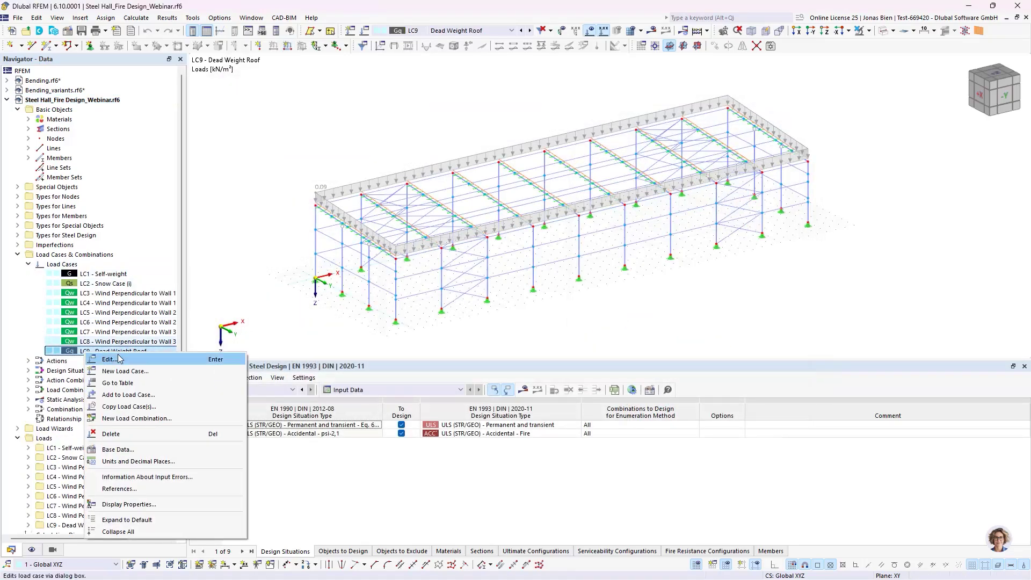
{"action": "left_click", "coordinate": [117, 371]}
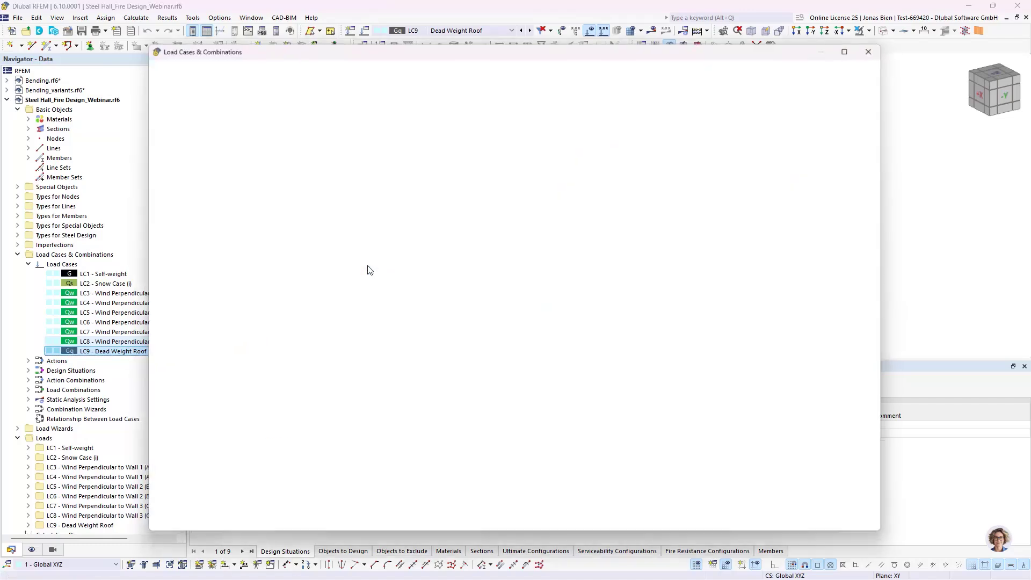
{"action": "left_click", "coordinate": [440, 246]}
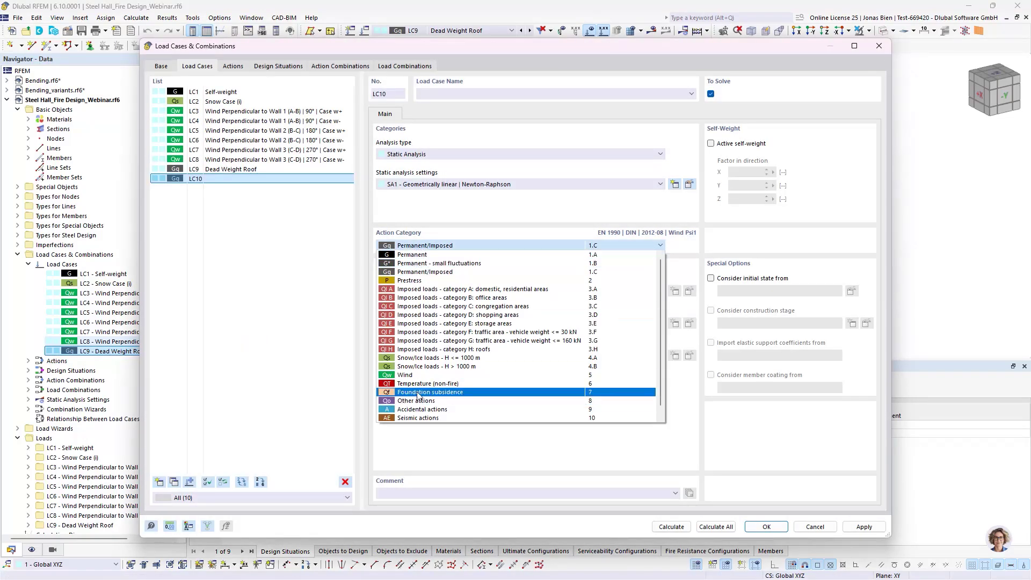
{"action": "scroll", "coordinate": [418, 410], "scroll_direction": "down", "scroll_amount": 1}
{"action": "left_click", "coordinate": [406, 416]}
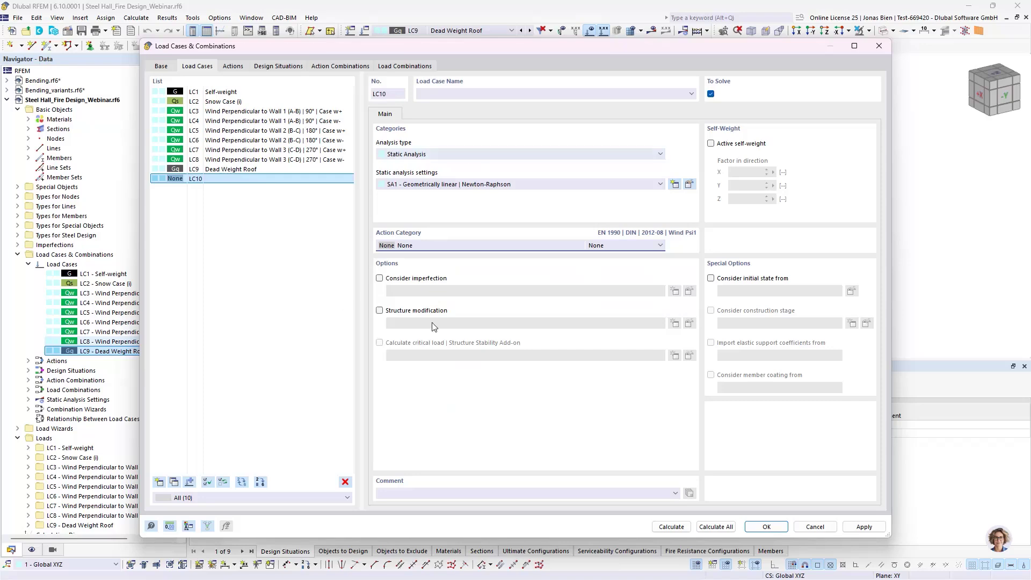
{"action": "left_click", "coordinate": [768, 527]}
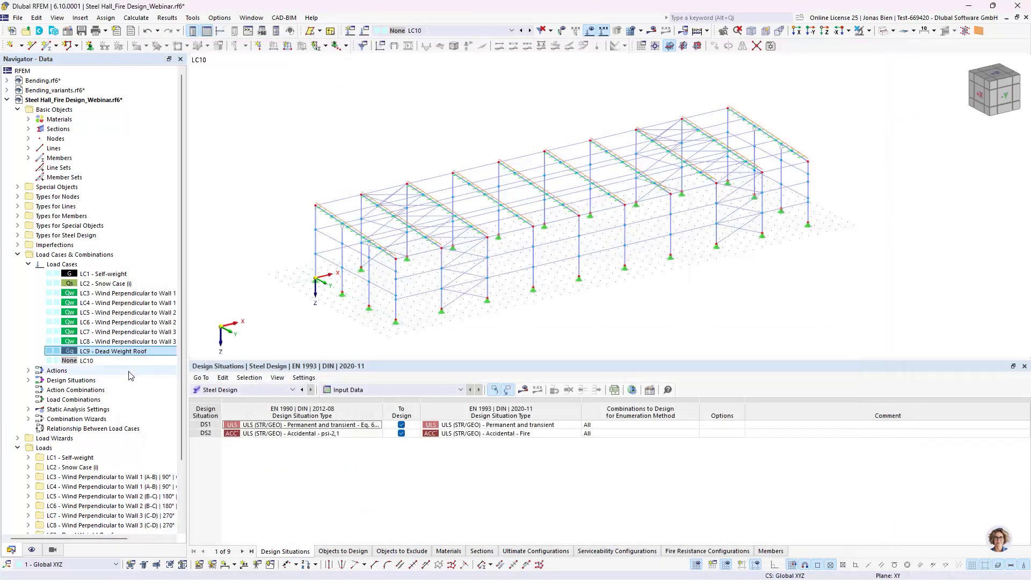
Name load case LC10 "Temperature"
{"action": "double_click", "coordinate": [108, 361]}
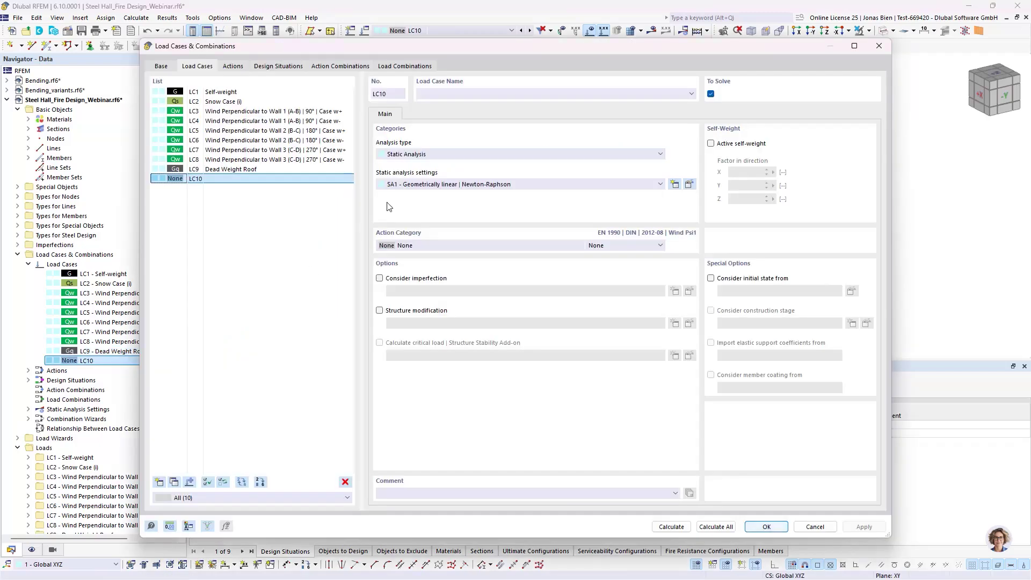
{"action": "left_click", "coordinate": [459, 95]}
{"action": "type", "text": "Temperaut"}
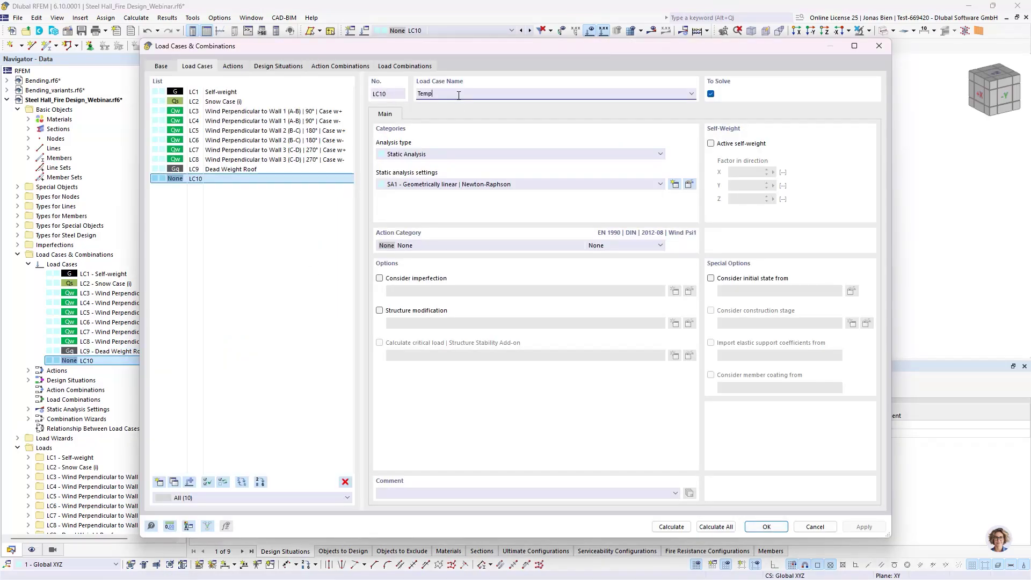
{"action": "key", "text": "BackSpace"}
{"action": "key", "text": "BackSpace"}
{"action": "type", "text": "ture"}
{"action": "left_click", "coordinate": [774, 526]}
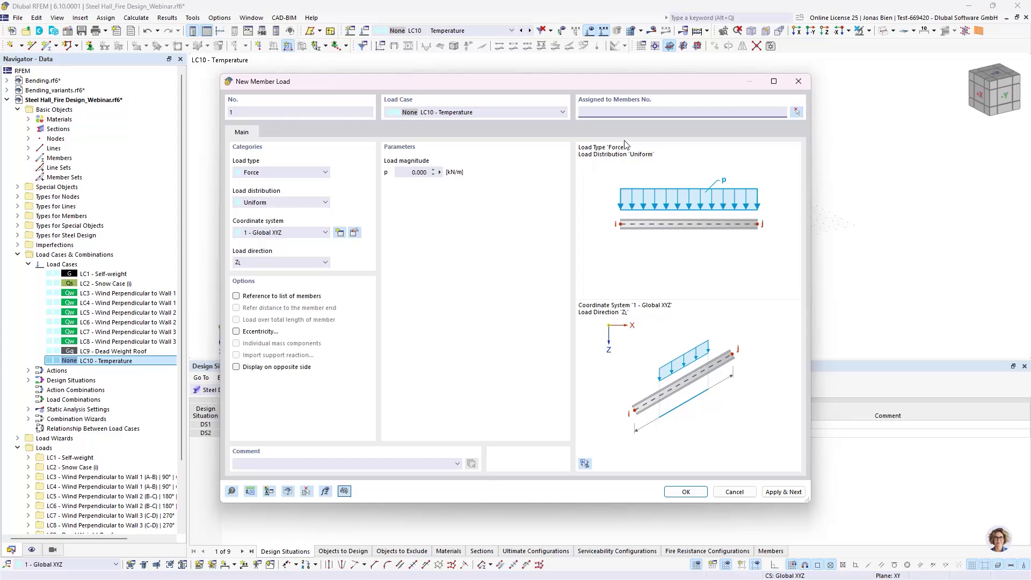
Set the new member load in LC10 to the Temperature Change load type with a uniform Tc of 800 °C
{"action": "left_click_drag", "start_coordinate": [417, 82], "coordinate": [477, 114]}
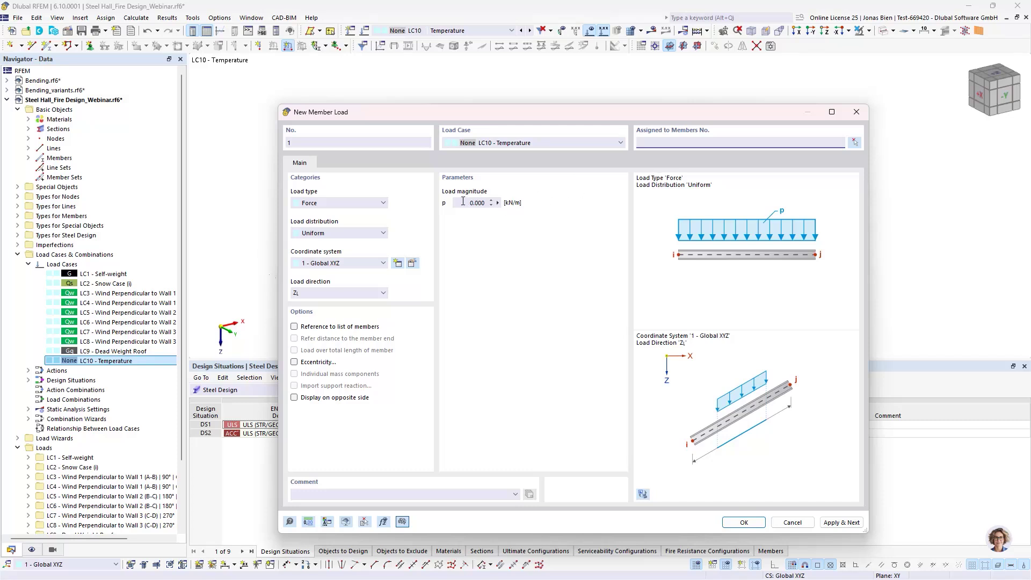
{"action": "left_click", "coordinate": [338, 203]}
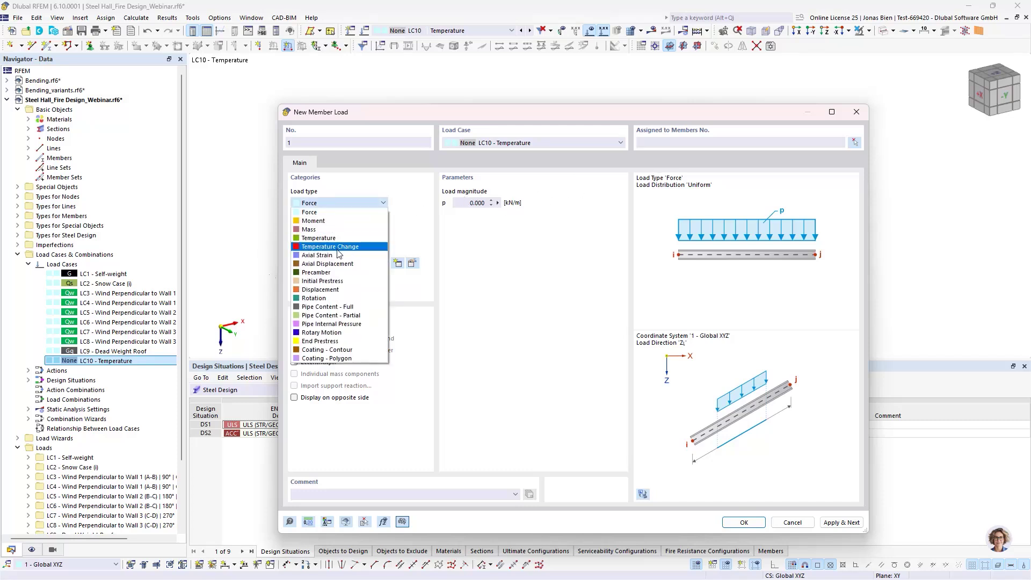
{"action": "left_click", "coordinate": [348, 246]}
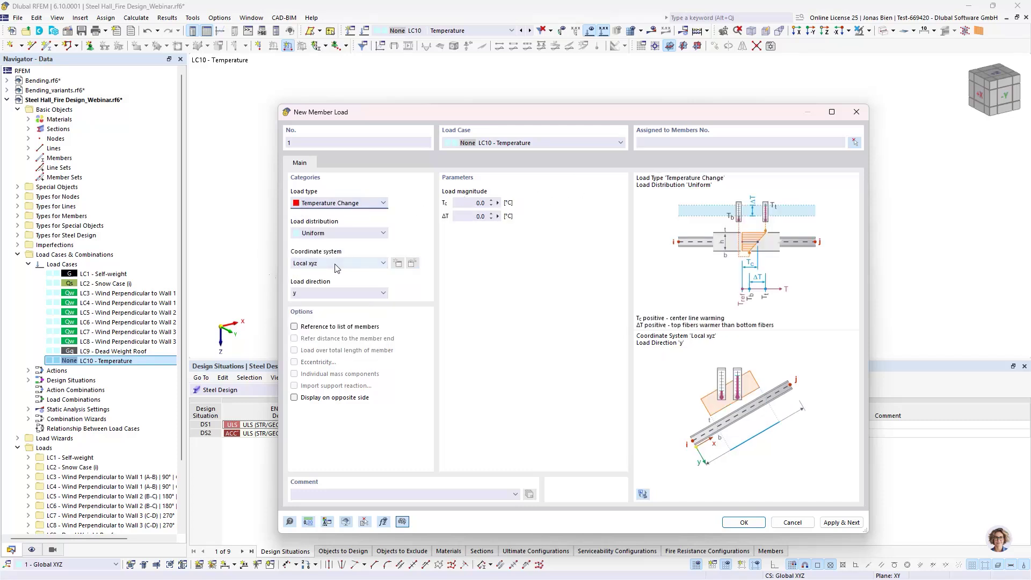
{"action": "left_click", "coordinate": [472, 202]}
Assign the temperature load to all members of the steel hall and create it
{"action": "left_click", "coordinate": [854, 142]}
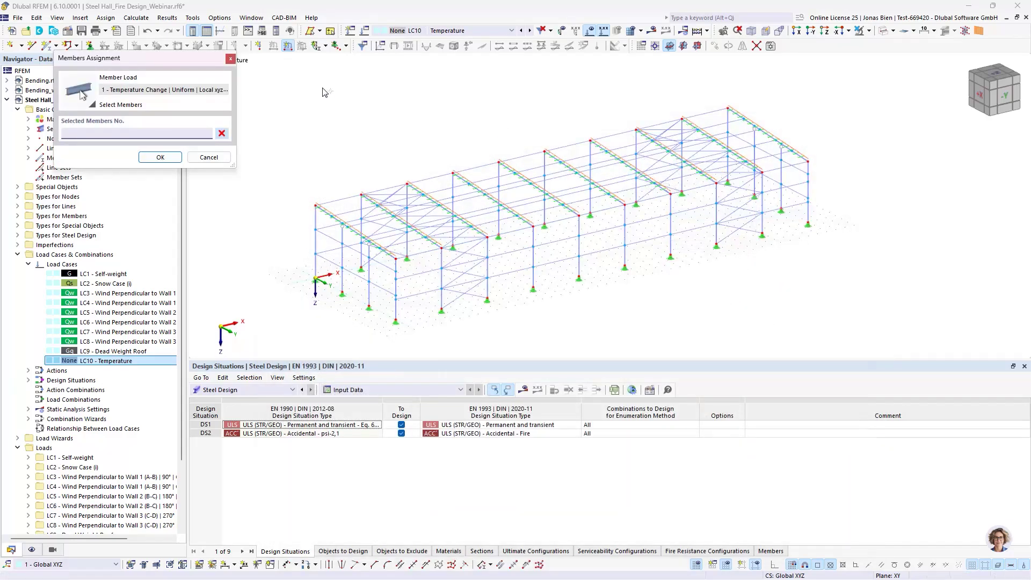
{"action": "left_click_drag", "start_coordinate": [290, 78], "coordinate": [862, 351]}
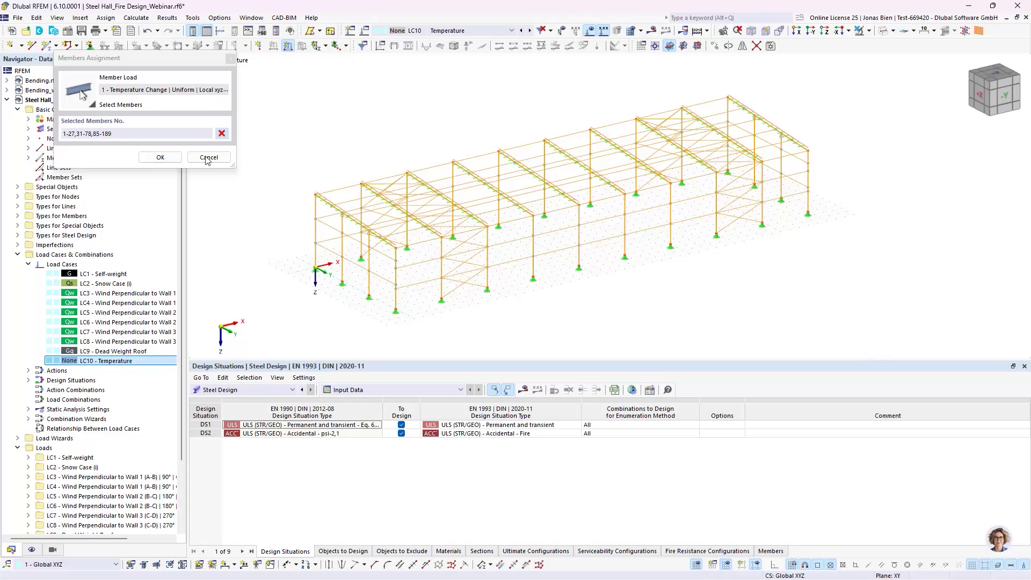
{"action": "left_click", "coordinate": [160, 157]}
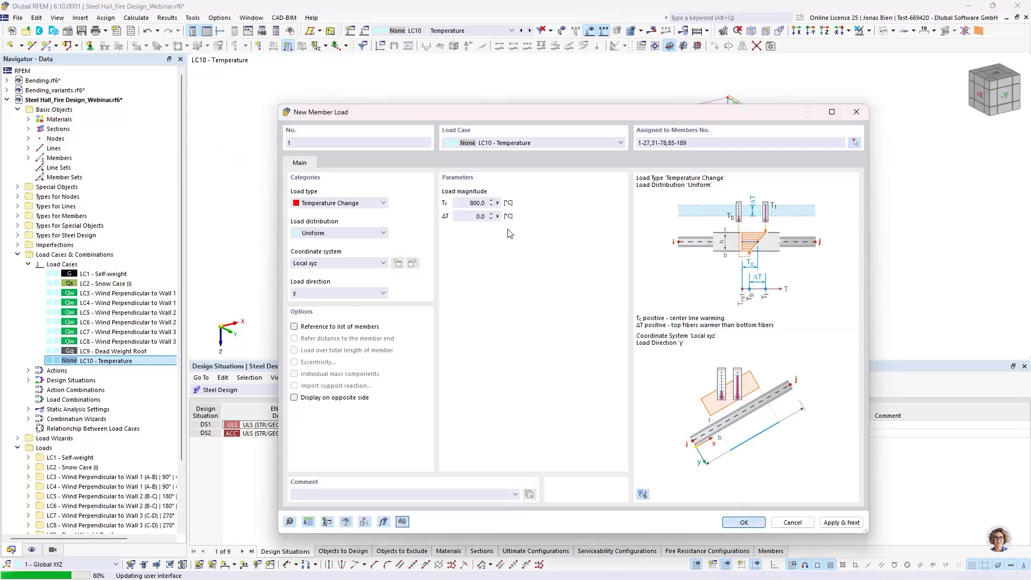
{"action": "key", "text": "Return"}
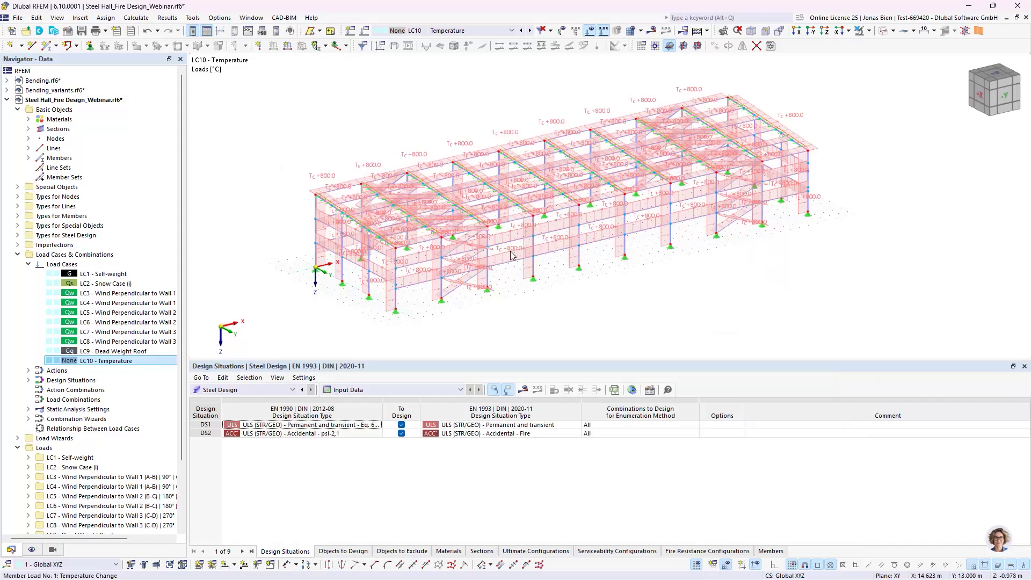
Hide the load display on the calculated LC10 results and examine the axial forces N across the hall's members
{"action": "scroll", "coordinate": [511, 255], "scroll_direction": "up", "scroll_amount": 2}
{"action": "scroll", "coordinate": [512, 255], "scroll_direction": "down", "scroll_amount": 2}
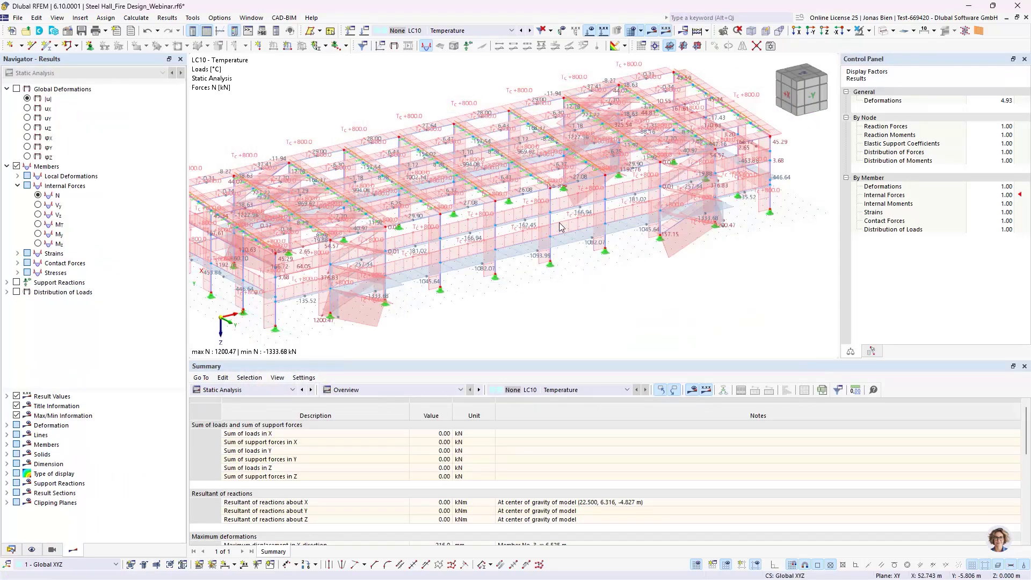
{"action": "middle_click_drag", "start_coordinate": [545, 295], "coordinate": [553, 297]}
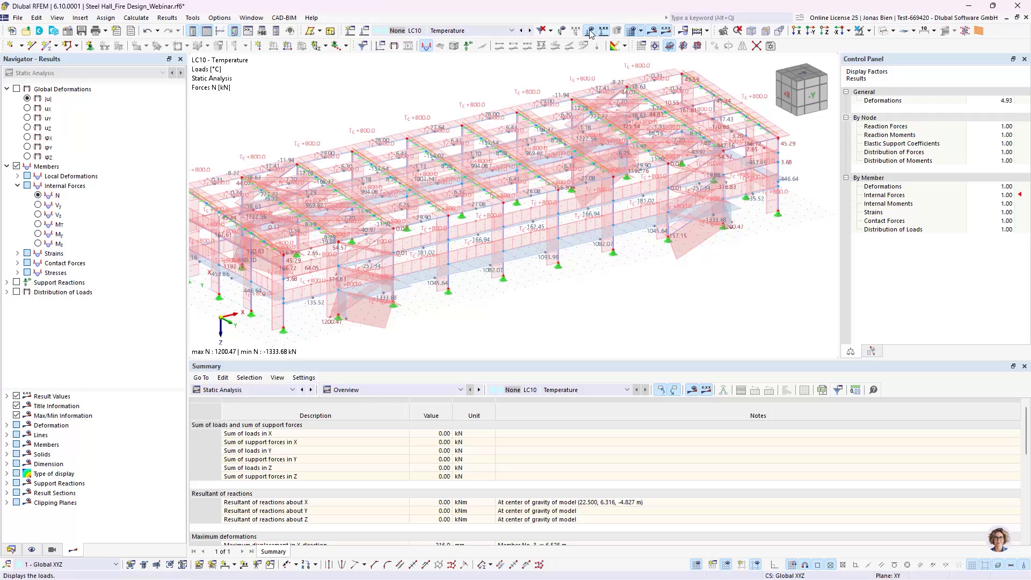
{"action": "left_click", "coordinate": [589, 30]}
{"action": "middle_click_drag", "start_coordinate": [569, 290], "coordinate": [578, 291]}
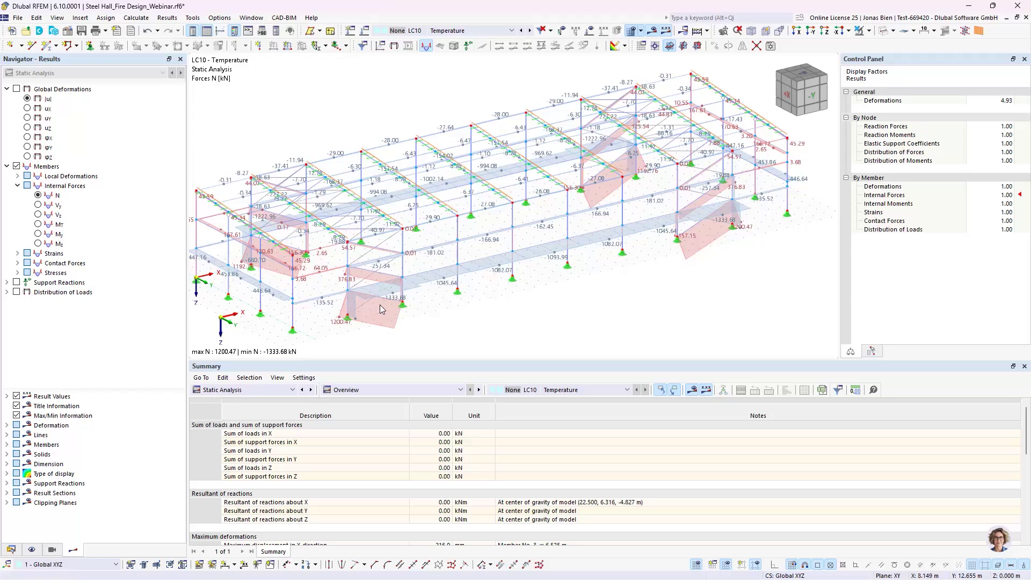
{"action": "scroll", "coordinate": [507, 271], "scroll_direction": "up", "scroll_amount": 2}
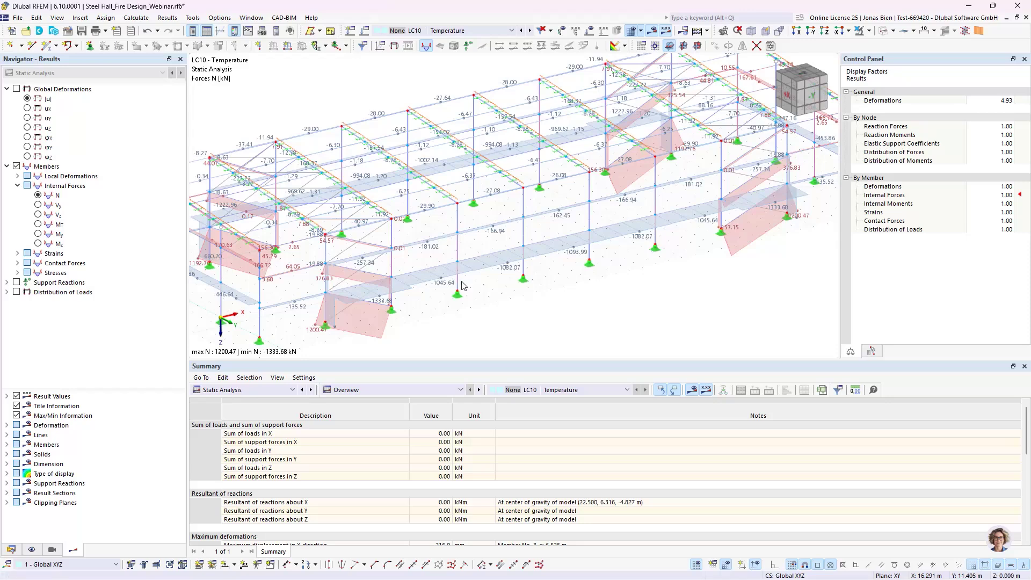
{"action": "scroll", "coordinate": [471, 298], "scroll_direction": "down", "scroll_amount": 2}
{"action": "middle_click_drag", "start_coordinate": [557, 286], "coordinate": [571, 293]}
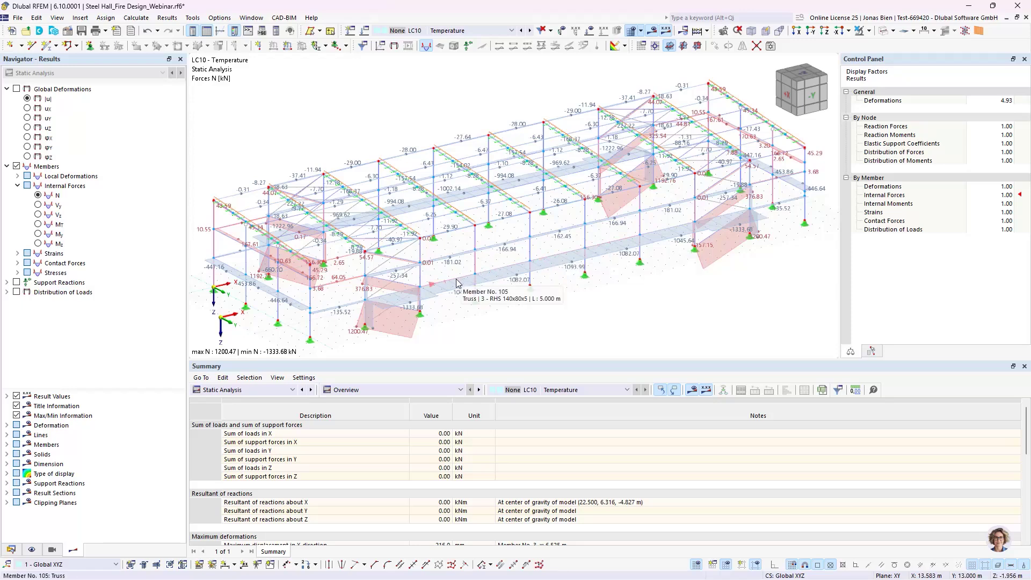
Review the temperature-dependent S355 material, comparing its modulus of elasticity and coefficient of thermal expansion over temperature, and close it
{"action": "left_click", "coordinate": [10, 550]}
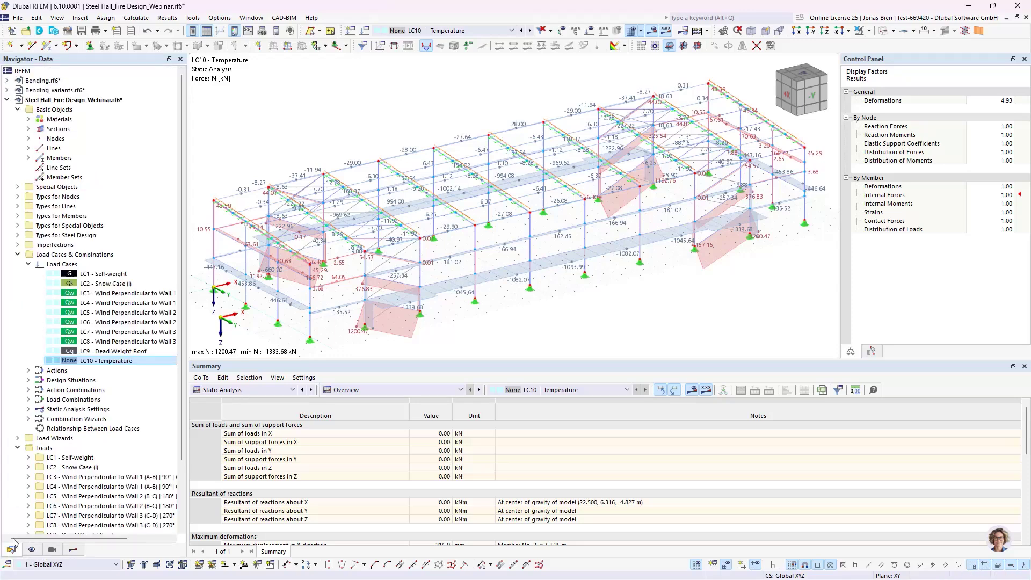
{"action": "left_click", "coordinate": [28, 119]}
{"action": "double_click", "coordinate": [81, 131]}
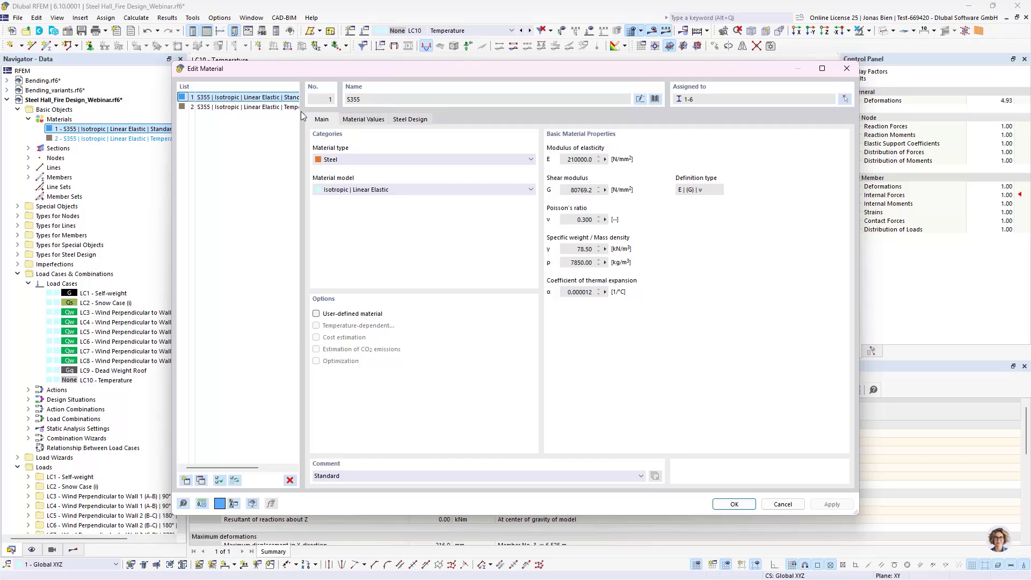
{"action": "left_click", "coordinate": [215, 107]}
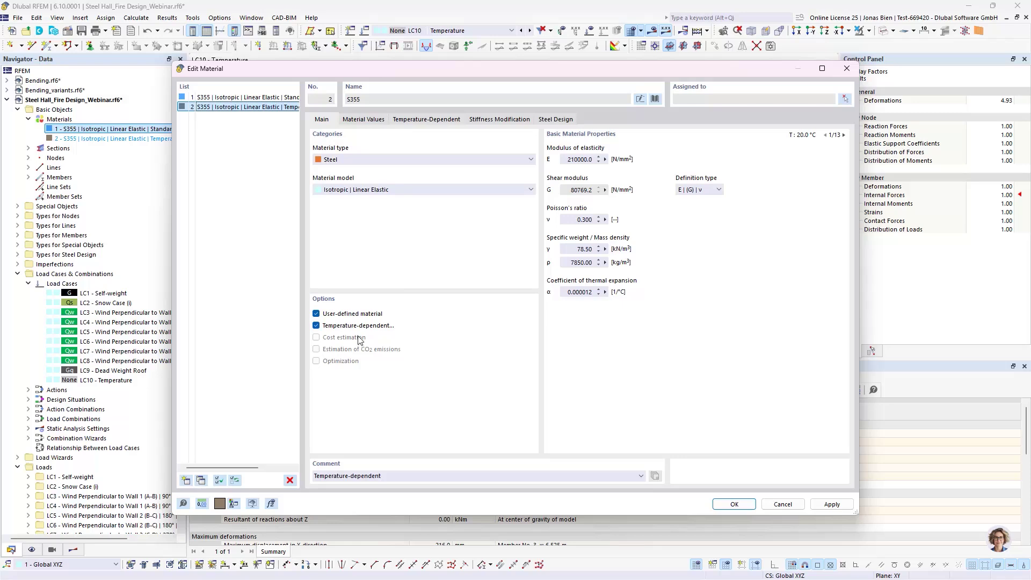
{"action": "left_click", "coordinate": [439, 120]}
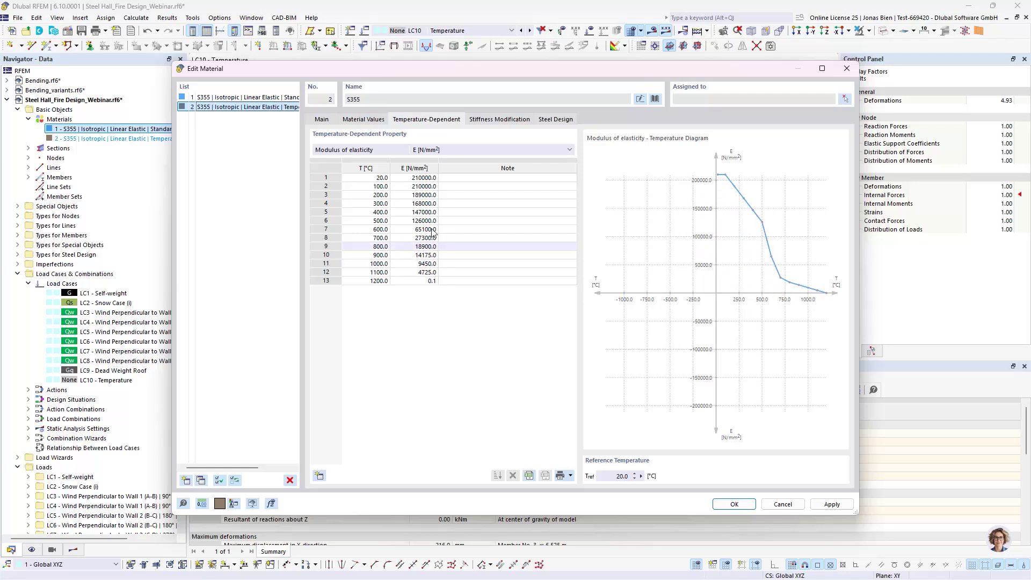
{"action": "left_click", "coordinate": [442, 152]}
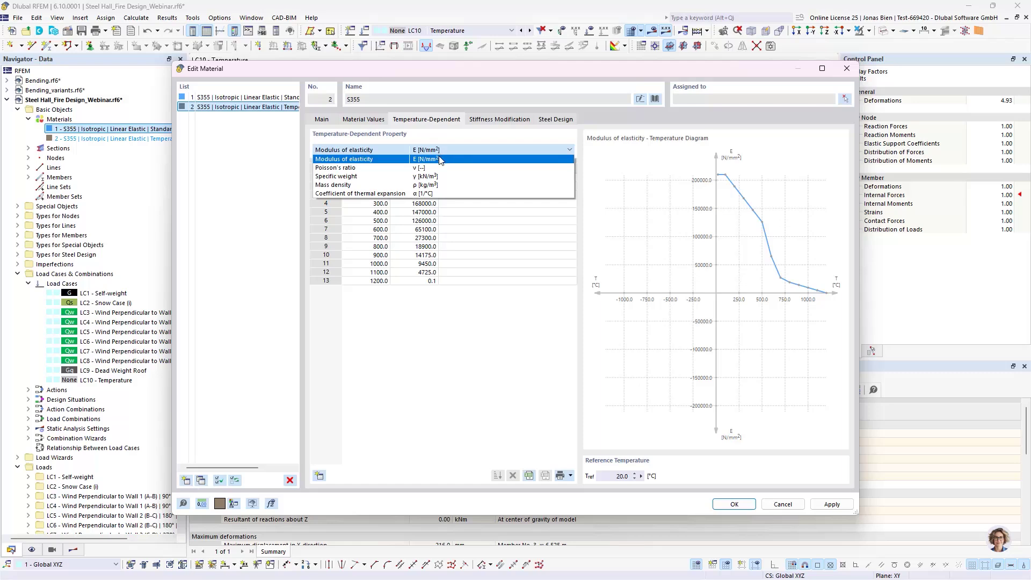
{"action": "left_click", "coordinate": [424, 194]}
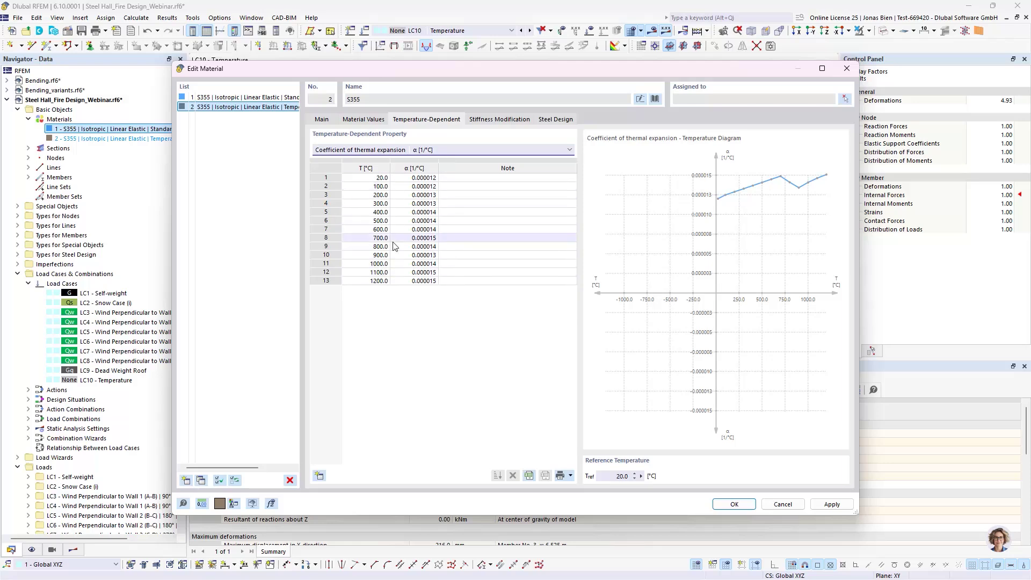
{"action": "left_click", "coordinate": [733, 505]}
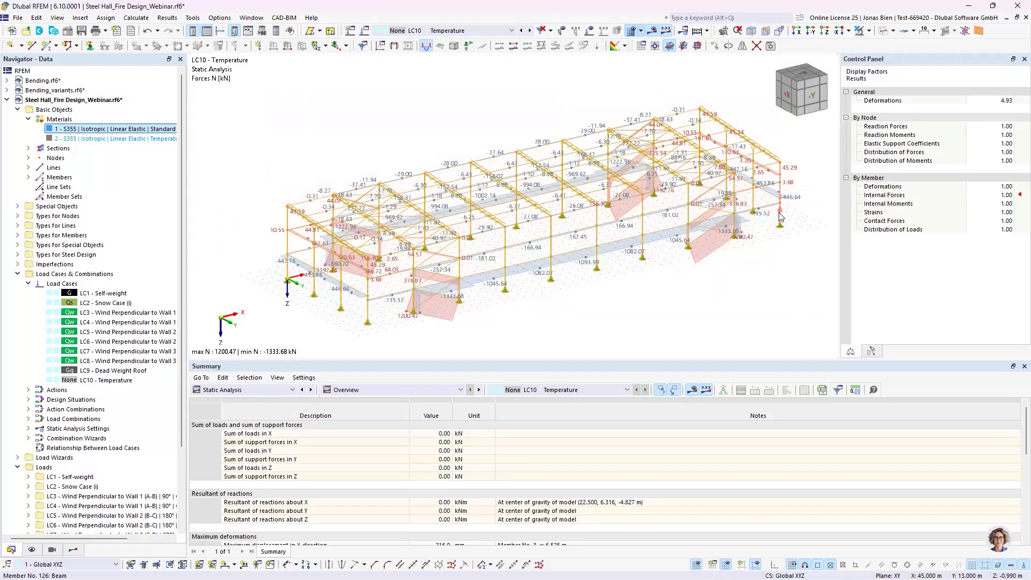
Change the section material of all hall members to the temperature-dependent S355, accepting the deletion of existing results
{"action": "double_click", "coordinate": [348, 230]}
{"action": "left_click", "coordinate": [322, 156]}
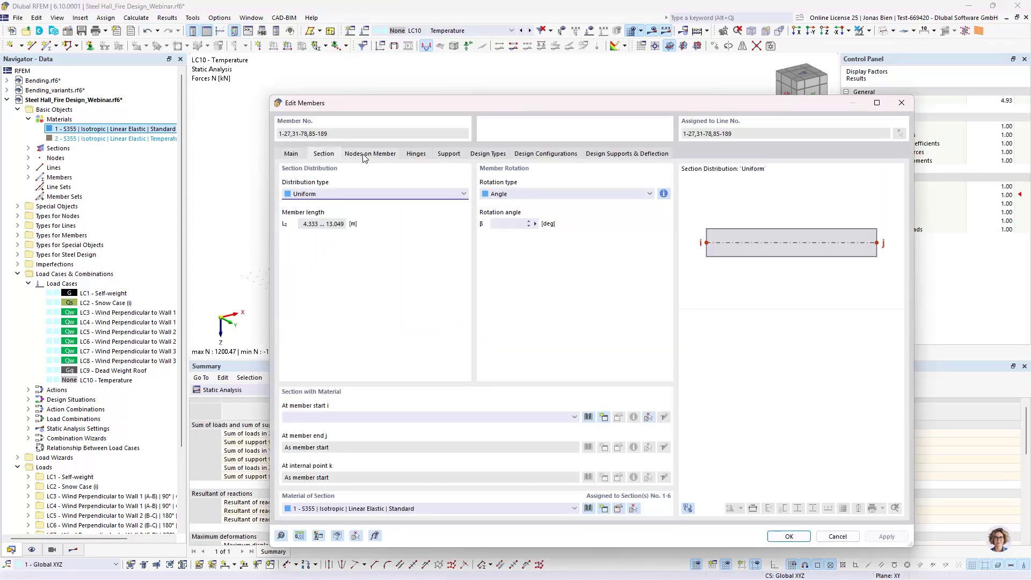
{"action": "left_click", "coordinate": [361, 157]}
{"action": "left_click", "coordinate": [316, 154]}
{"action": "left_click", "coordinate": [414, 508]}
{"action": "left_click", "coordinate": [400, 527]}
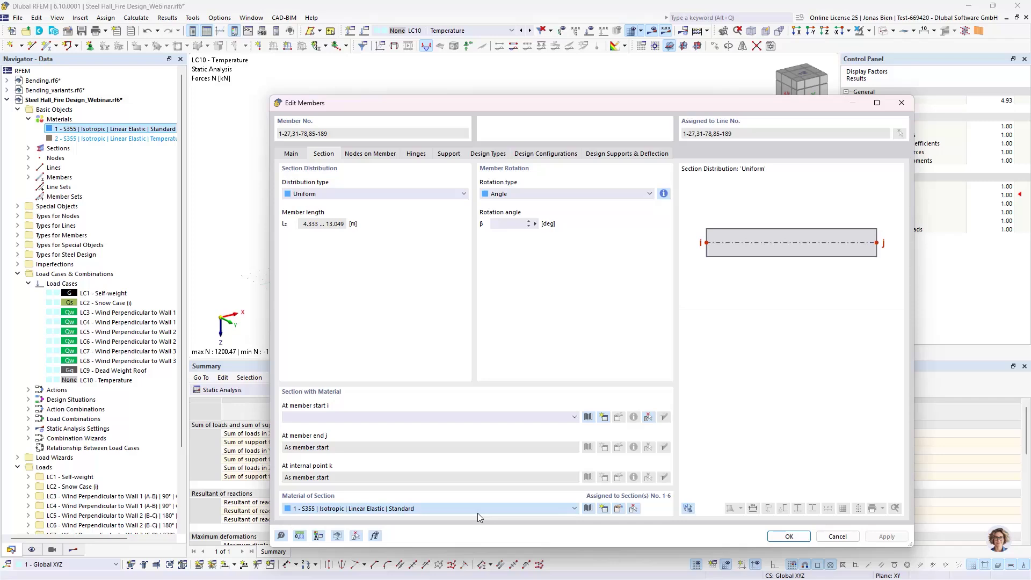
{"action": "left_click", "coordinate": [789, 536]}
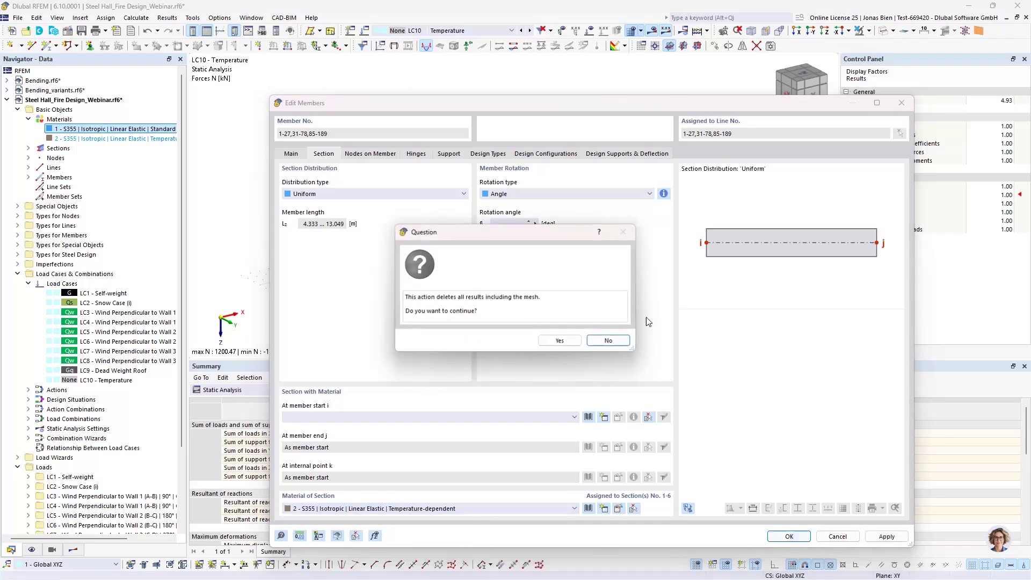
{"action": "left_click", "coordinate": [560, 340]}
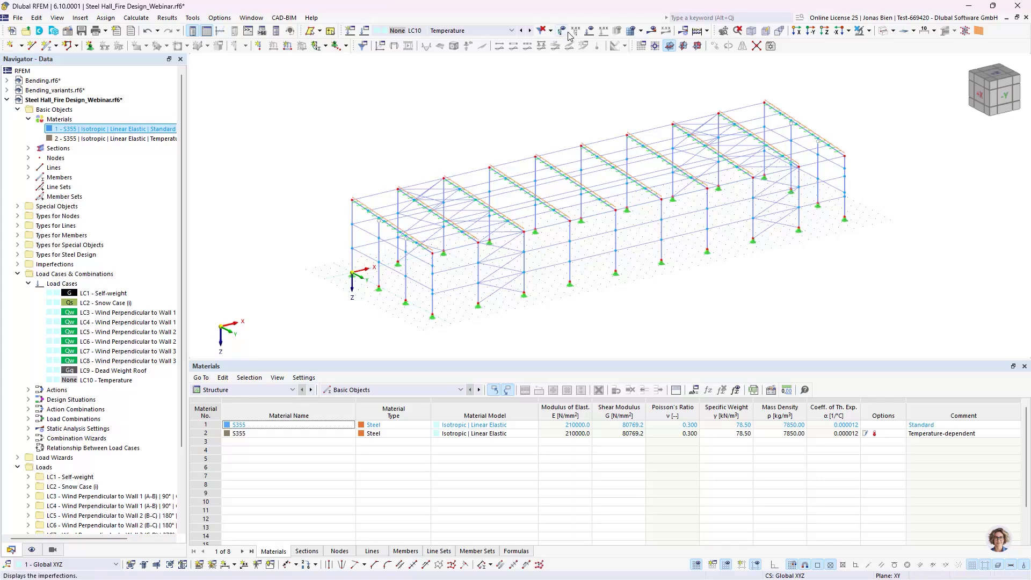
Recalculate LC10 and examine the members' axial forces N with the temperature-dependent material
{"action": "left_click", "coordinate": [633, 31]}
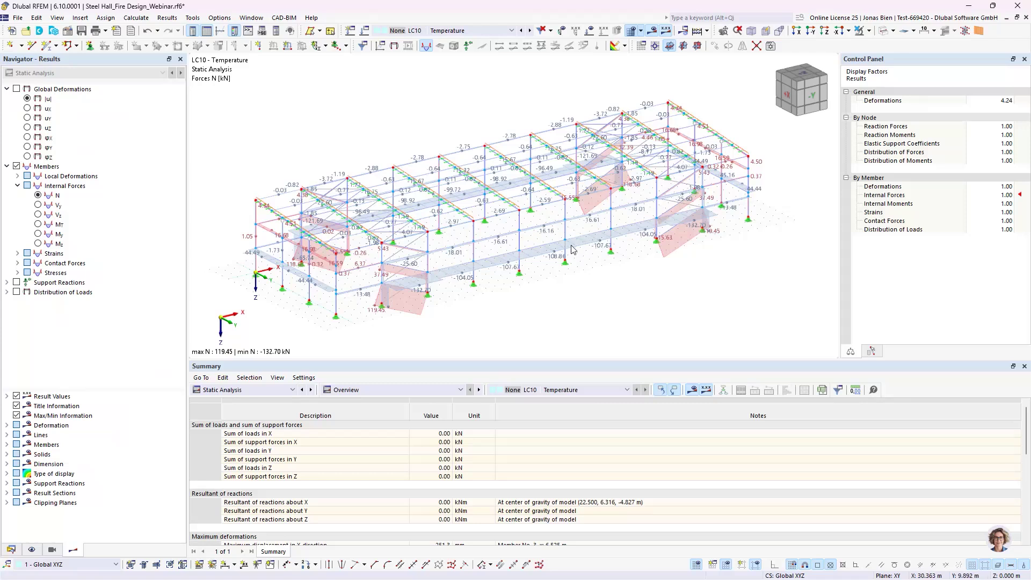
{"action": "middle_click_drag", "start_coordinate": [529, 290], "coordinate": [544, 275]}
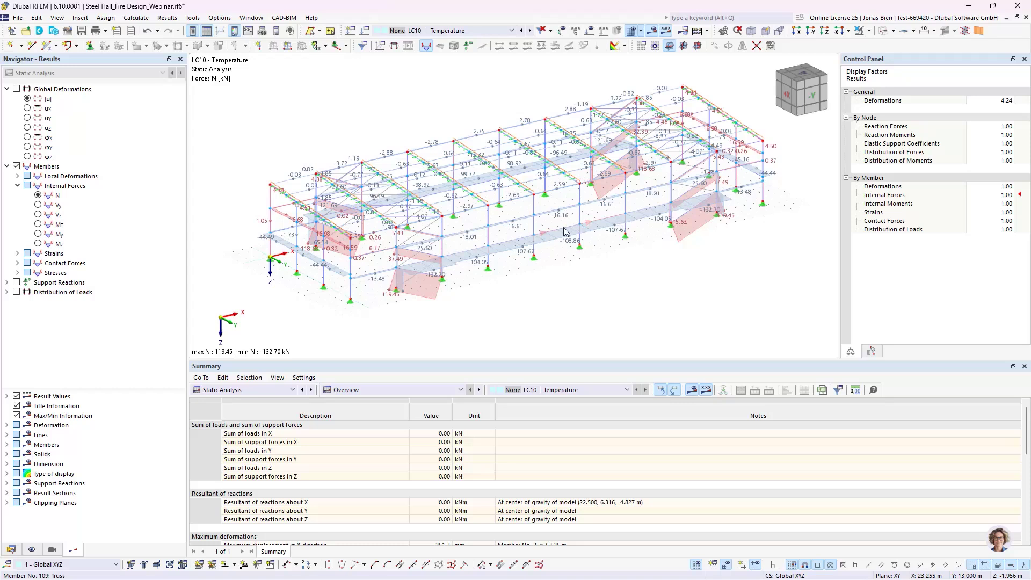
{"action": "mouse_move", "coordinate": [565, 232]}
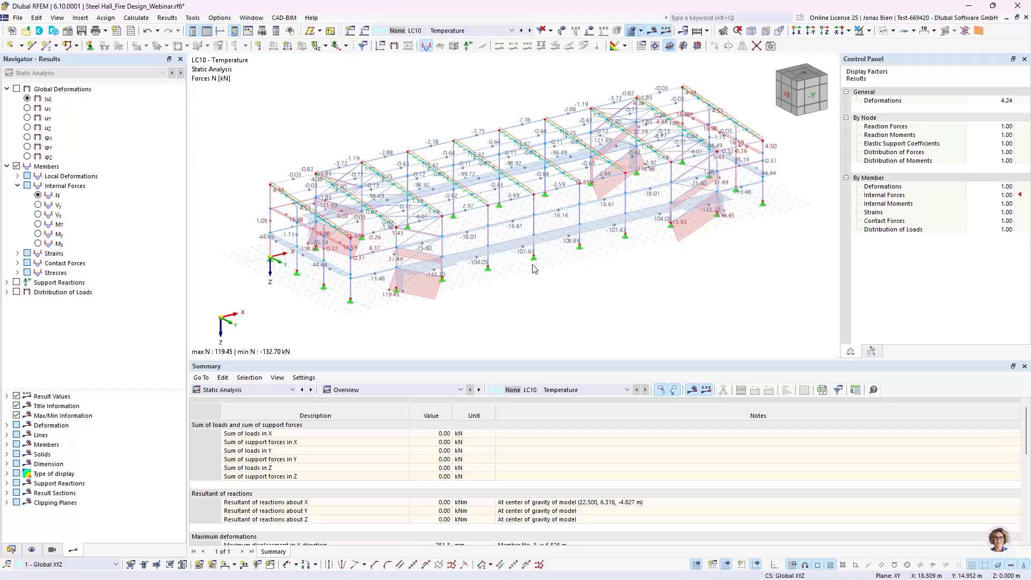
{"action": "middle_click_drag", "start_coordinate": [586, 259], "coordinate": [586, 262]}
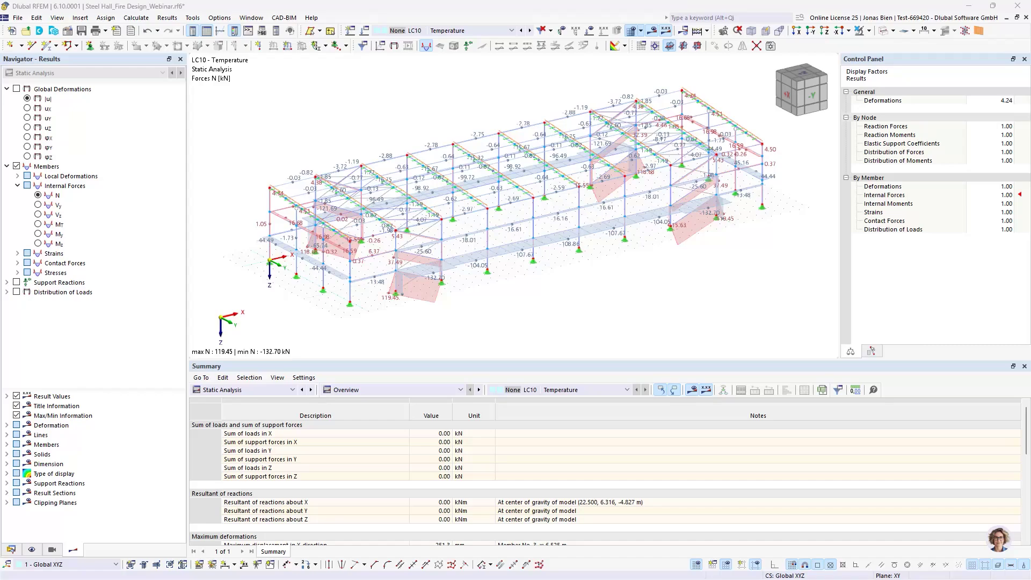
Switch to the presentation and read the slide on indirect actions due to thermal deformation
{"action": "key", "text": "alt+Tab"}
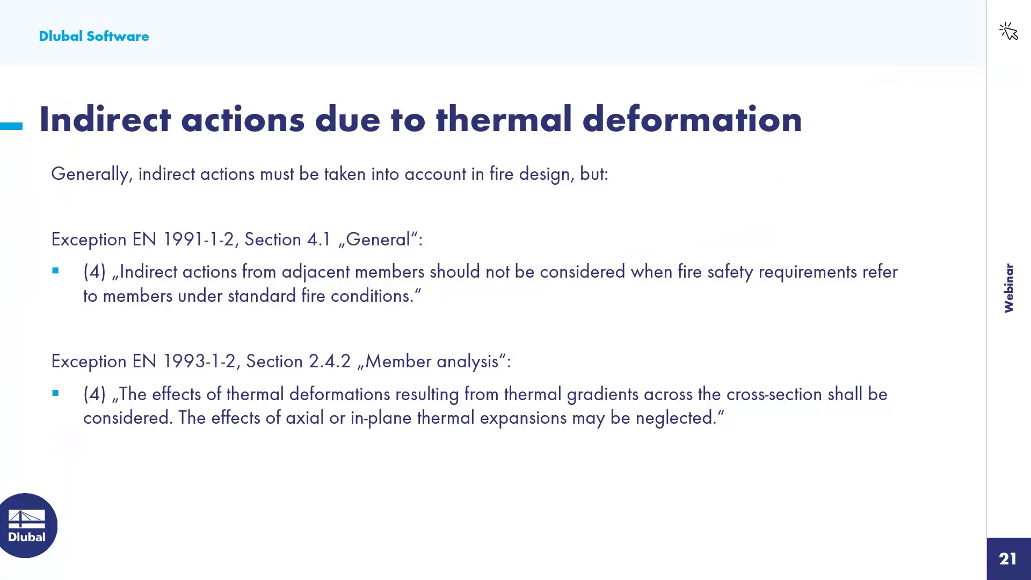
{"action": "key", "text": "Right"}
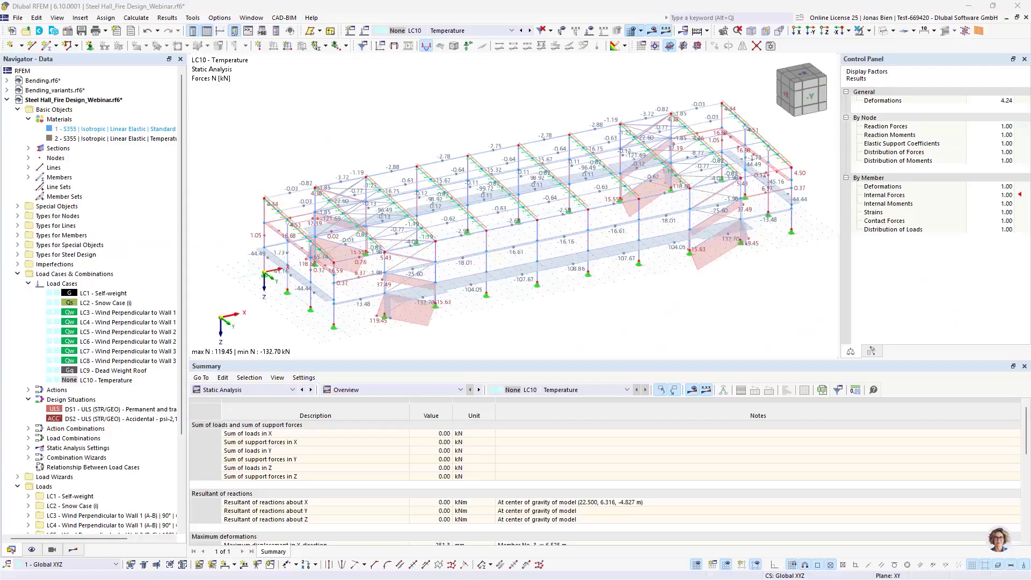
Activate the Construction Stages Analysis (CSA) add-on in the base data of the steel hall model
{"action": "right_click", "coordinate": [87, 101]}
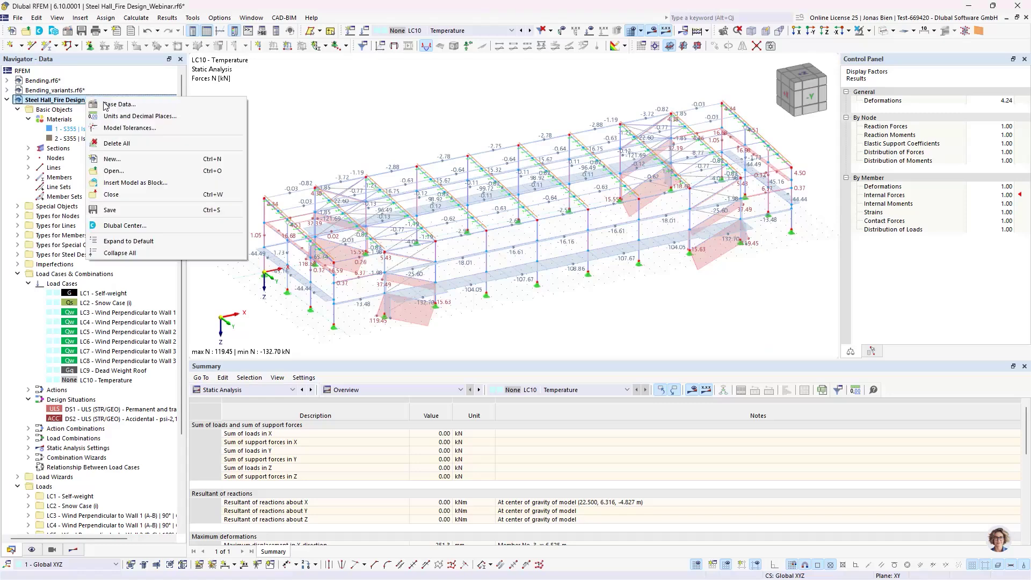
{"action": "left_click", "coordinate": [158, 129]}
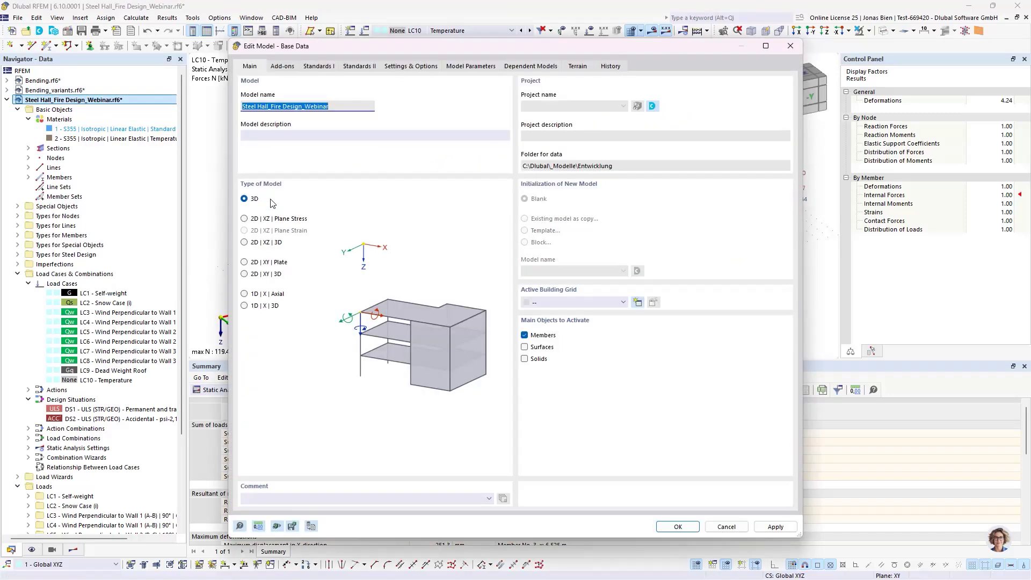
{"action": "left_click", "coordinate": [282, 66]}
{"action": "left_click", "coordinate": [326, 120]}
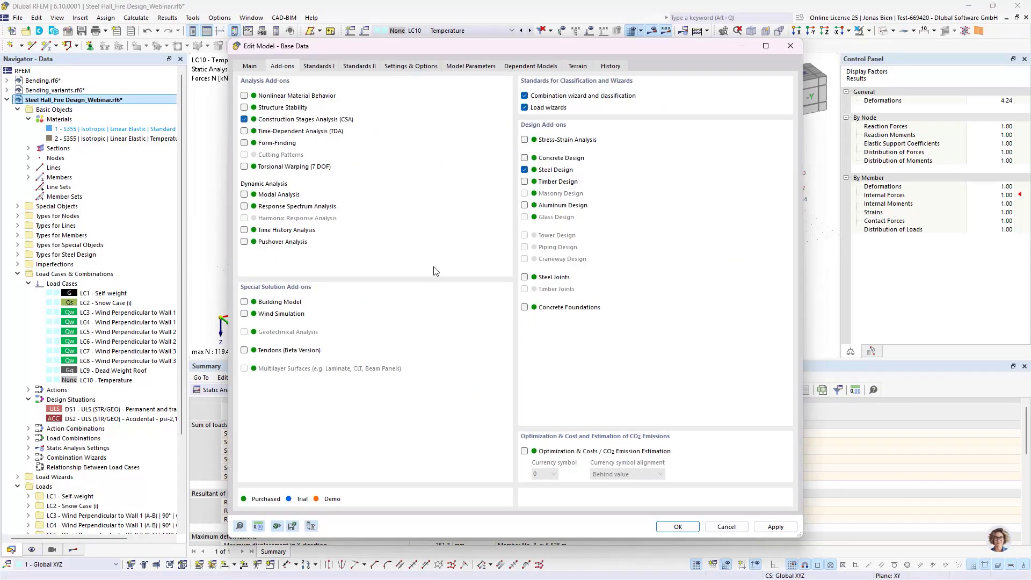
{"action": "left_click", "coordinate": [678, 528]}
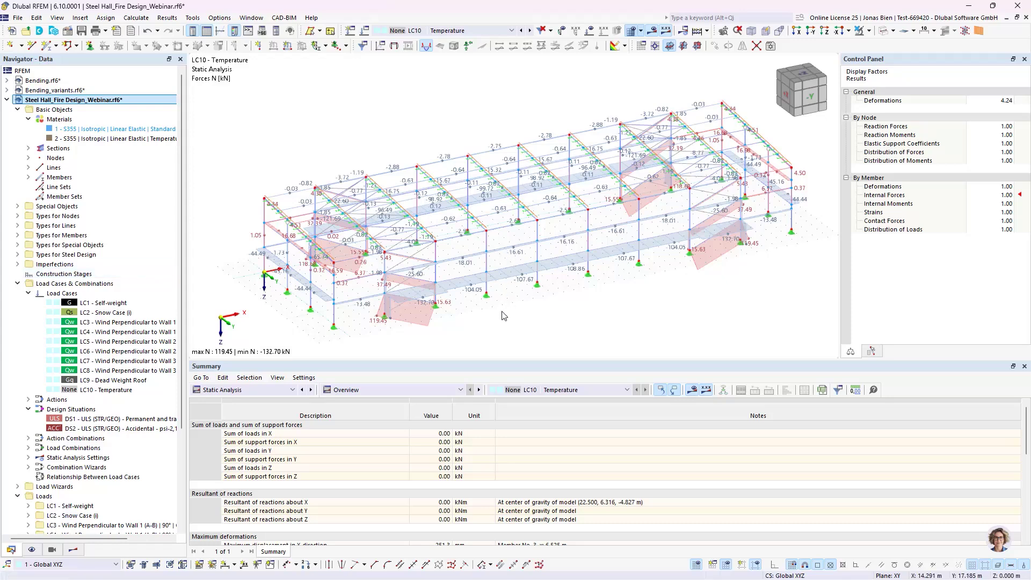
Open one of the hall's columns for editing, check its design type settings, and close it without changes
{"action": "double_click", "coordinate": [487, 266]}
{"action": "left_click", "coordinate": [409, 157]}
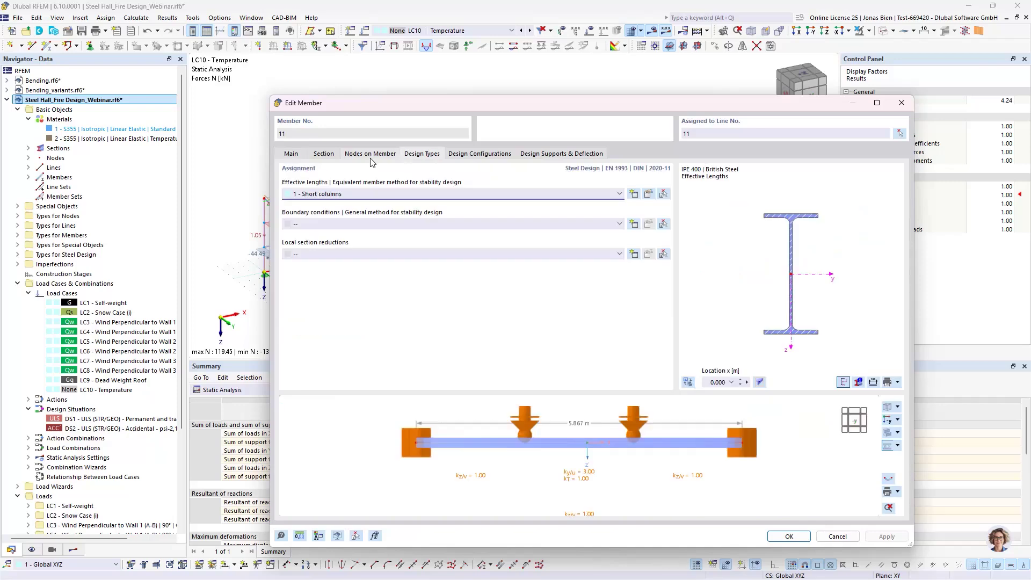
{"action": "left_click", "coordinate": [837, 536]}
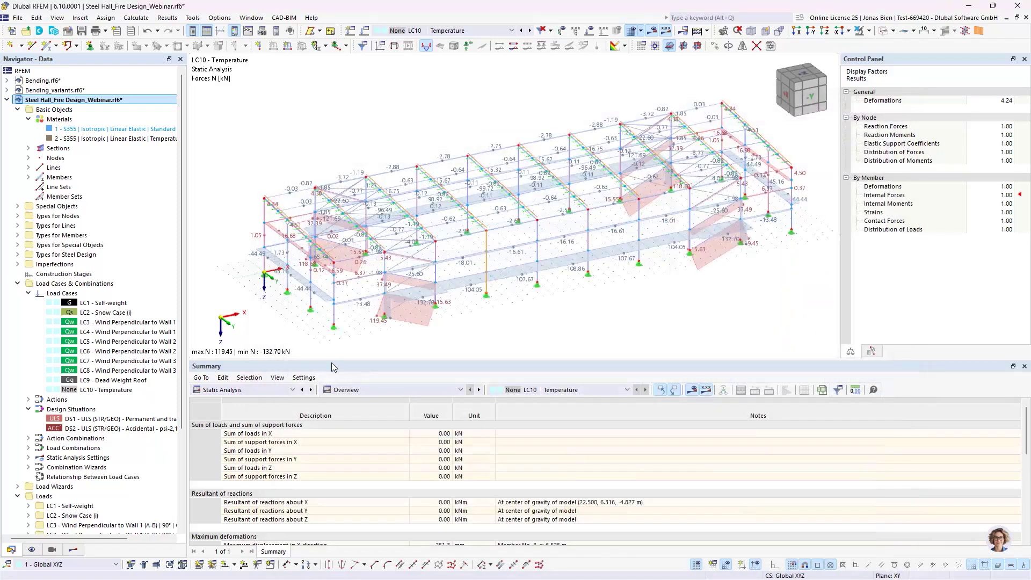
Define the first construction stage with member and nodal support changes, adding all members and all nodal supports
{"action": "double_click", "coordinate": [61, 274]}
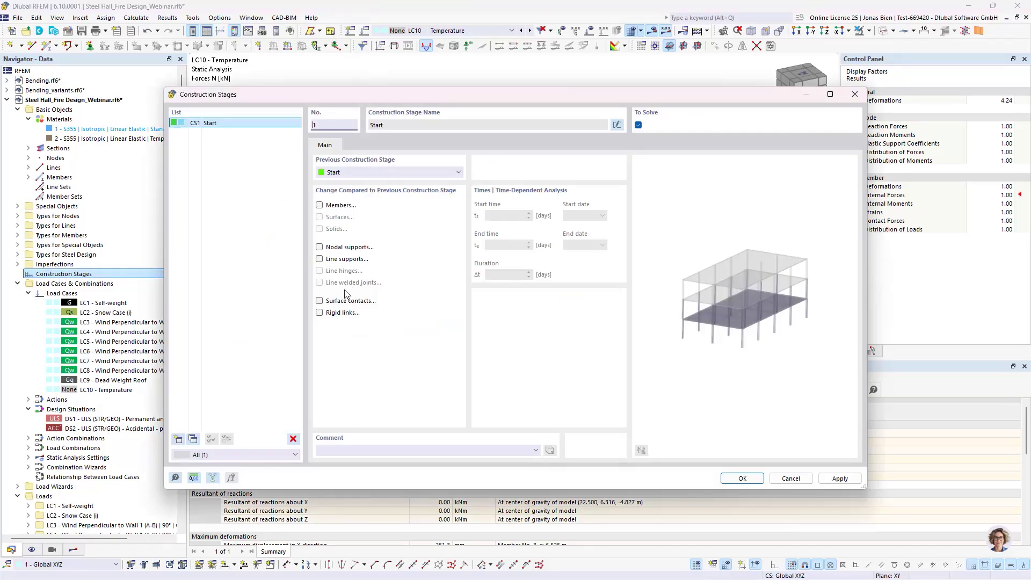
{"action": "left_click", "coordinate": [335, 207]}
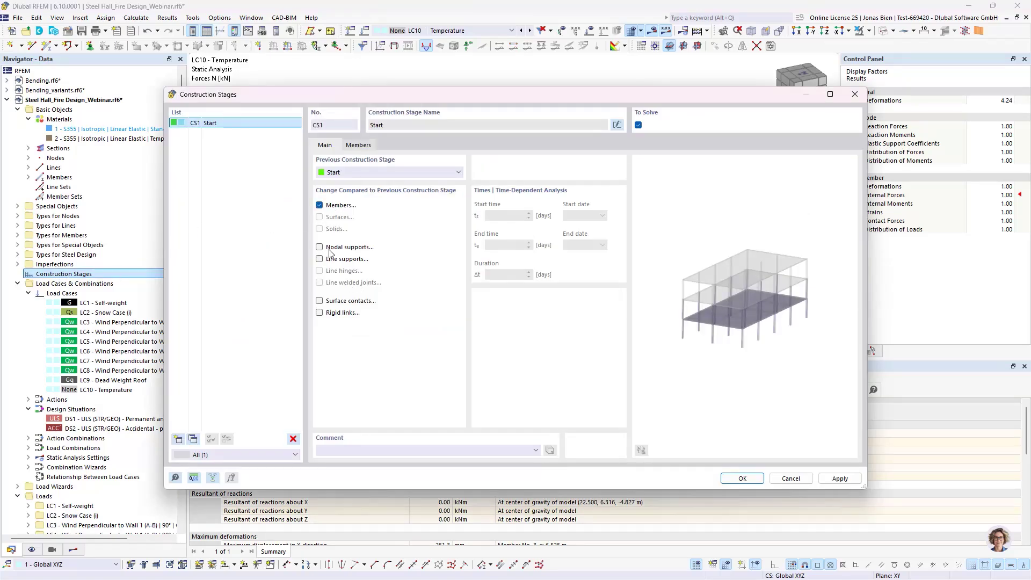
{"action": "left_click", "coordinate": [320, 247]}
{"action": "left_click", "coordinate": [358, 145]}
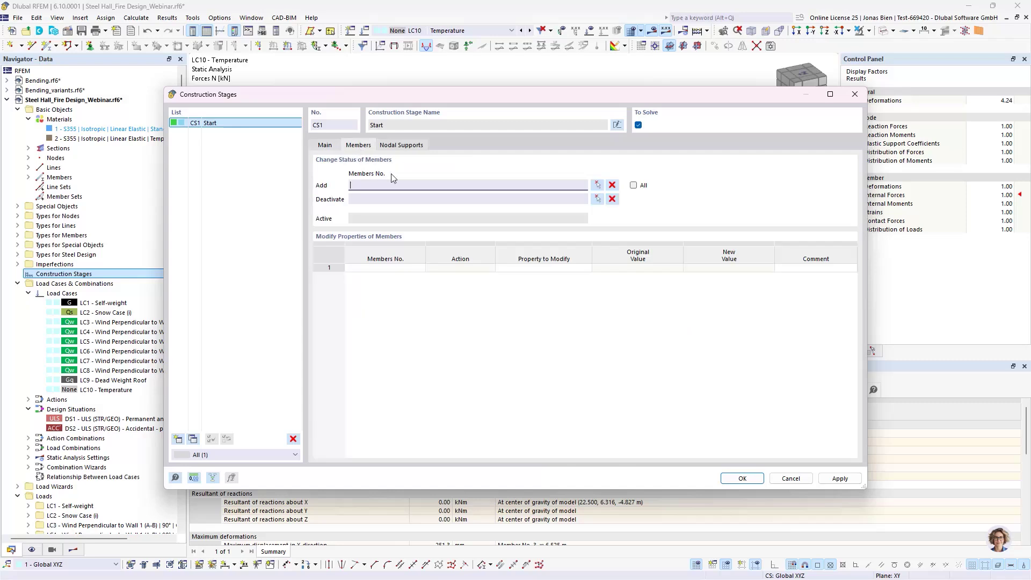
{"action": "left_click", "coordinate": [633, 186]}
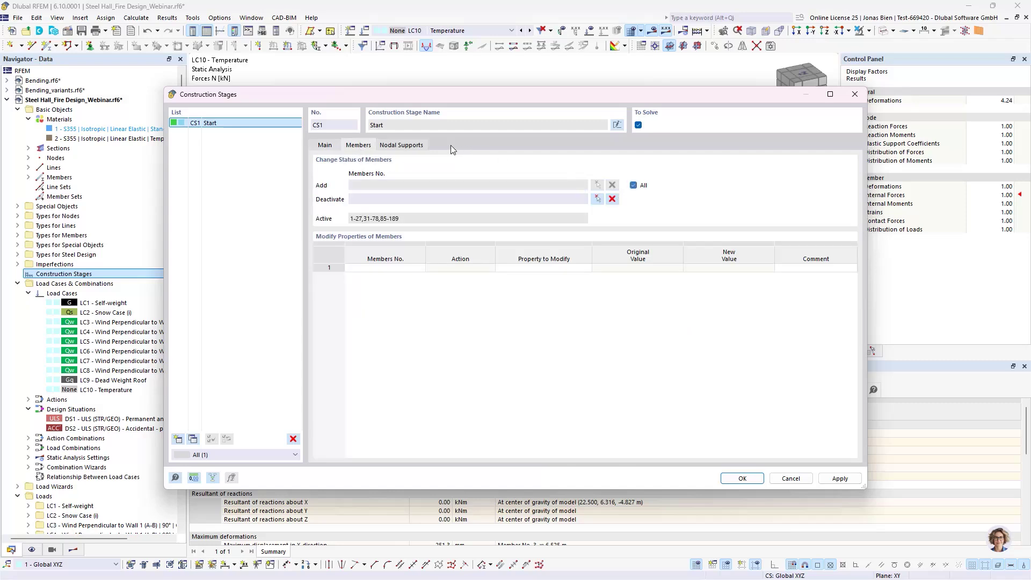
{"action": "left_click", "coordinate": [402, 145]}
{"action": "left_click", "coordinate": [633, 186]}
{"action": "left_click", "coordinate": [333, 146]}
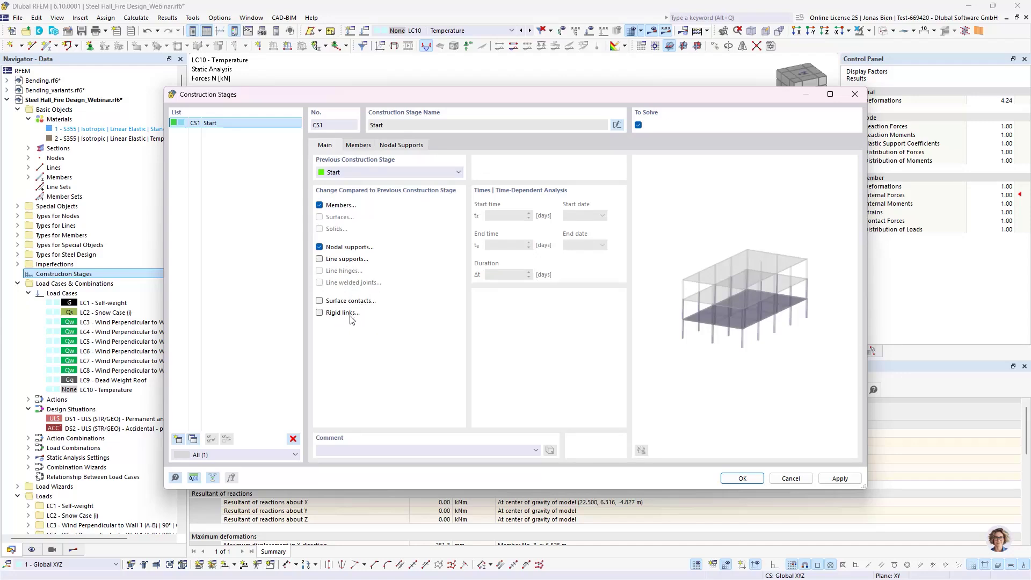
In construction stage CS1, modify the steel design effective length of column member 11 to 2 - Long columns and accept the stage
{"action": "left_click", "coordinate": [353, 146]}
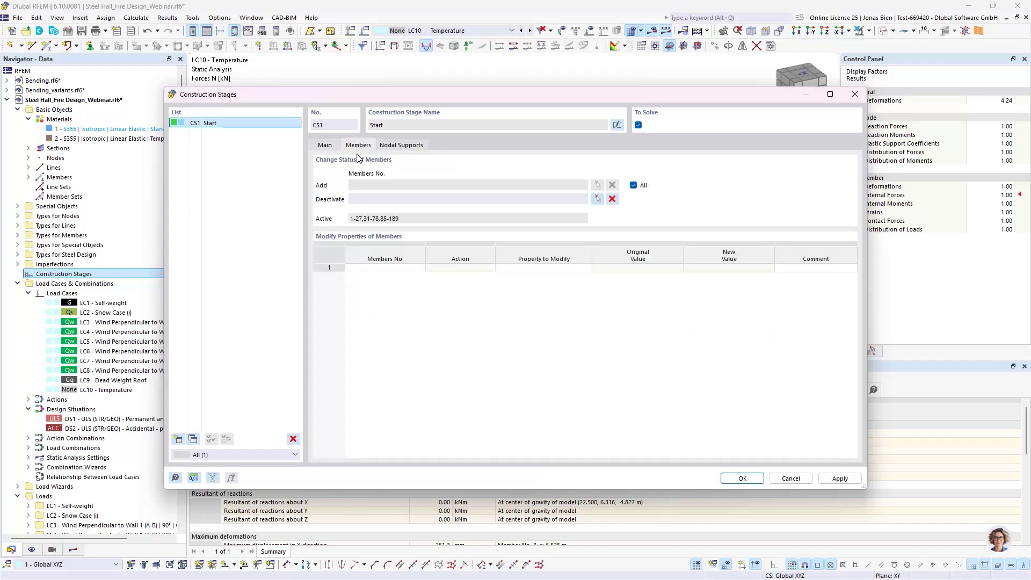
{"action": "left_click", "coordinate": [378, 268]}
{"action": "left_click", "coordinate": [389, 269]}
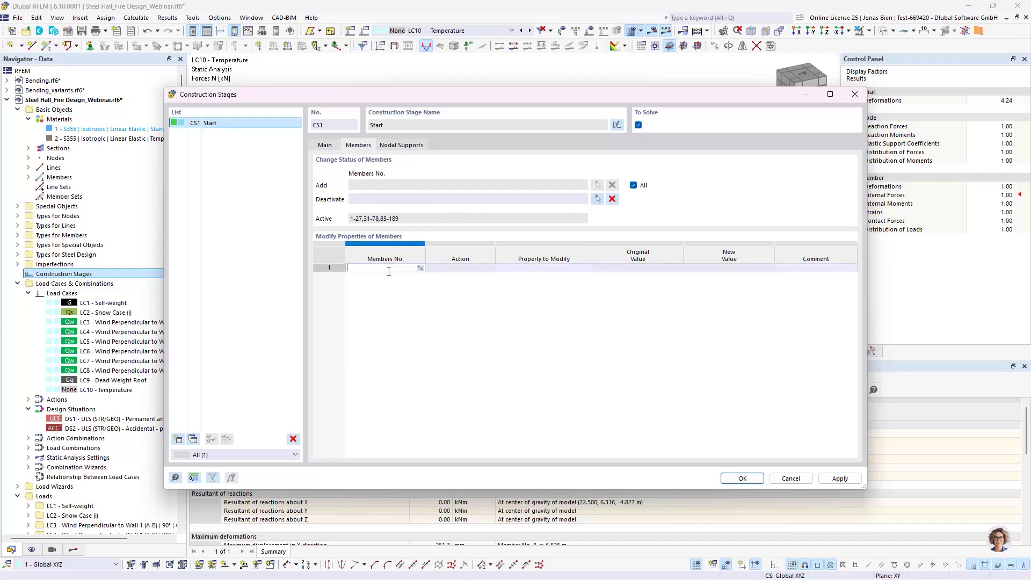
{"action": "left_click", "coordinate": [420, 268]}
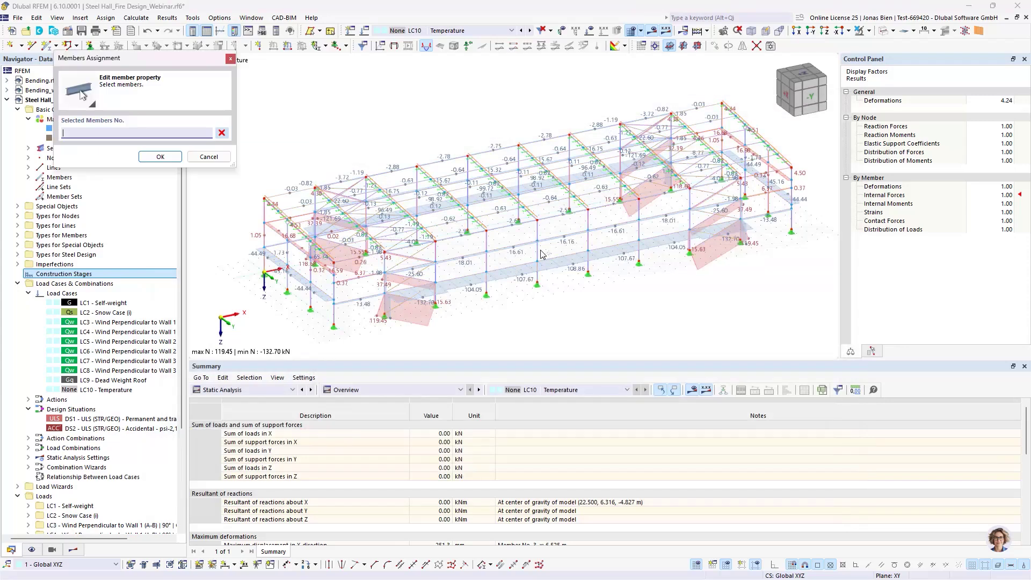
{"action": "left_click", "coordinate": [486, 260]}
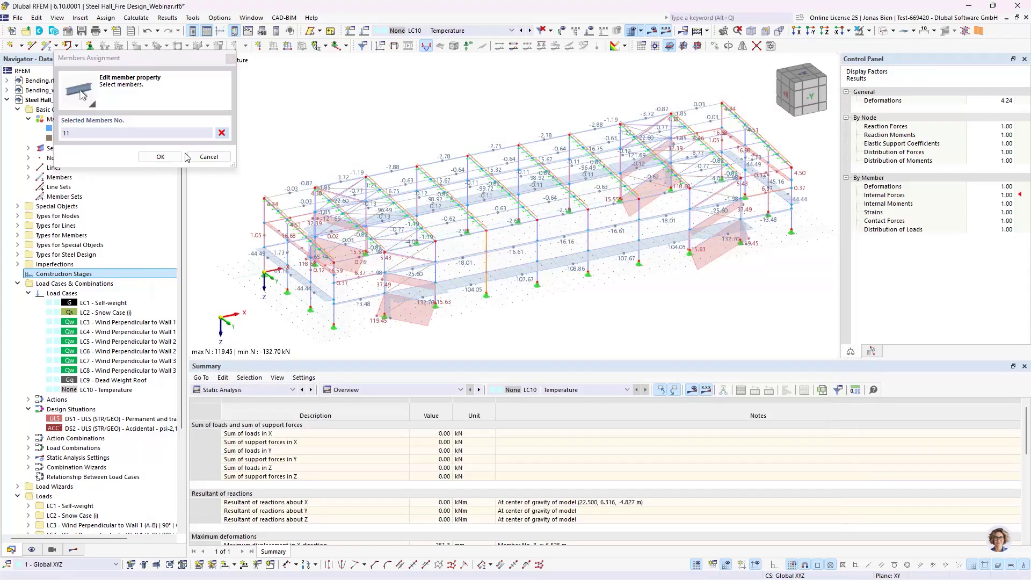
{"action": "left_click", "coordinate": [160, 156]}
{"action": "left_click", "coordinate": [550, 269]}
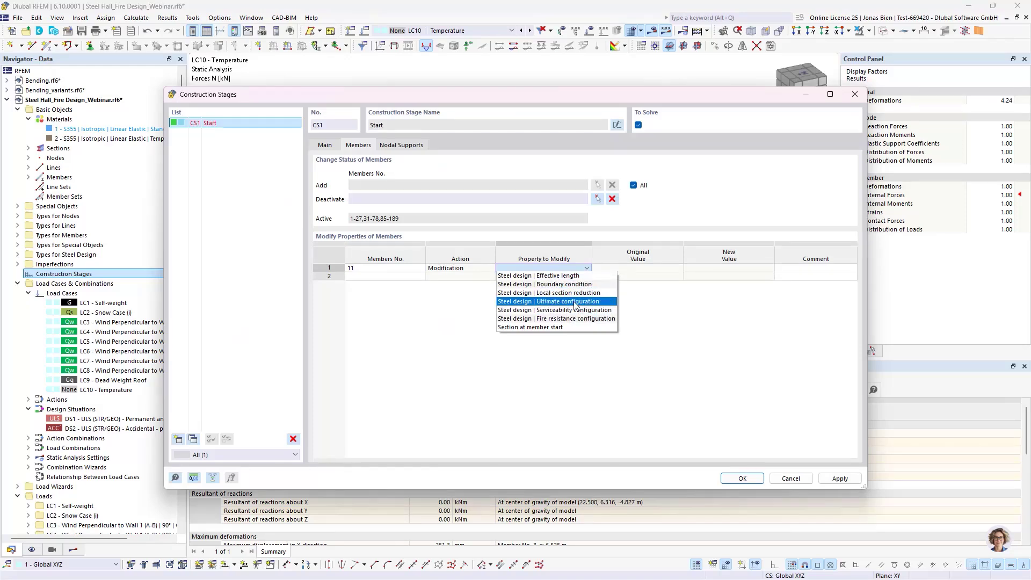
{"action": "left_click", "coordinate": [562, 276]}
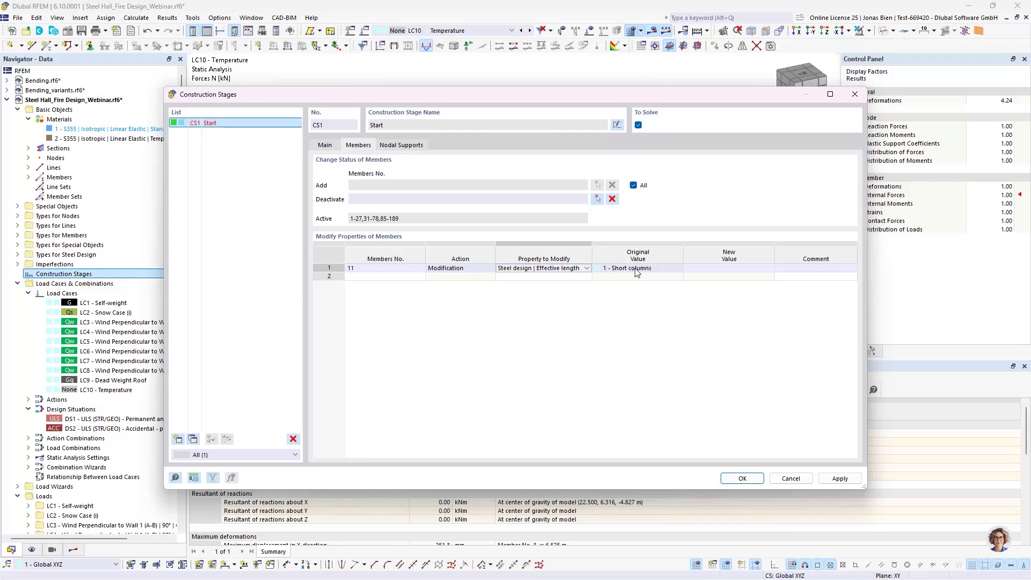
{"action": "left_click", "coordinate": [719, 268]}
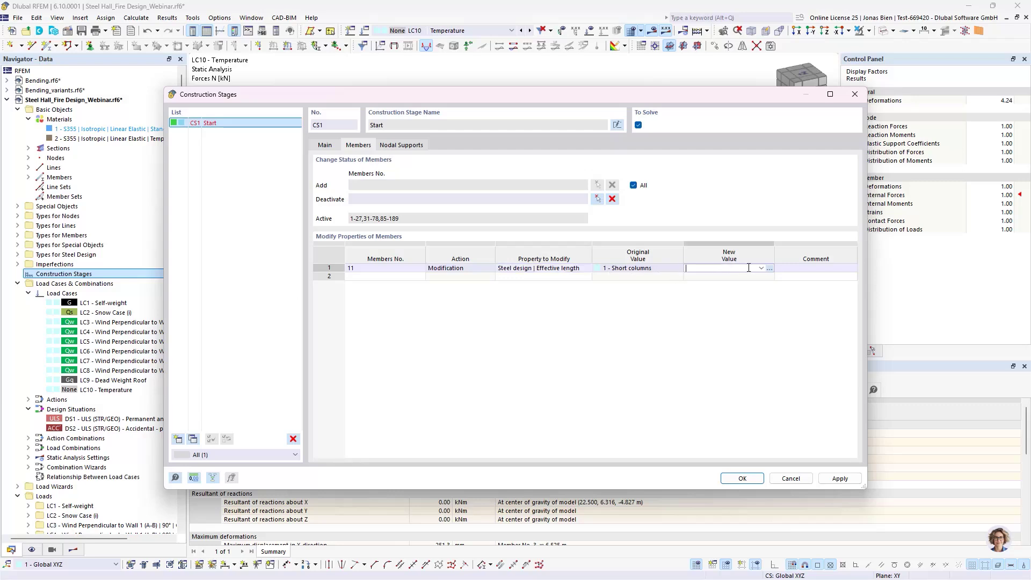
{"action": "left_click", "coordinate": [763, 268]}
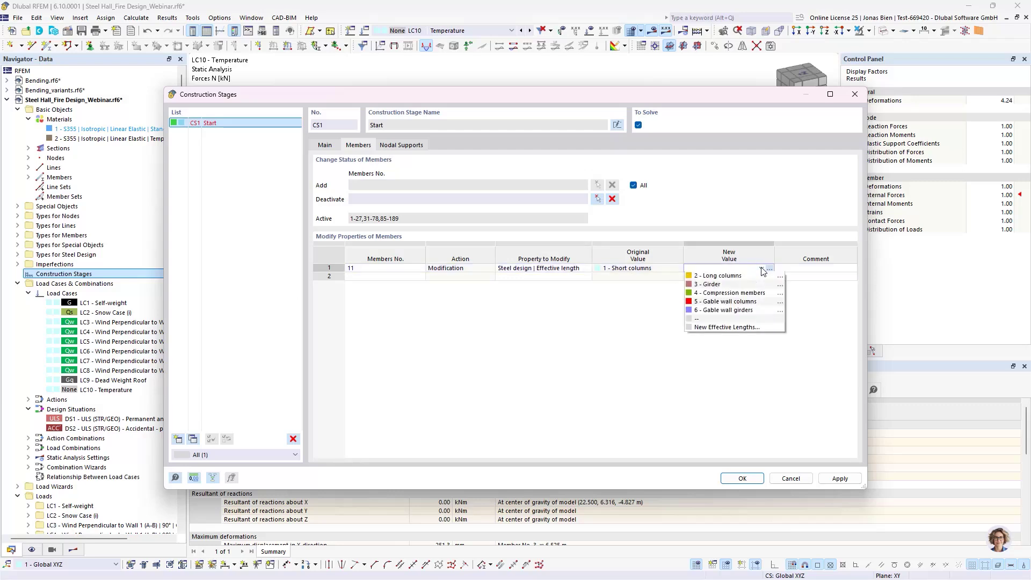
{"action": "left_click", "coordinate": [714, 276]}
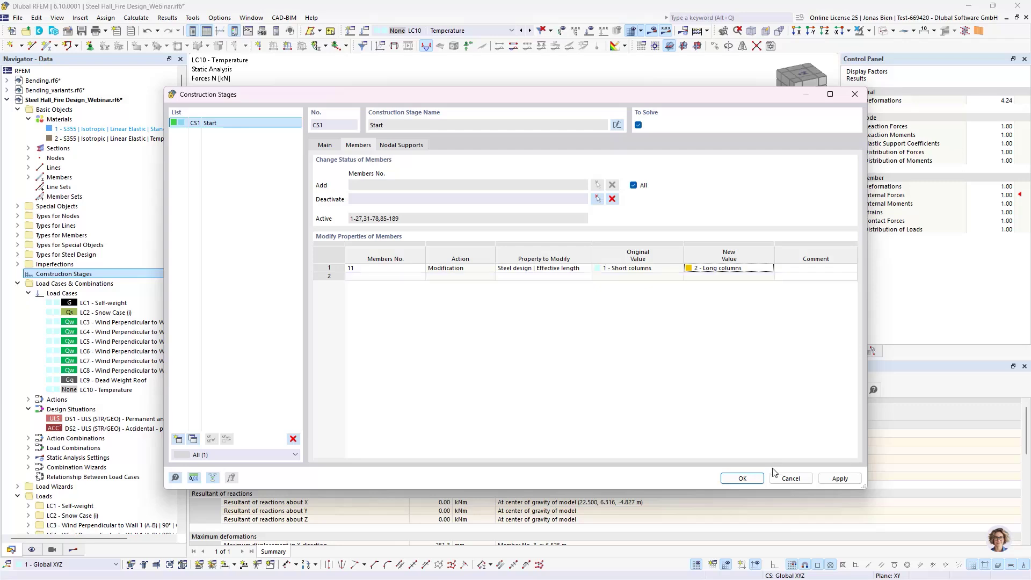
{"action": "left_click", "coordinate": [739, 478]}
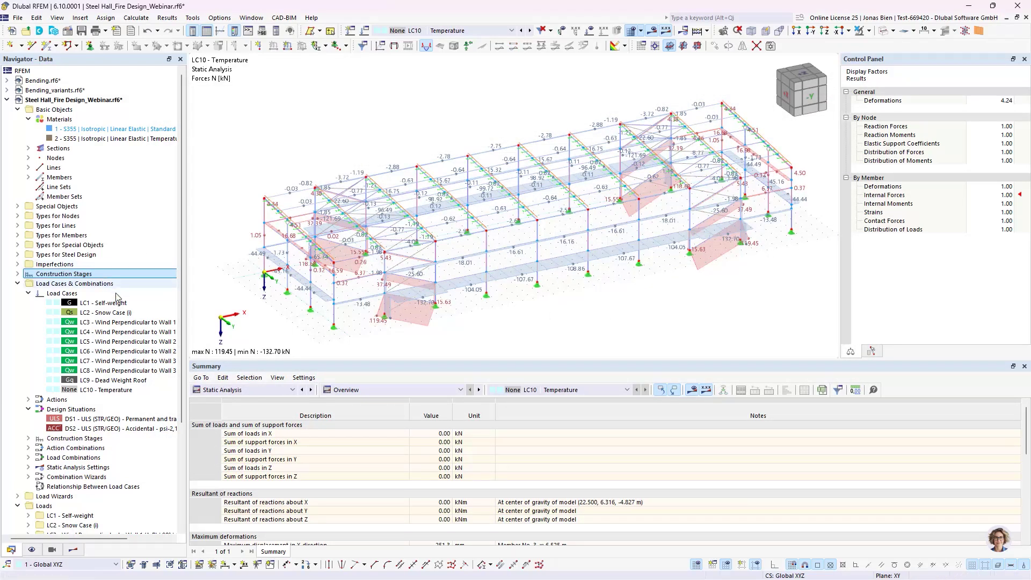
Assign load cases LC1 to LC9 to construction stage CS1, leaving out the temperature case LC10
{"action": "left_click", "coordinate": [28, 438]}
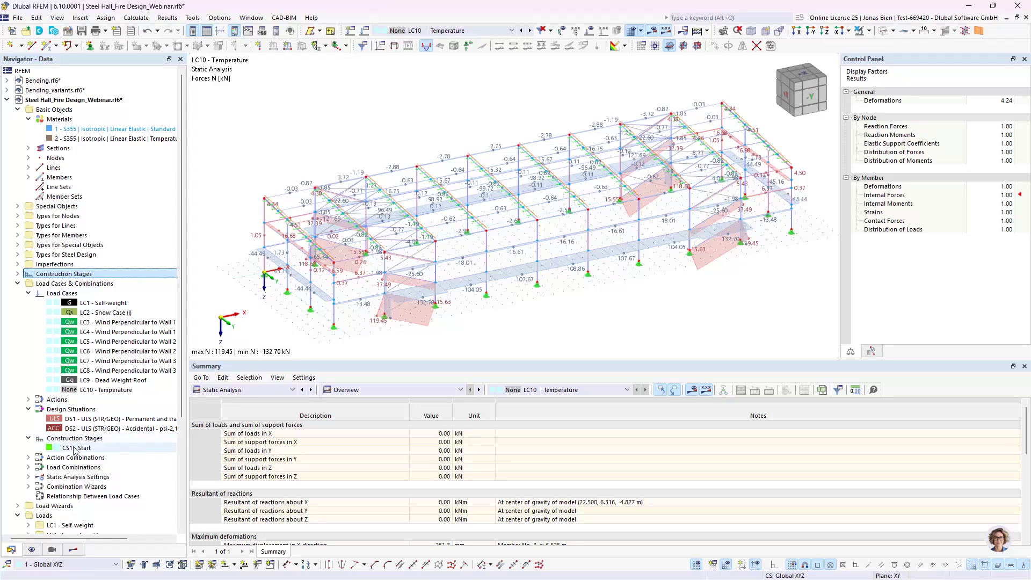
{"action": "double_click", "coordinate": [76, 448]}
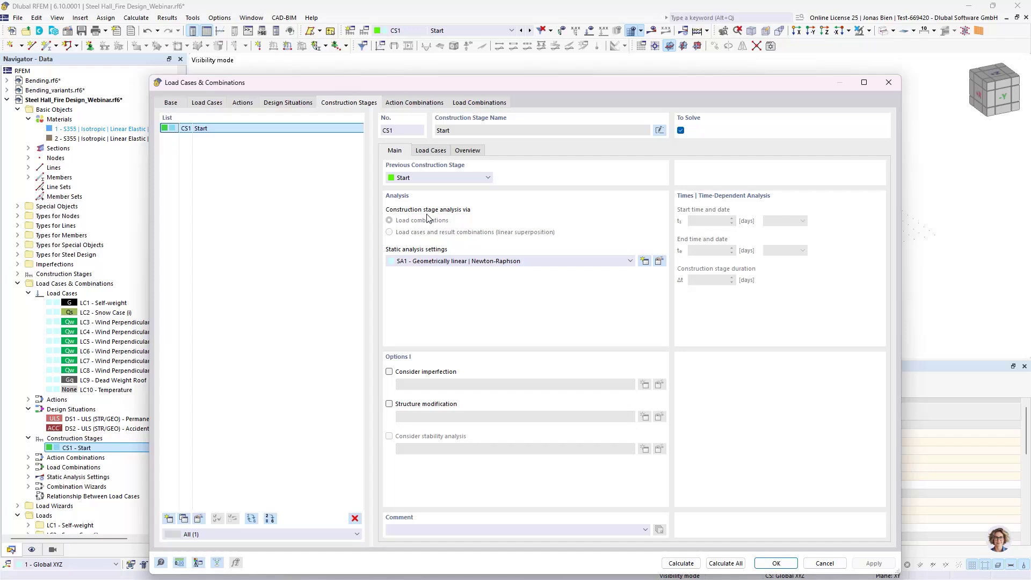
{"action": "left_click", "coordinate": [430, 151]}
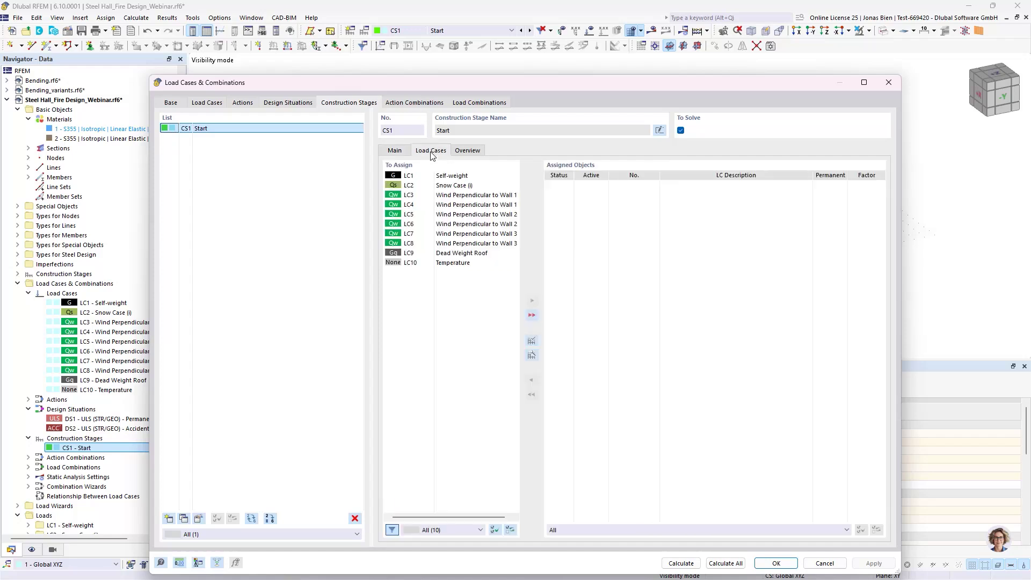
{"action": "left_click", "coordinate": [437, 179]}
{"action": "left_click", "coordinate": [454, 254], "text": "shift"}
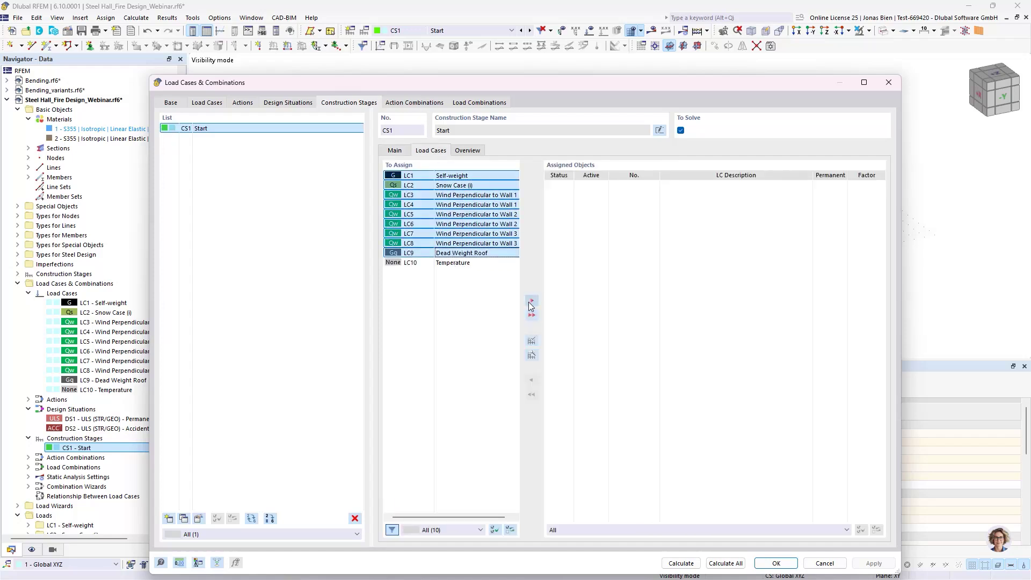
{"action": "left_click", "coordinate": [531, 302]}
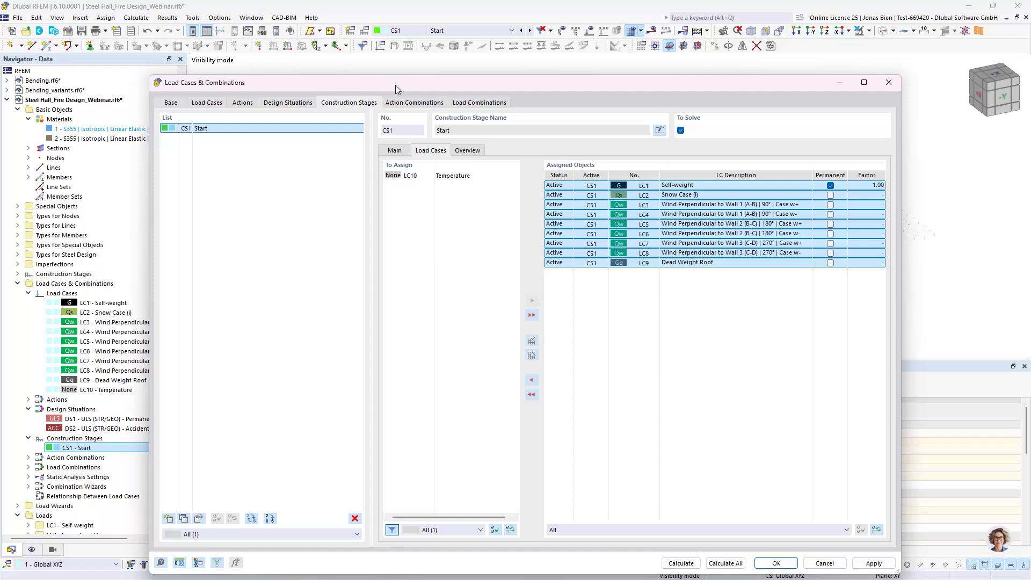
For the accidental design situation DS2, create an additional combination wizard as a copy of wizard 2
{"action": "left_click", "coordinate": [291, 105]}
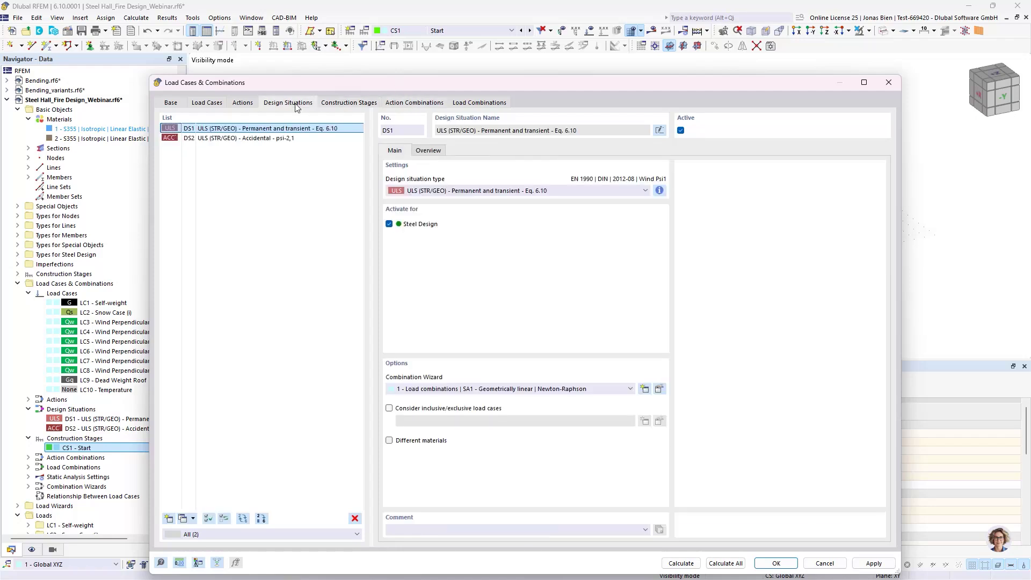
{"action": "left_click", "coordinate": [259, 139]}
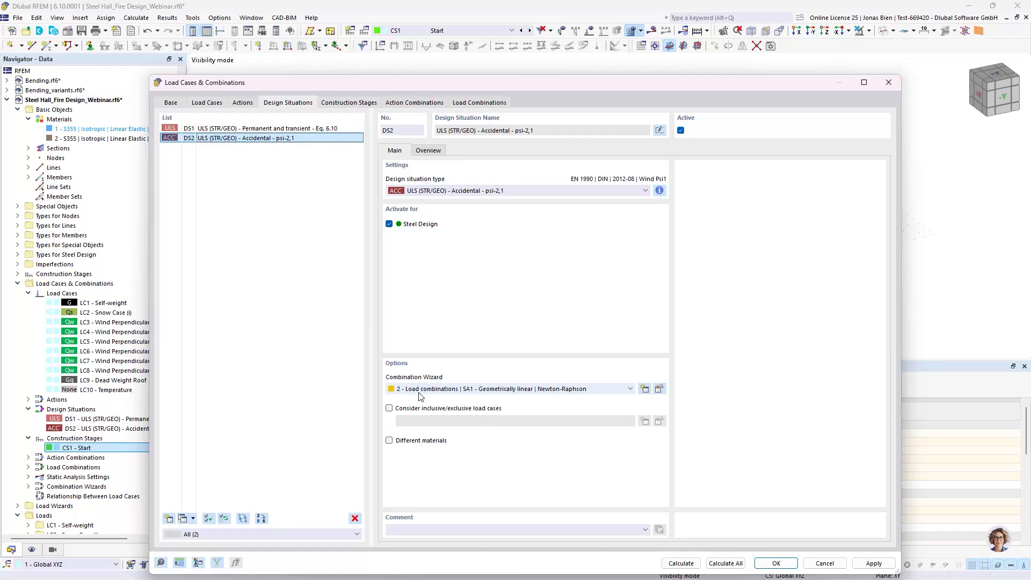
{"action": "left_click", "coordinate": [645, 389]}
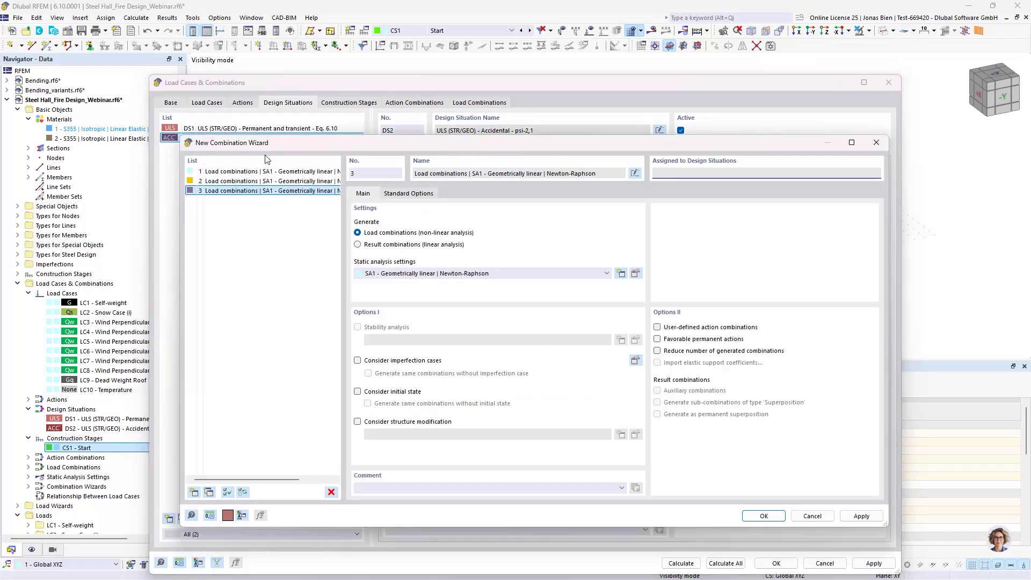
{"action": "left_click", "coordinate": [331, 491]}
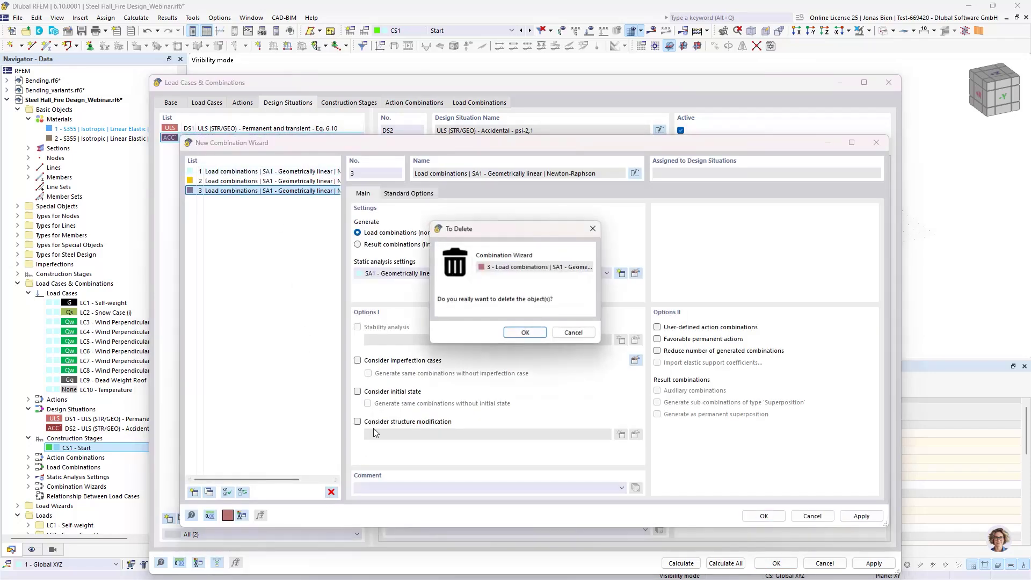
{"action": "left_click", "coordinate": [519, 335]}
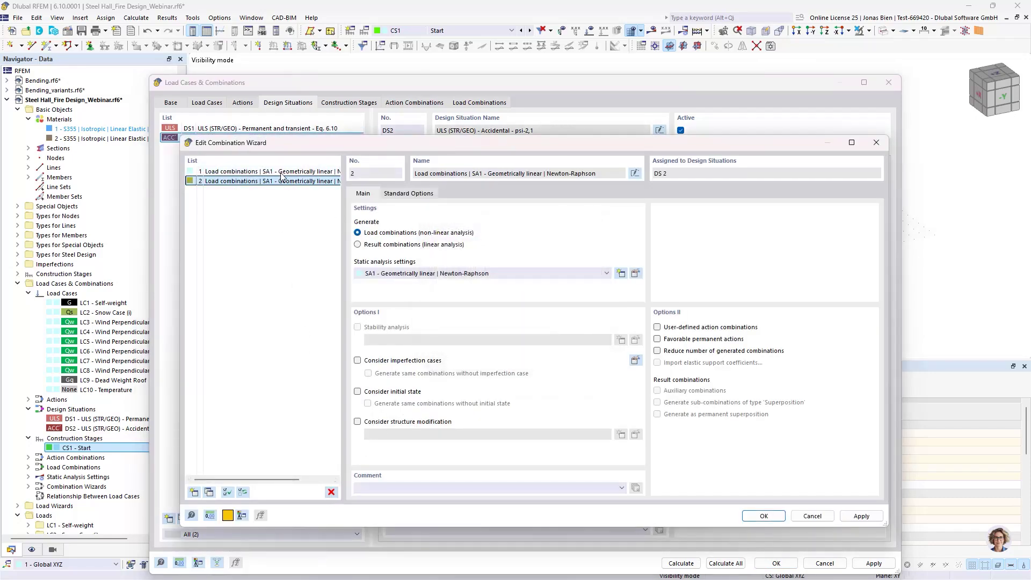
{"action": "left_click", "coordinate": [209, 492]}
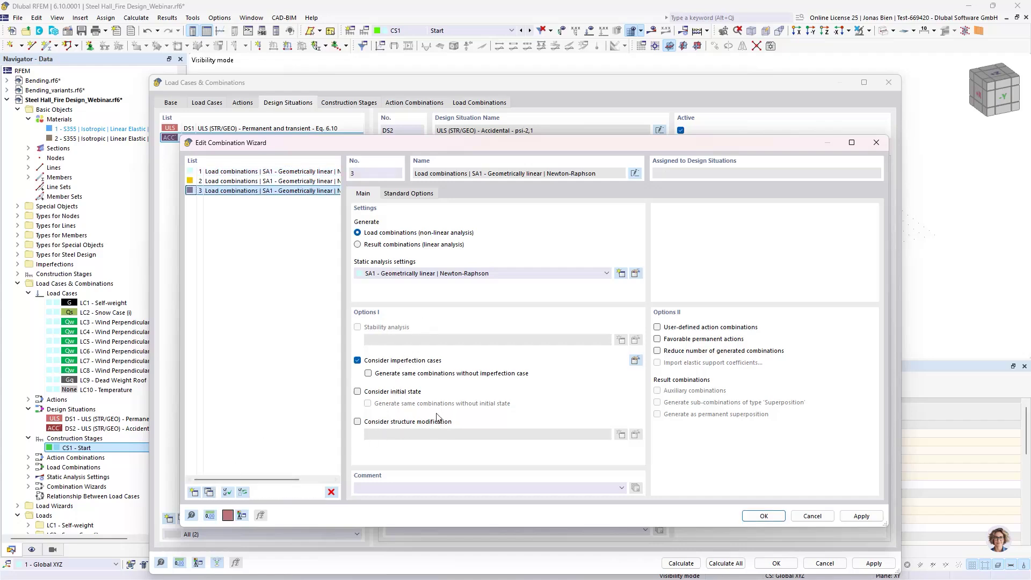
Make the copied combination wizard consider an initial state, assign CS1 - Start as that state, and accept it for DS2
{"action": "left_click", "coordinate": [406, 395]}
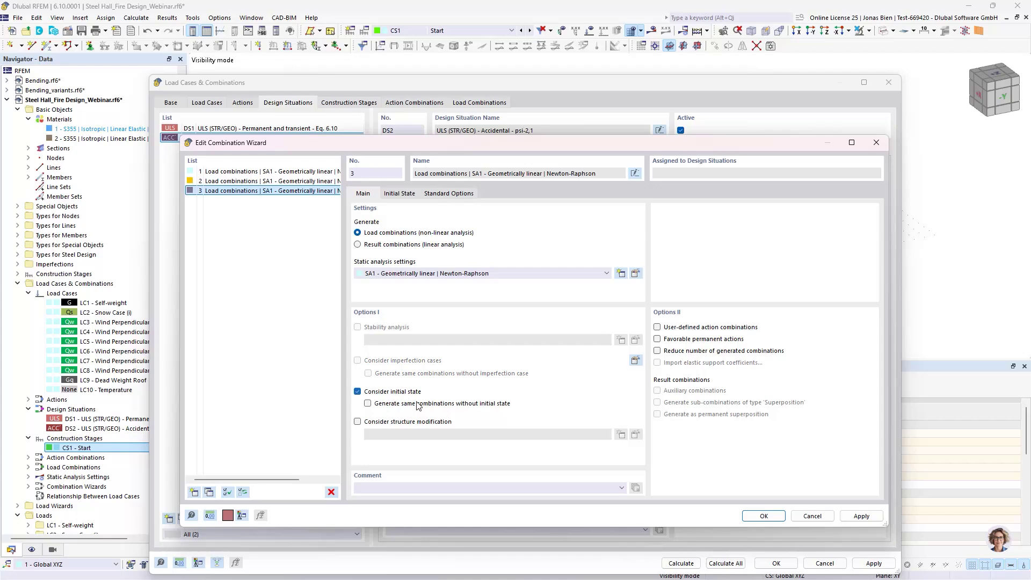
{"action": "left_click", "coordinate": [407, 194]}
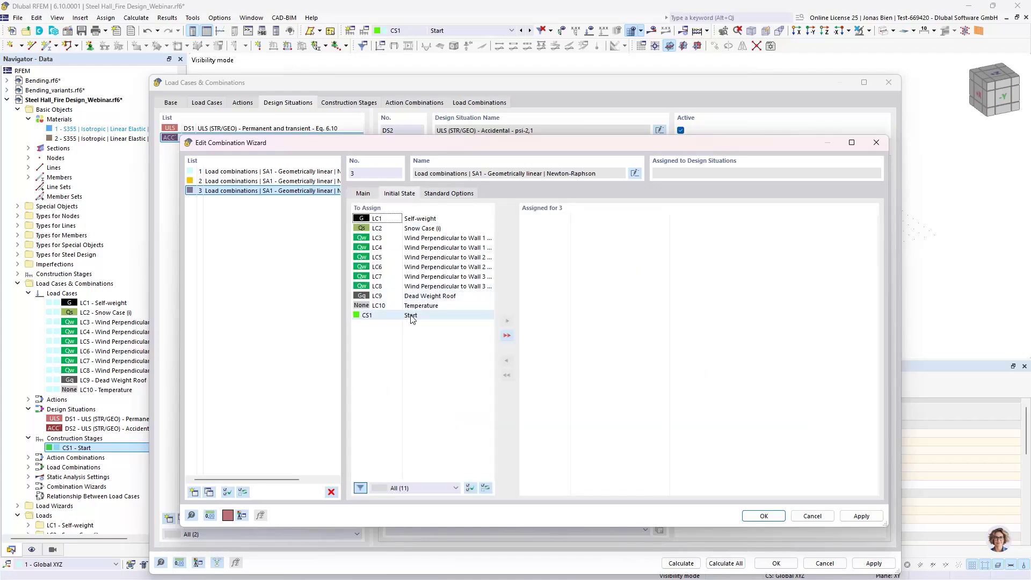
{"action": "left_click_drag", "start_coordinate": [412, 319], "coordinate": [591, 220]}
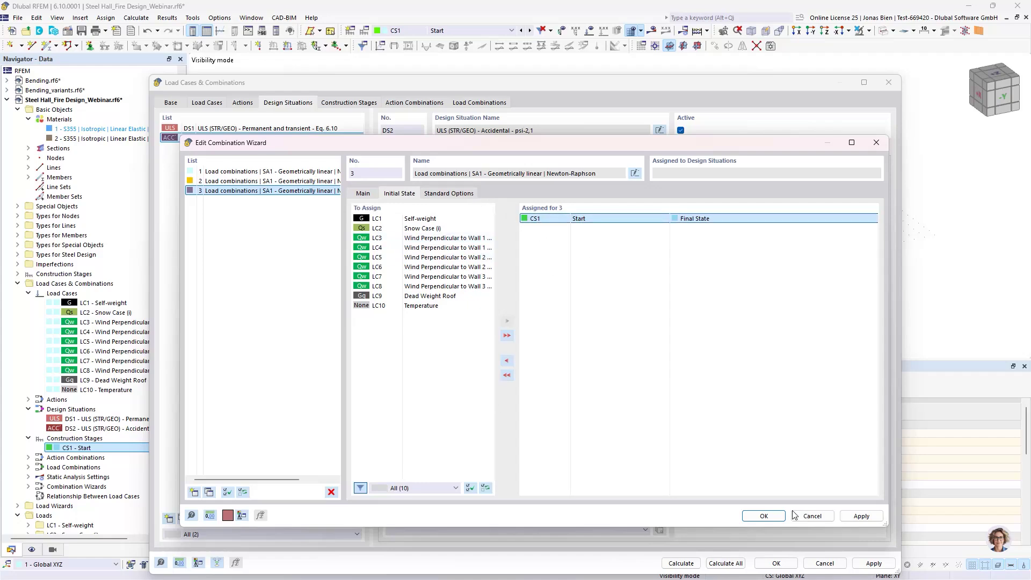
{"action": "left_click", "coordinate": [759, 516]}
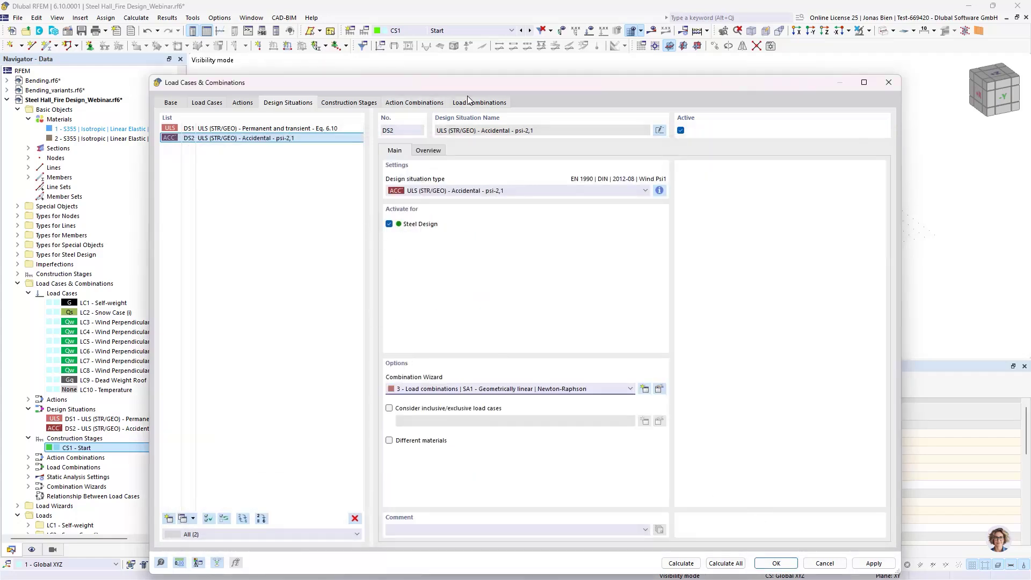
Generate the load combinations, check the construction stage setting of accidental combinations CO43 and CO46, and accept the load cases and combinations
{"action": "left_click", "coordinate": [468, 102]}
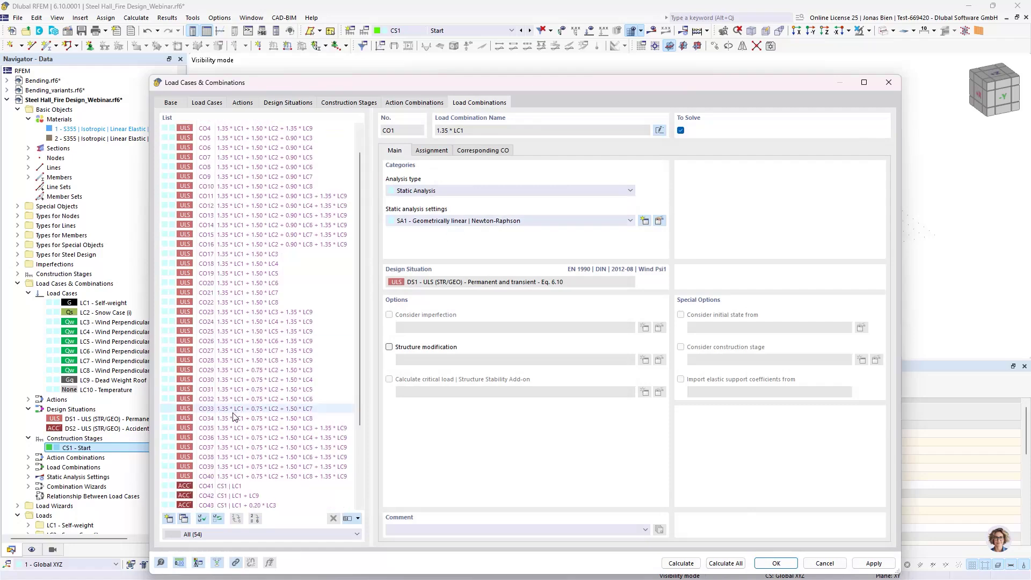
{"action": "scroll", "coordinate": [233, 416], "scroll_direction": "down", "scroll_amount": 4}
{"action": "left_click", "coordinate": [237, 400]}
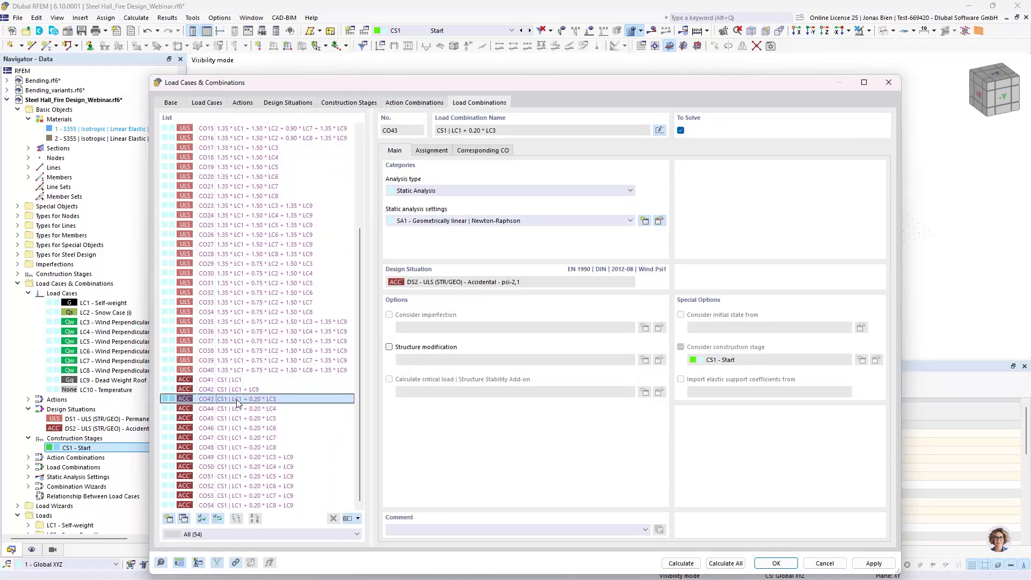
{"action": "left_click", "coordinate": [239, 428]}
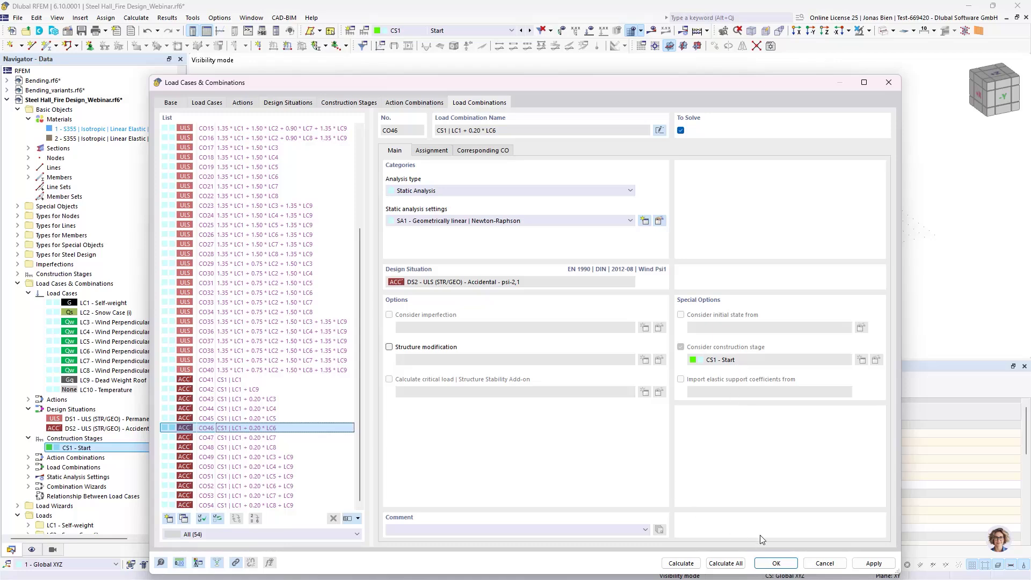
{"action": "left_click", "coordinate": [777, 563]}
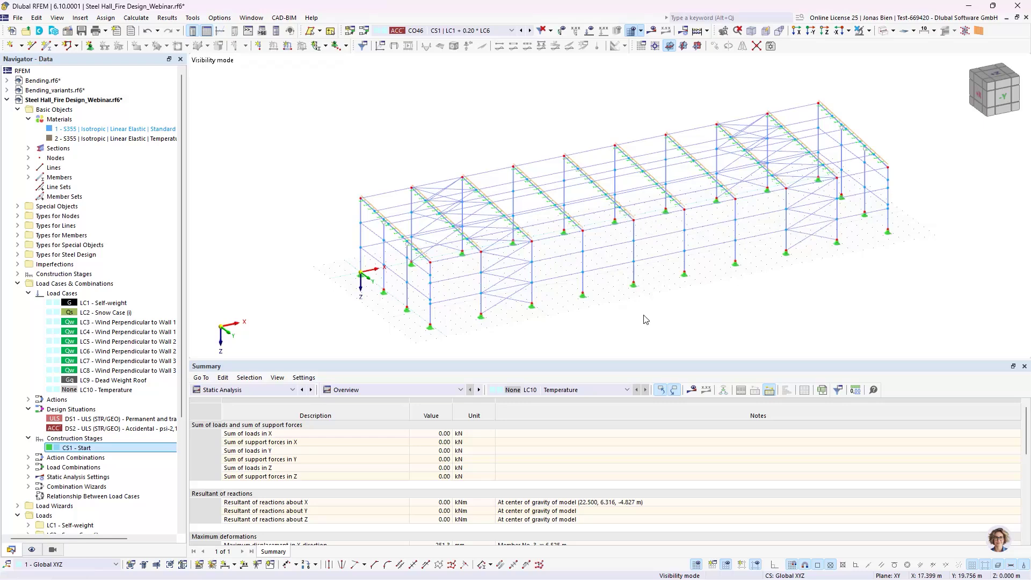
{"action": "scroll", "coordinate": [592, 200], "scroll_direction": "up", "scroll_amount": 3}
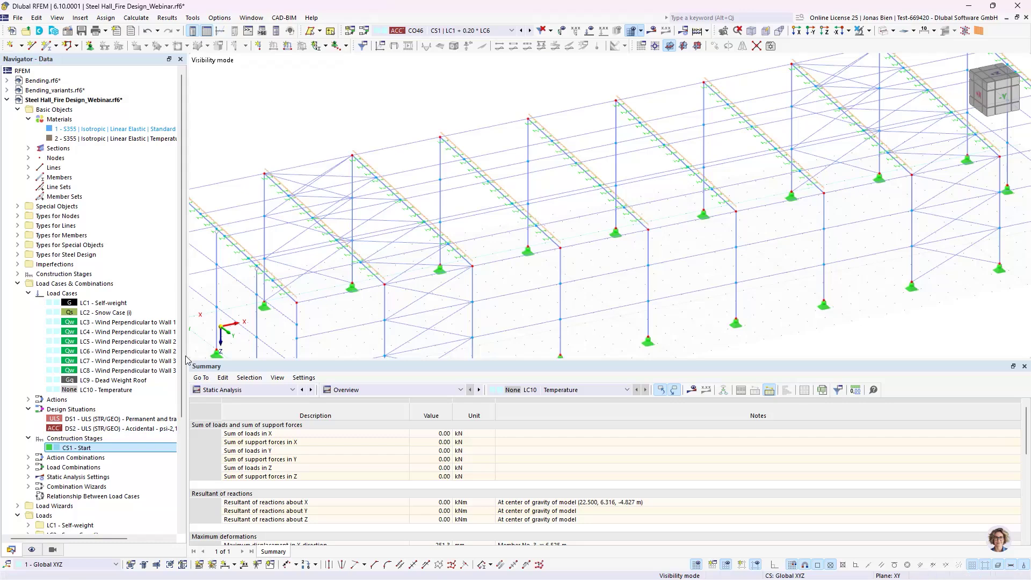
Enable structure modification in combination wizard 3 of accidental design situation DS2 and begin a new structure modification for it
{"action": "left_click", "coordinate": [114, 428]}
{"action": "double_click", "coordinate": [114, 429]}
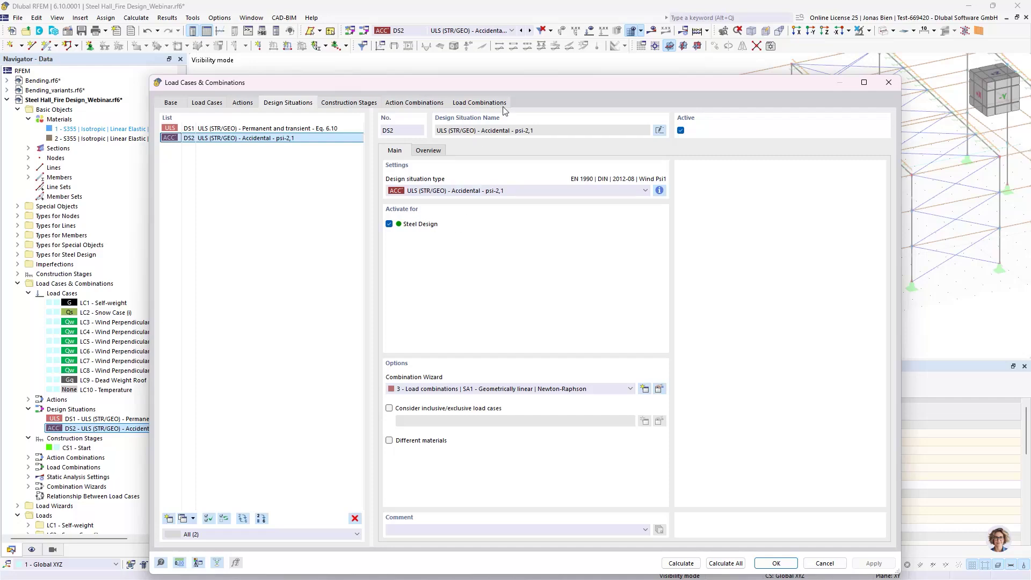
{"action": "left_click", "coordinate": [479, 103]}
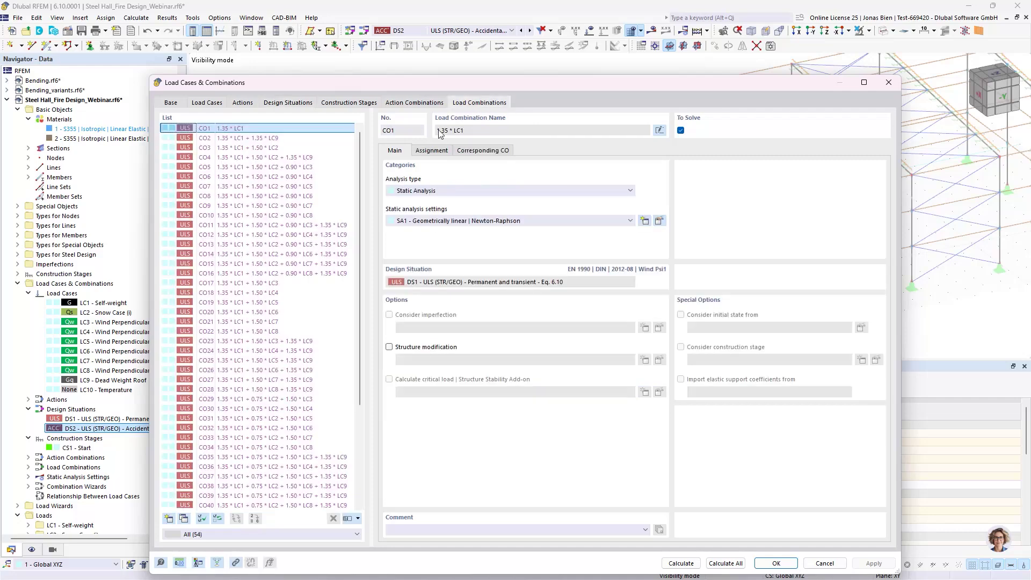
{"action": "left_click", "coordinate": [295, 103]}
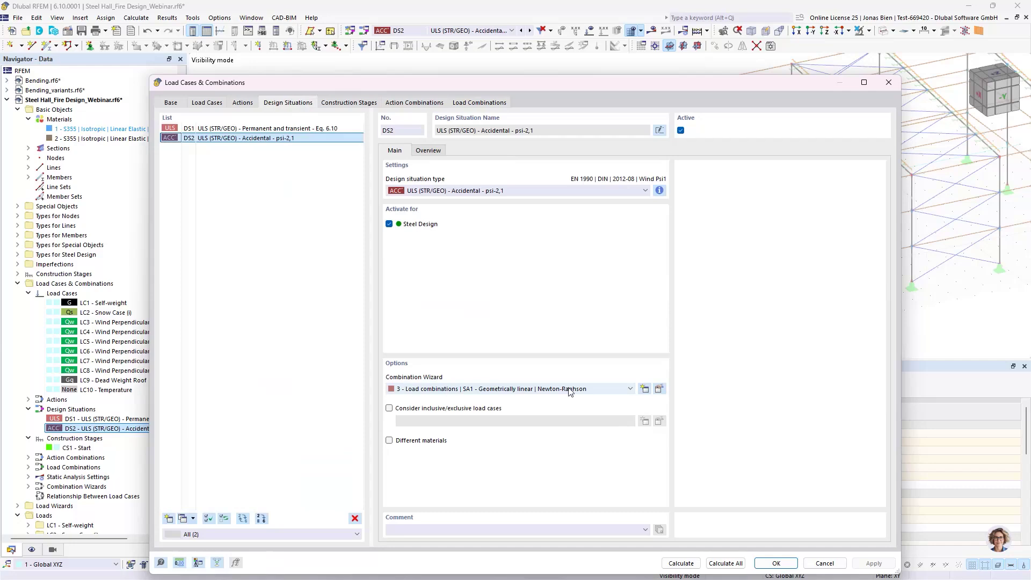
{"action": "left_click", "coordinate": [658, 389]}
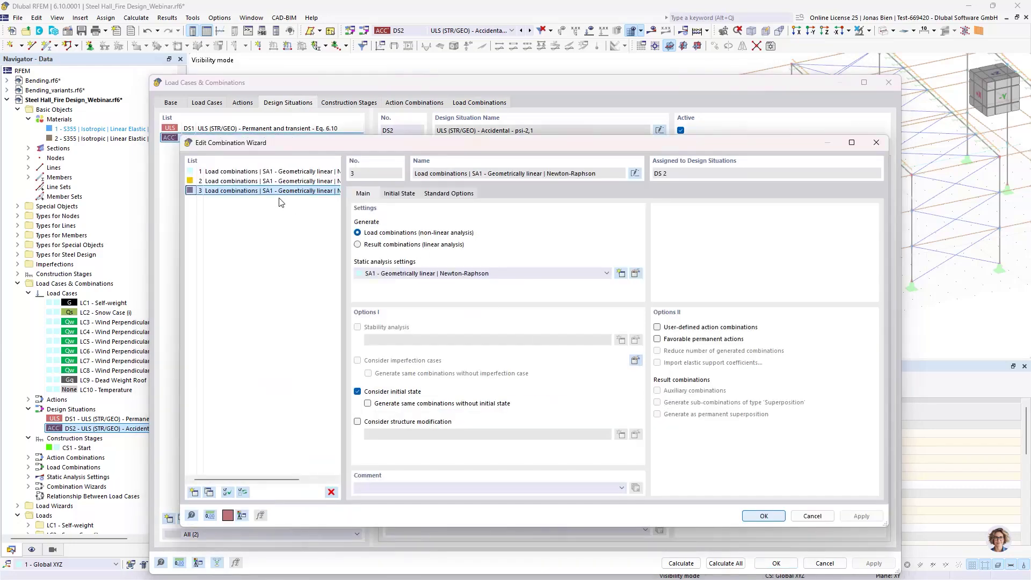
{"action": "left_click", "coordinate": [399, 422]}
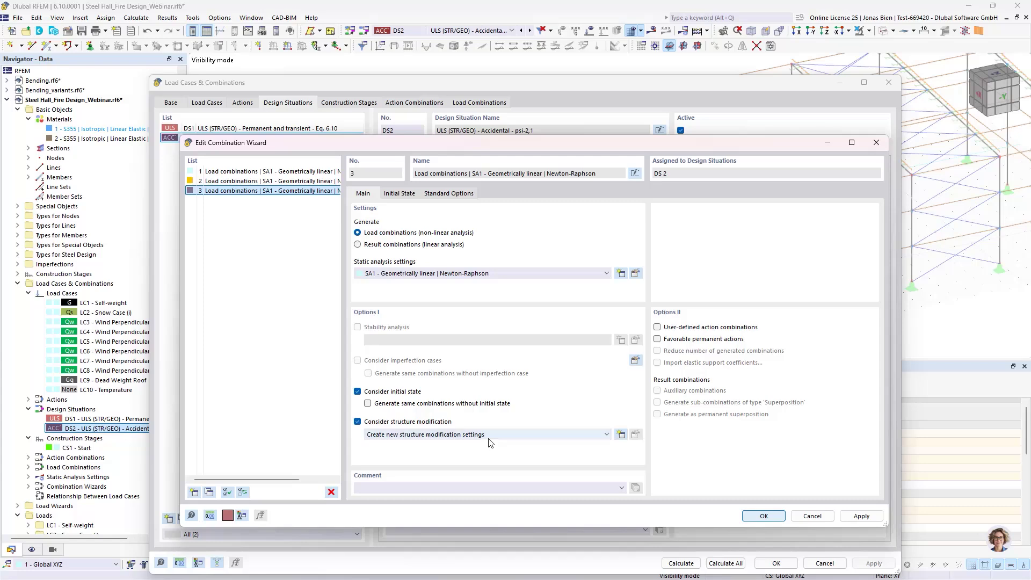
{"action": "left_click", "coordinate": [463, 436]}
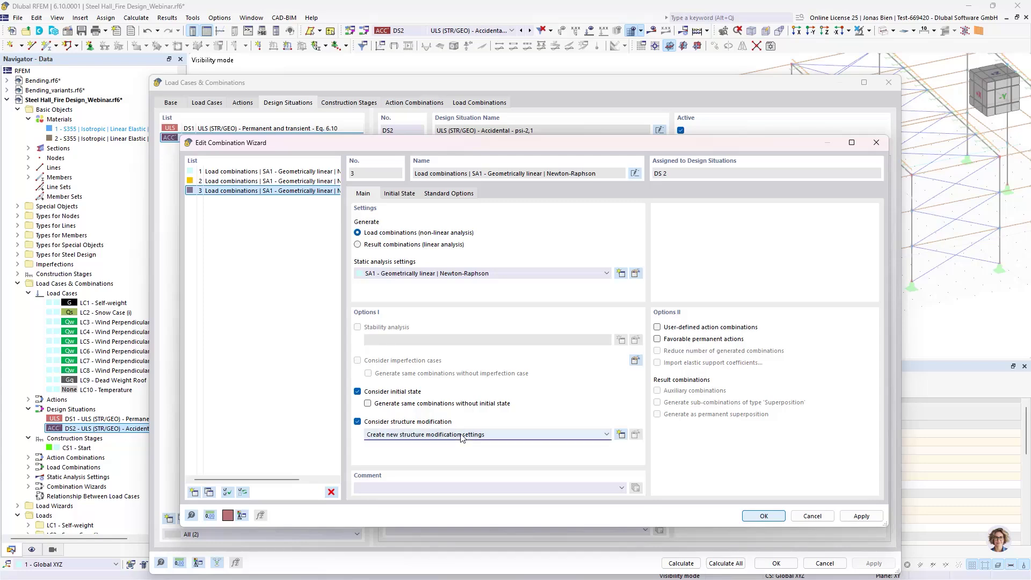
Enable object deactivation in Structure Modification 1, activate deactivating supports on members, and start a new object selection for it
{"action": "left_click", "coordinate": [397, 429]}
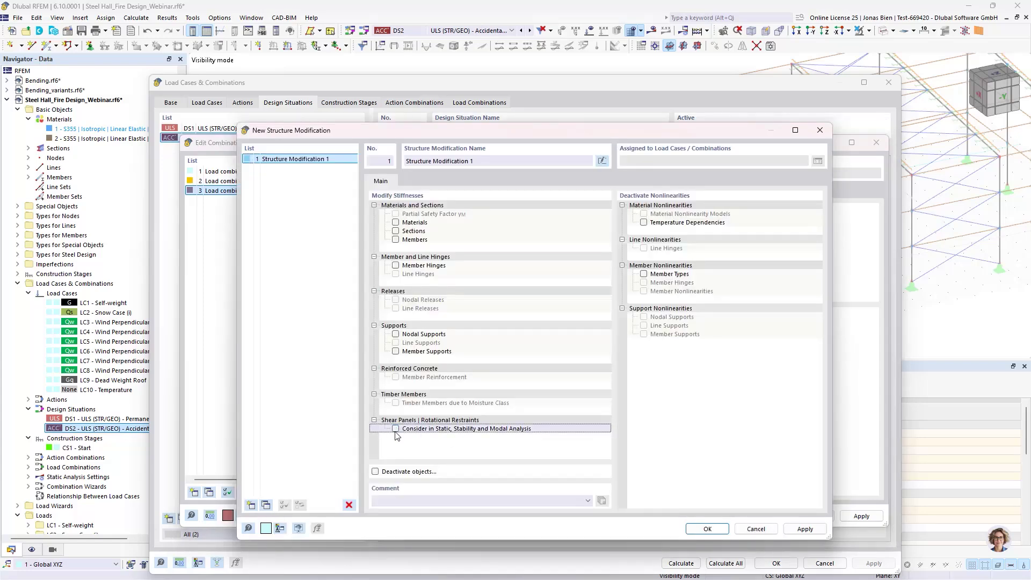
{"action": "left_click", "coordinate": [375, 472]}
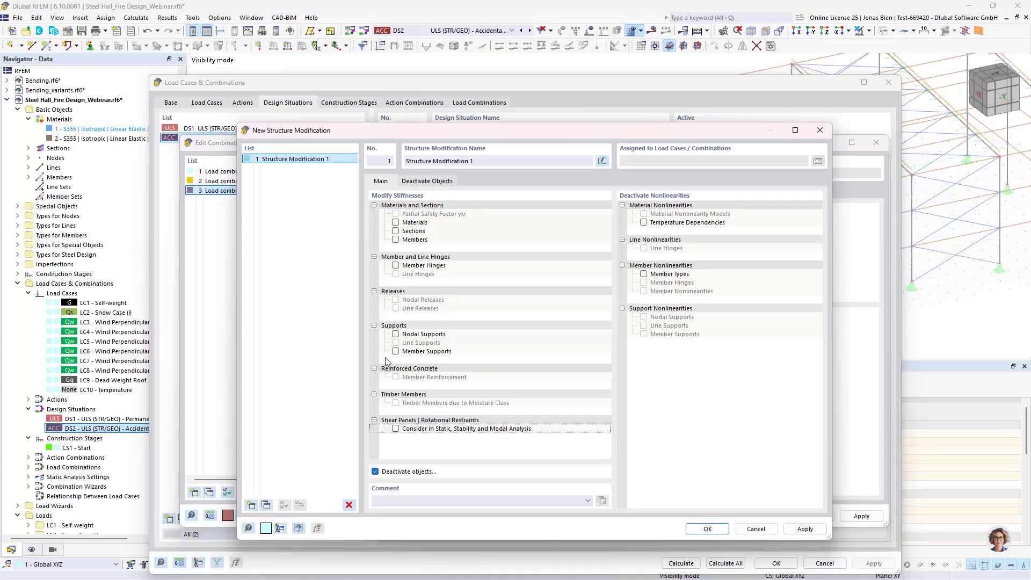
{"action": "left_click", "coordinate": [425, 183]}
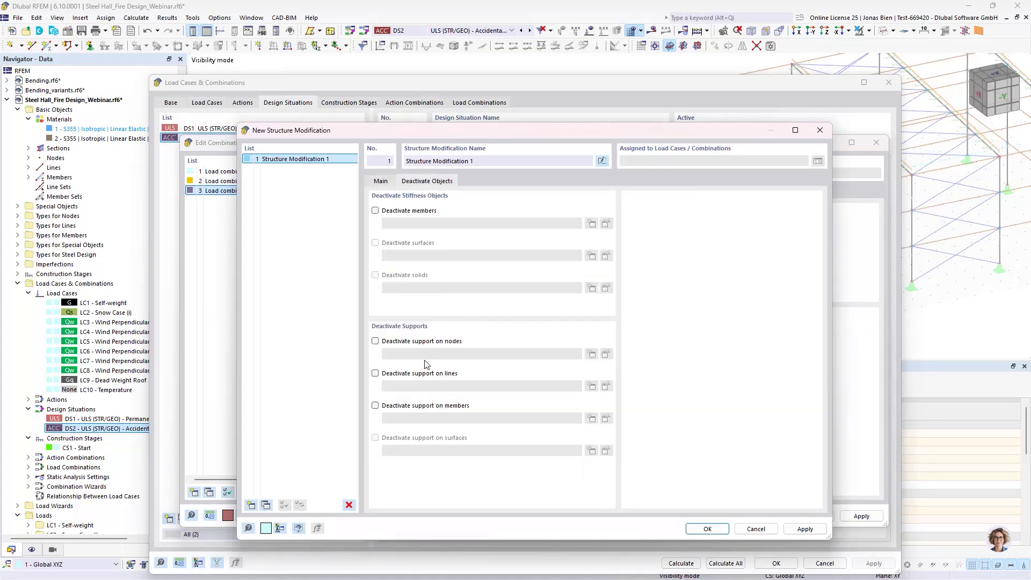
{"action": "left_click", "coordinate": [390, 407]}
{"action": "left_click", "coordinate": [447, 421]}
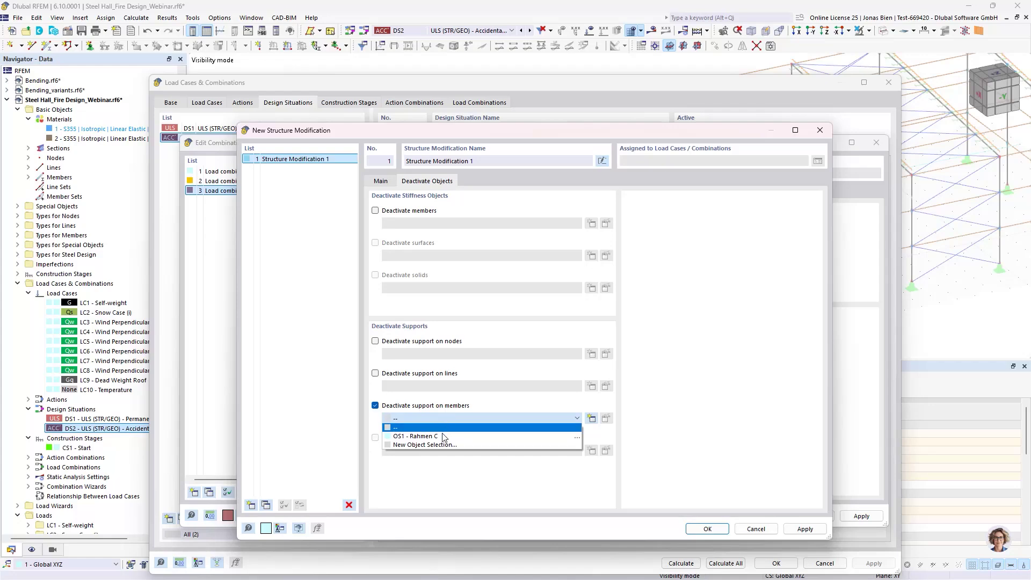
{"action": "left_click", "coordinate": [424, 444]}
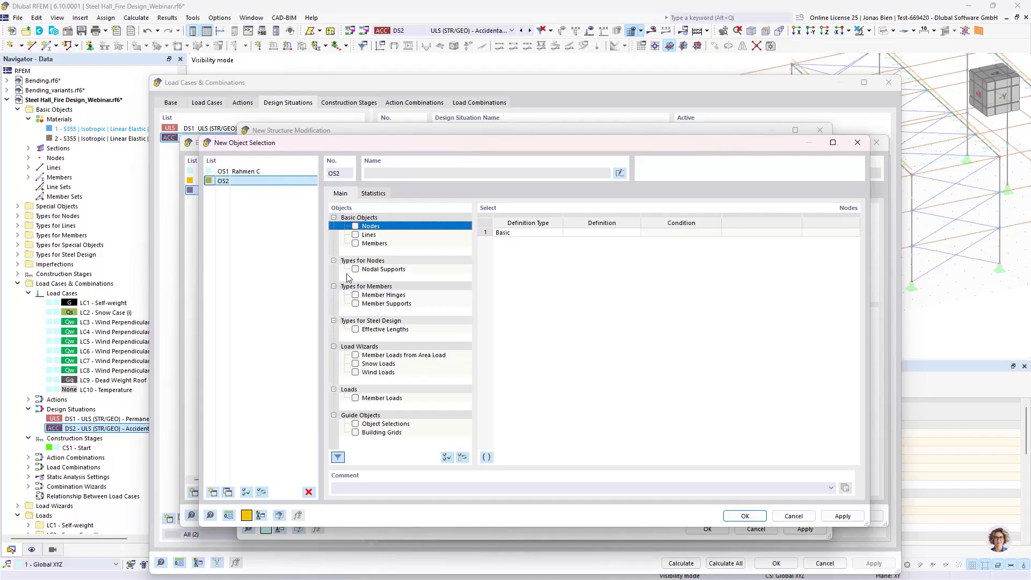
Define the new object selection for member supports with the basic condition that the member support number equals a given value
{"action": "left_click", "coordinate": [356, 303]}
{"action": "left_click", "coordinate": [595, 232]}
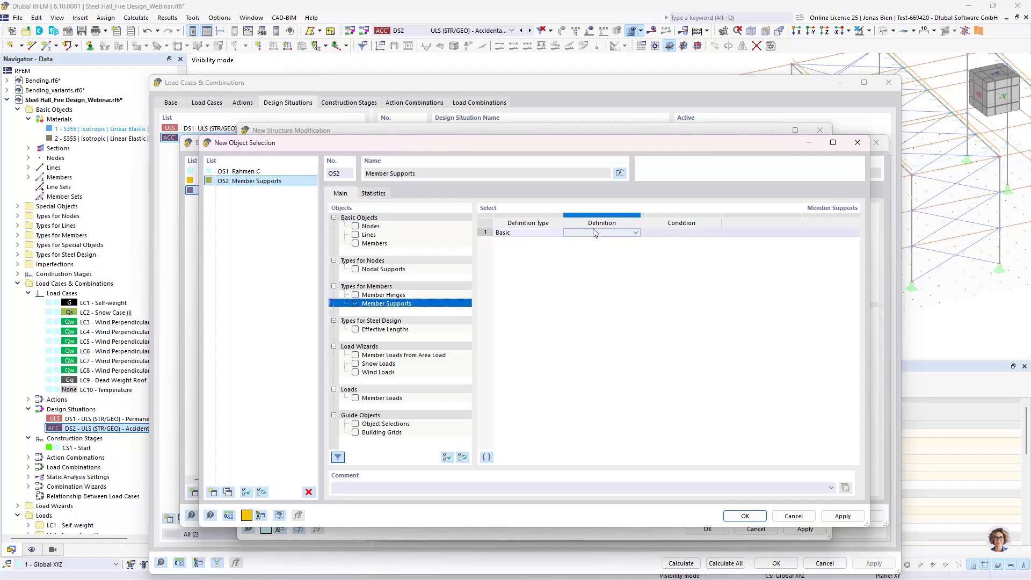
{"action": "left_click", "coordinate": [595, 232]}
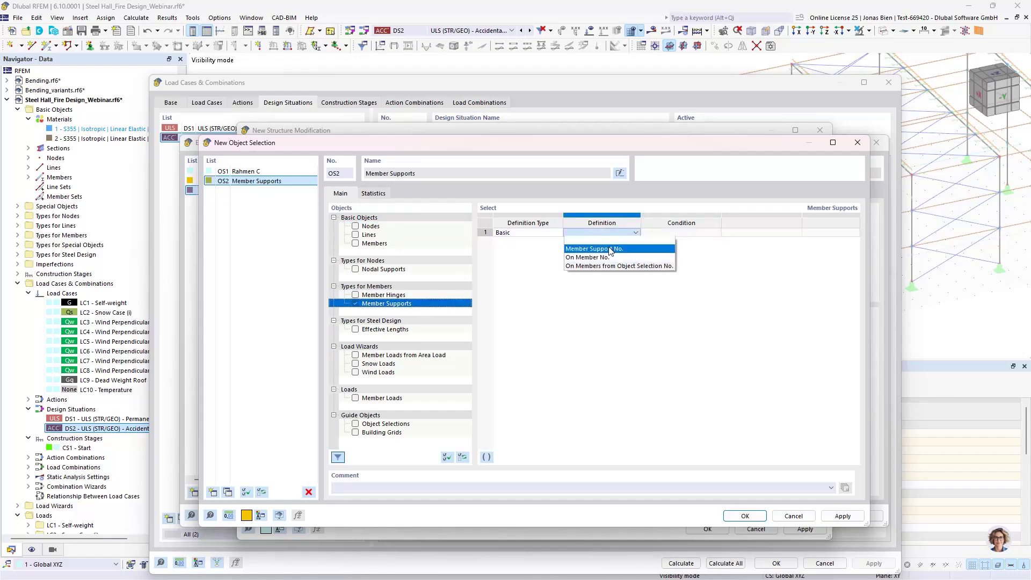
{"action": "left_click", "coordinate": [611, 249]}
{"action": "left_click", "coordinate": [794, 232]}
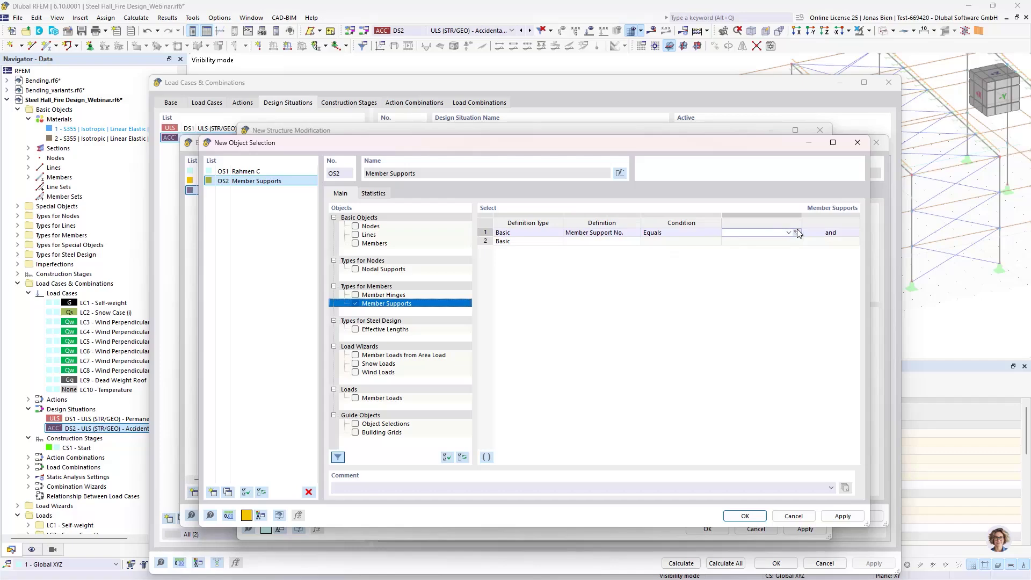
Cancel visibility mode to show all objects and pick member support 1 in the model for the object selection
{"action": "left_click", "coordinate": [796, 233]}
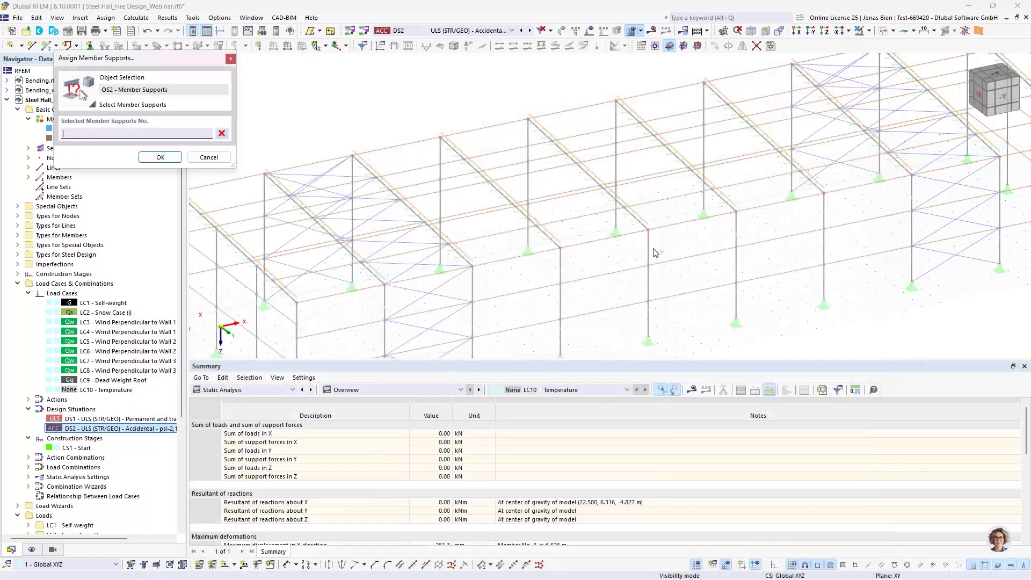
{"action": "scroll", "coordinate": [586, 232], "scroll_direction": "down", "scroll_amount": 3}
{"action": "middle_click_drag", "start_coordinate": [586, 232], "coordinate": [724, 190], "text": "ctrl"}
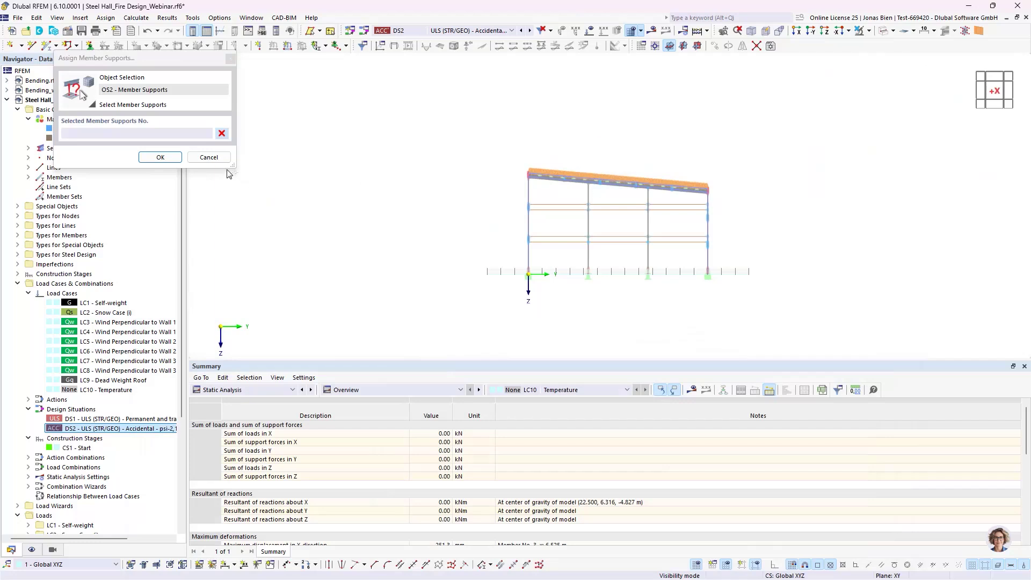
{"action": "left_click_drag", "start_coordinate": [634, 200], "coordinate": [568, 124]}
{"action": "left_click", "coordinate": [869, 30]}
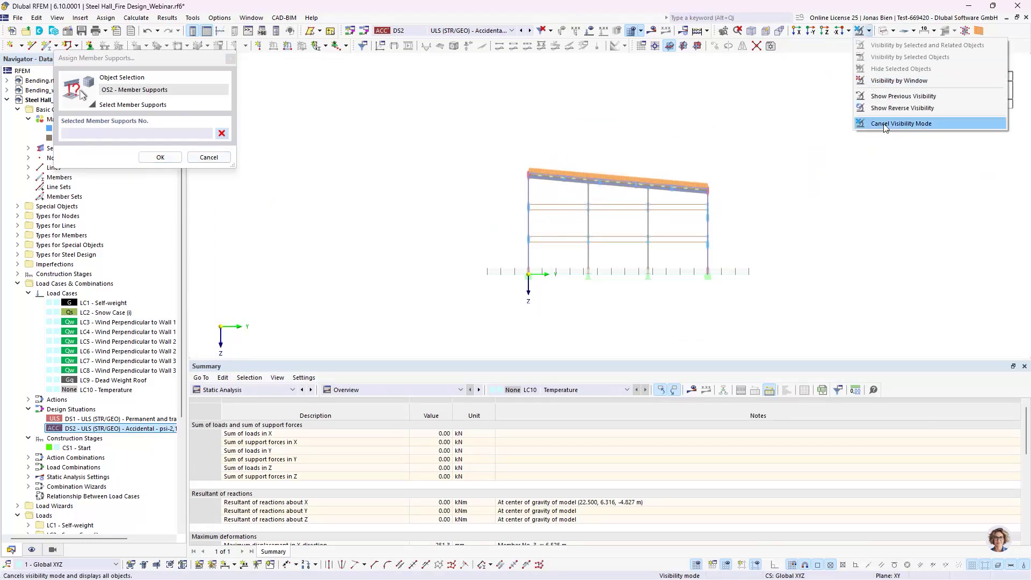
{"action": "left_click", "coordinate": [884, 125]}
{"action": "left_click", "coordinate": [625, 183]}
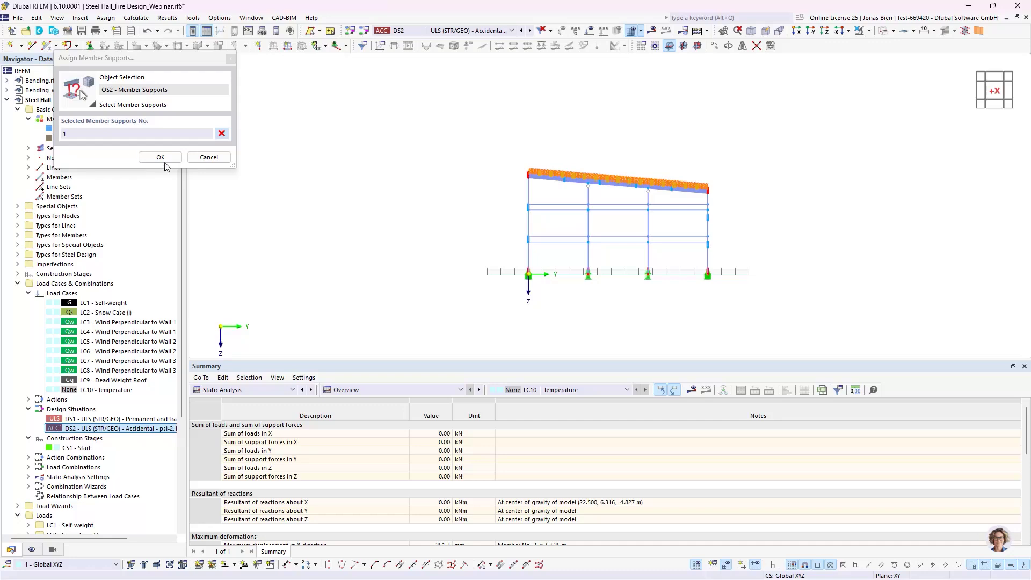
{"action": "left_click", "coordinate": [163, 159]}
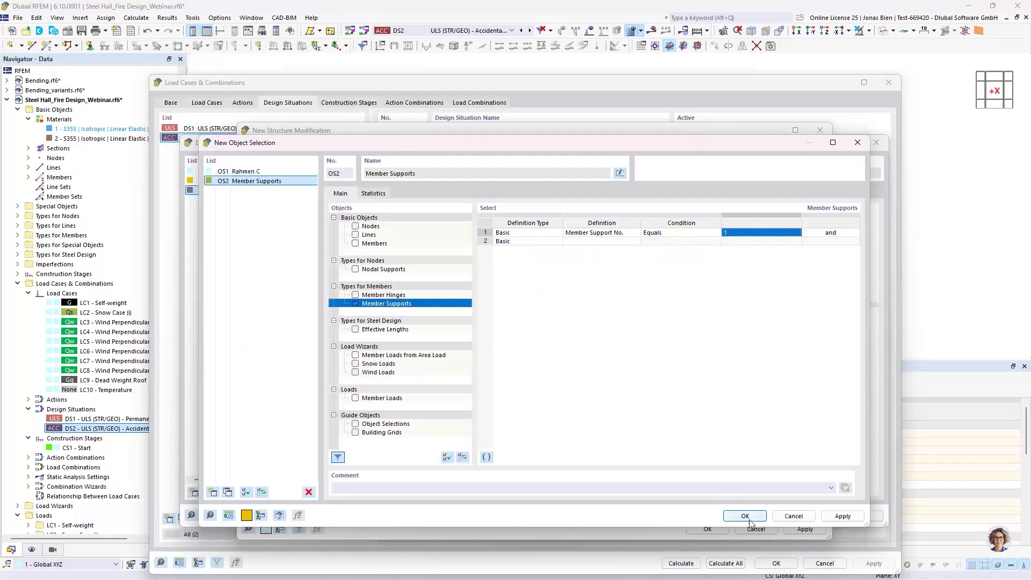
Accept the member support selection, Structure Modification 1 and the edited combination wizard
{"action": "left_click", "coordinate": [746, 517]}
{"action": "left_click", "coordinate": [708, 530]}
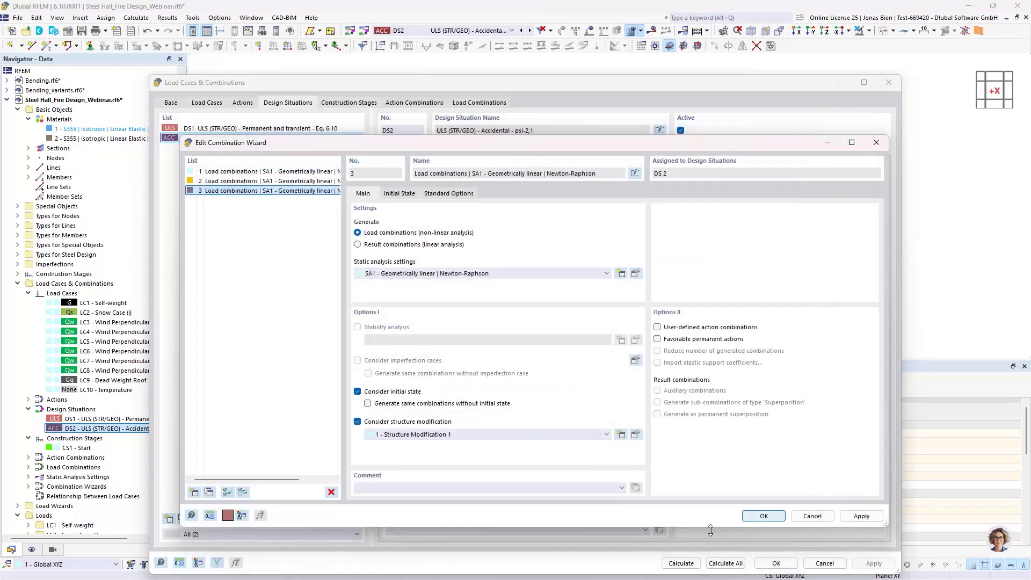
{"action": "left_click", "coordinate": [764, 516]}
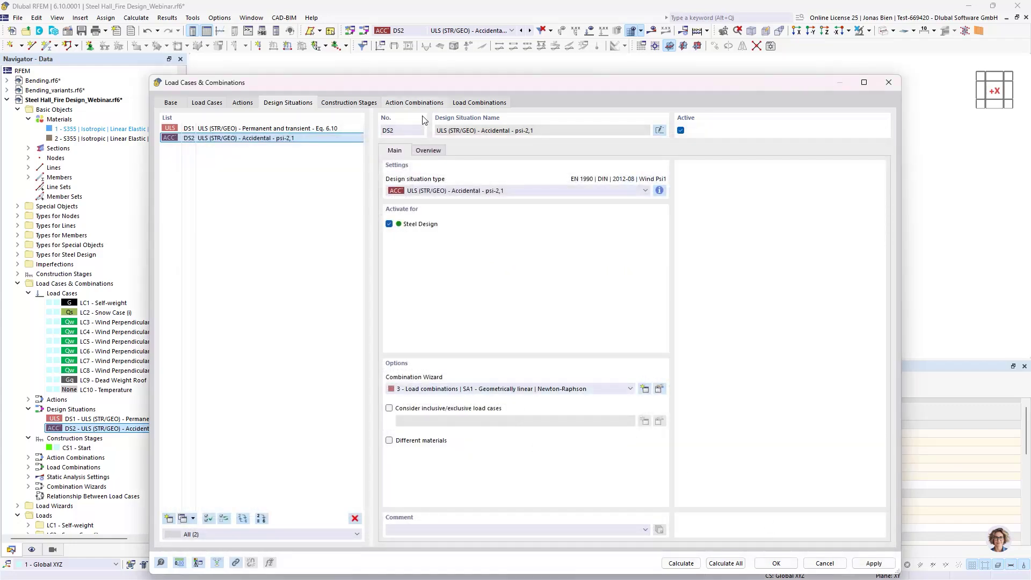
Check the structure modification and construction stage settings of accidental load combination CO44, and accept the load cases and combinations
{"action": "left_click", "coordinate": [467, 104]}
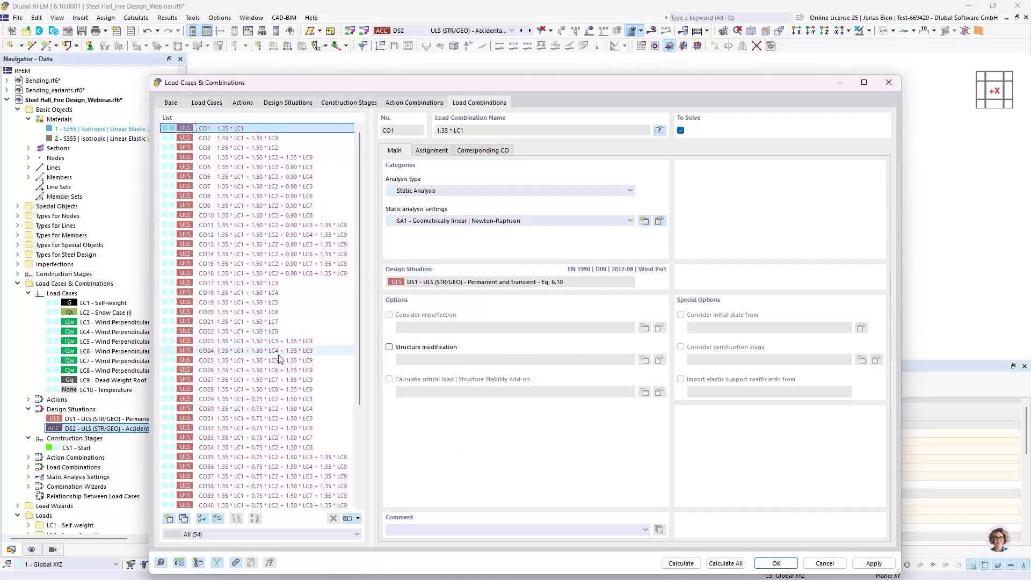
{"action": "scroll", "coordinate": [277, 360], "scroll_direction": "down", "scroll_amount": 5}
{"action": "left_click", "coordinate": [243, 408]}
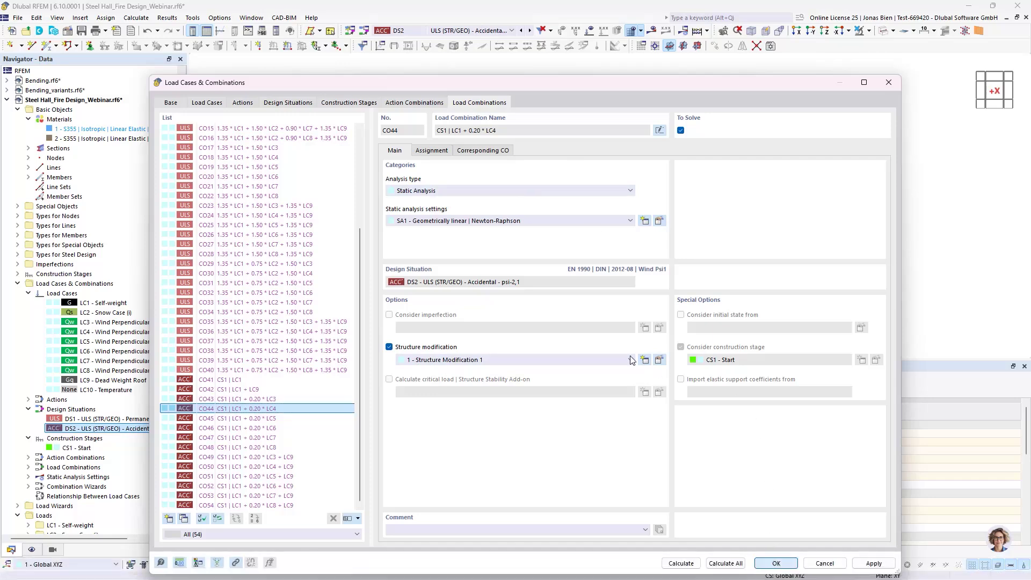
{"action": "left_click", "coordinate": [773, 562]}
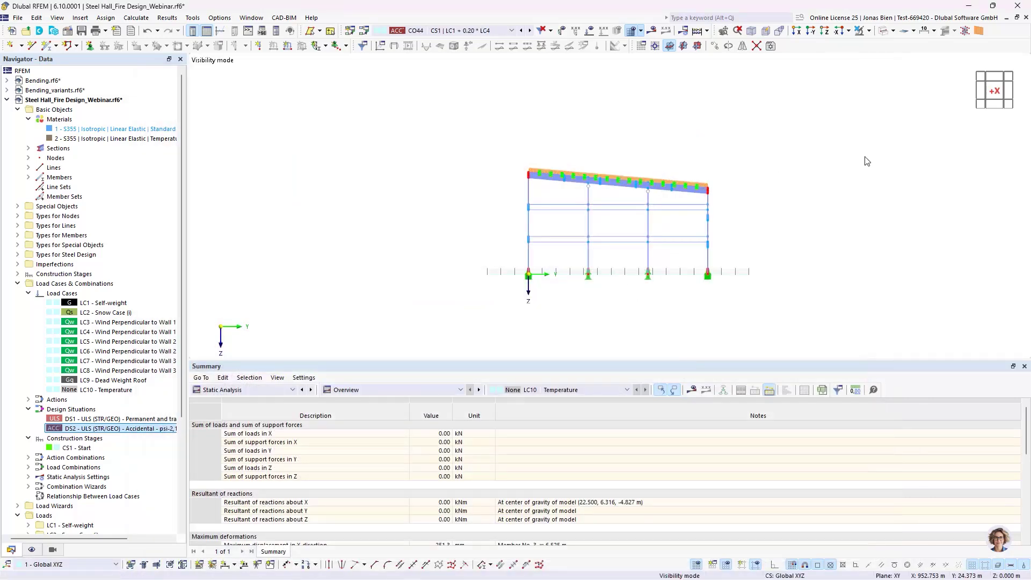
{"action": "middle_click_drag", "start_coordinate": [866, 161], "coordinate": [790, 191], "text": "ctrl"}
{"action": "middle_click_drag", "start_coordinate": [890, 185], "coordinate": [837, 199], "text": "ctrl"}
{"action": "middle_click_drag", "start_coordinate": [809, 183], "coordinate": [647, 264]}
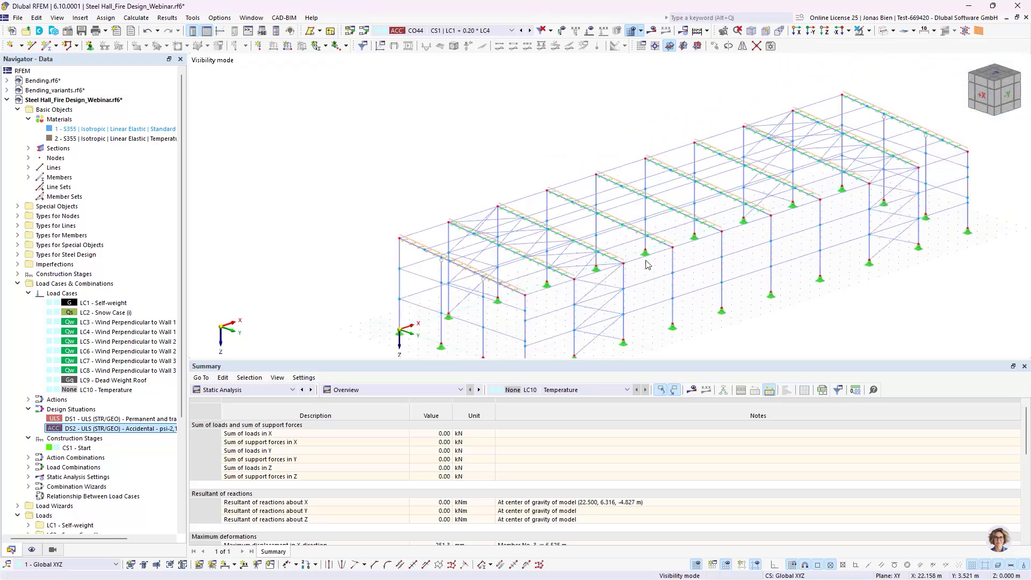
{"action": "scroll", "coordinate": [647, 265], "scroll_direction": "up", "scroll_amount": 2}
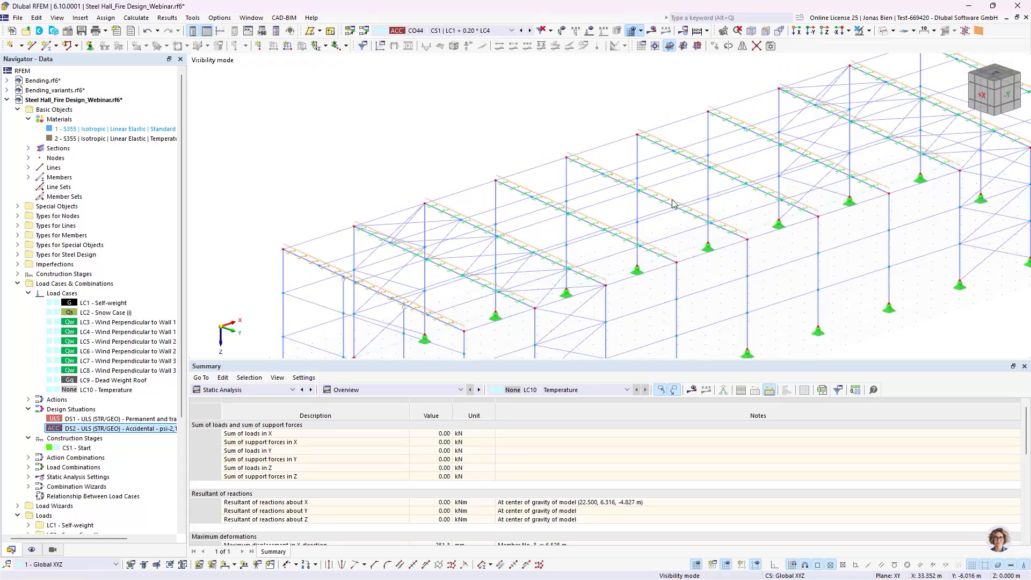
{"action": "scroll", "coordinate": [698, 225], "scroll_direction": "down", "scroll_amount": 3}
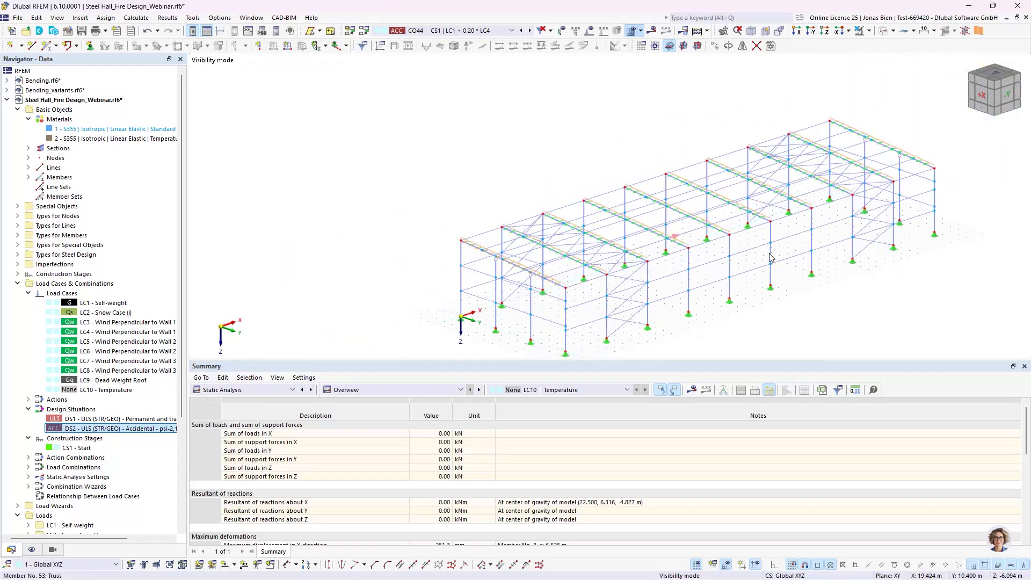
{"action": "middle_click_drag", "start_coordinate": [837, 273], "coordinate": [816, 256]}
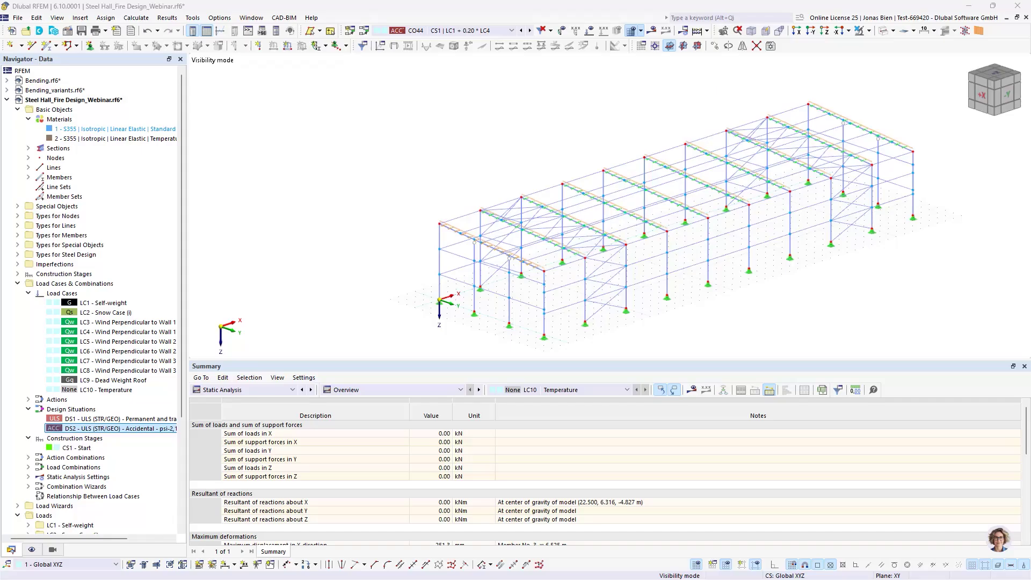
{"action": "key", "text": "alt+Tab"}
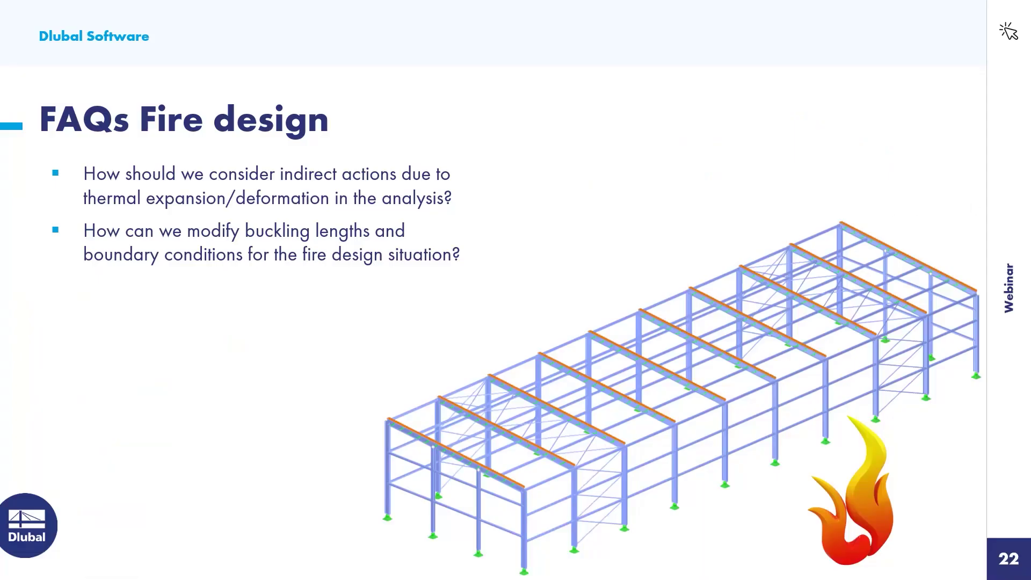
{"action": "key", "text": "Right"}
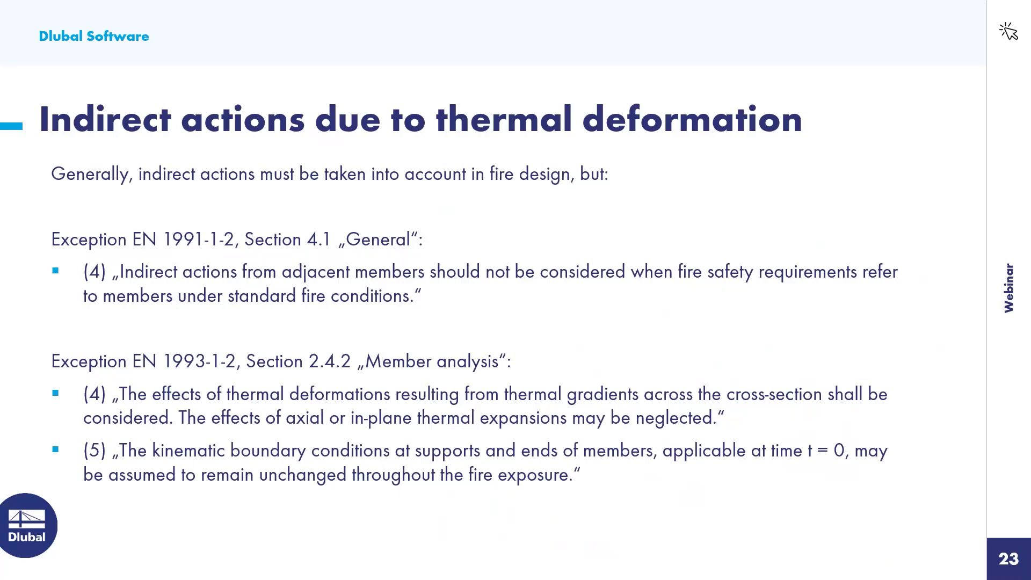